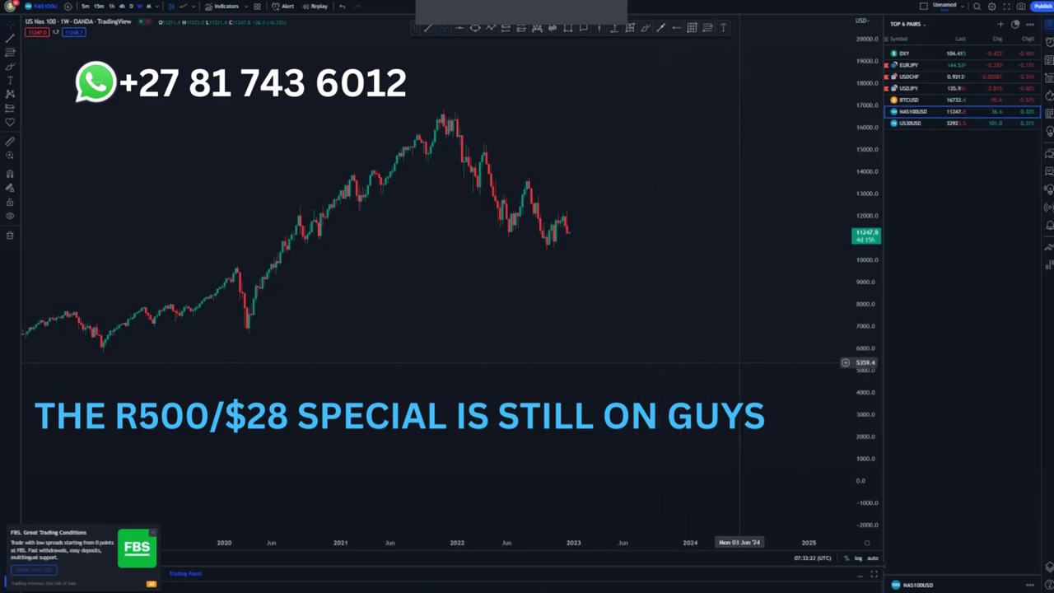
- Mark the March 2020 low at about 6657 and the late-2021 peak with horizontal rays on the weekly chart
scroll(497, 274, down, 3)
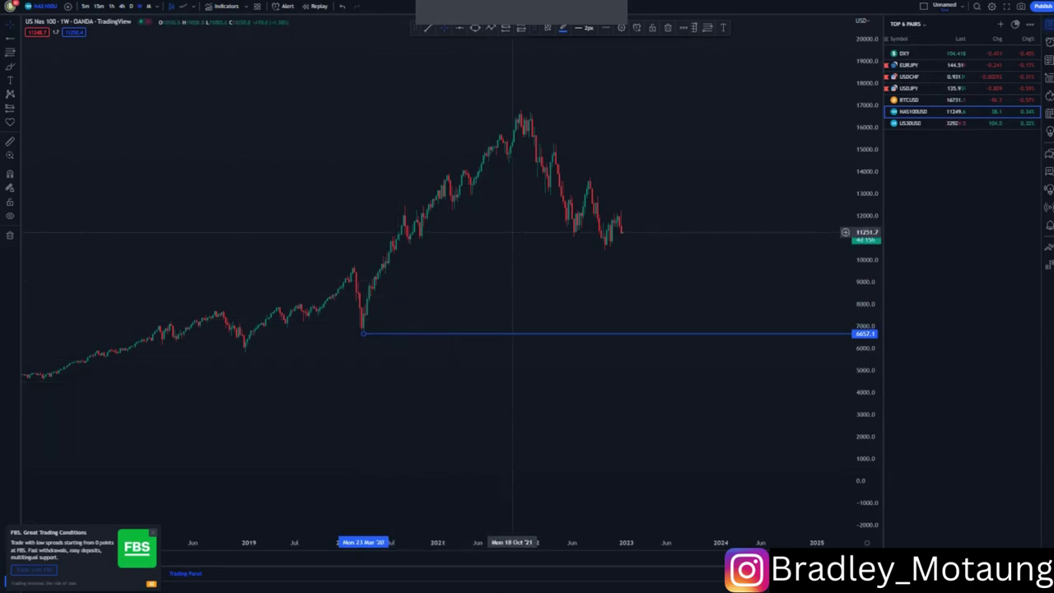
click(527, 208)
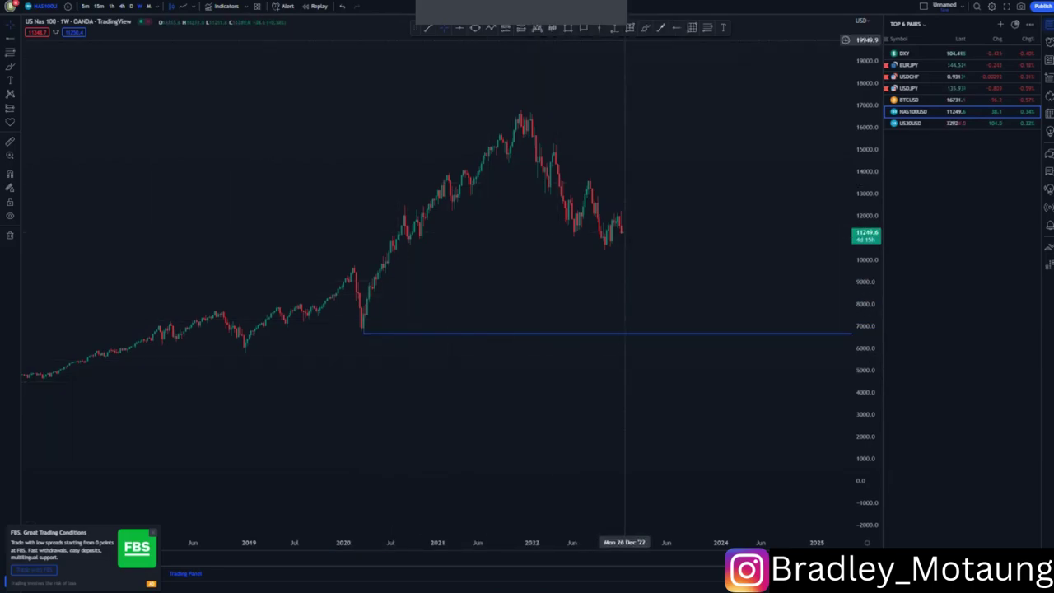
click(521, 109)
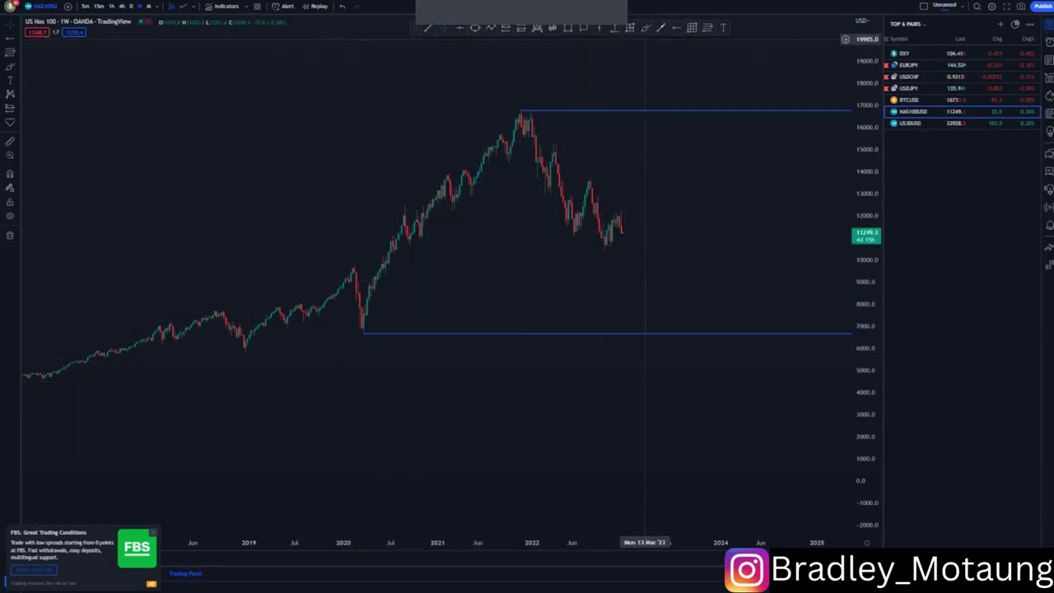
mouse_move(579, 118)
mouse_down()
mouse_move(495, 201)
mouse_move(652, 193)
mouse_move(605, 101)
mouse_up()
key(ctrl+z)
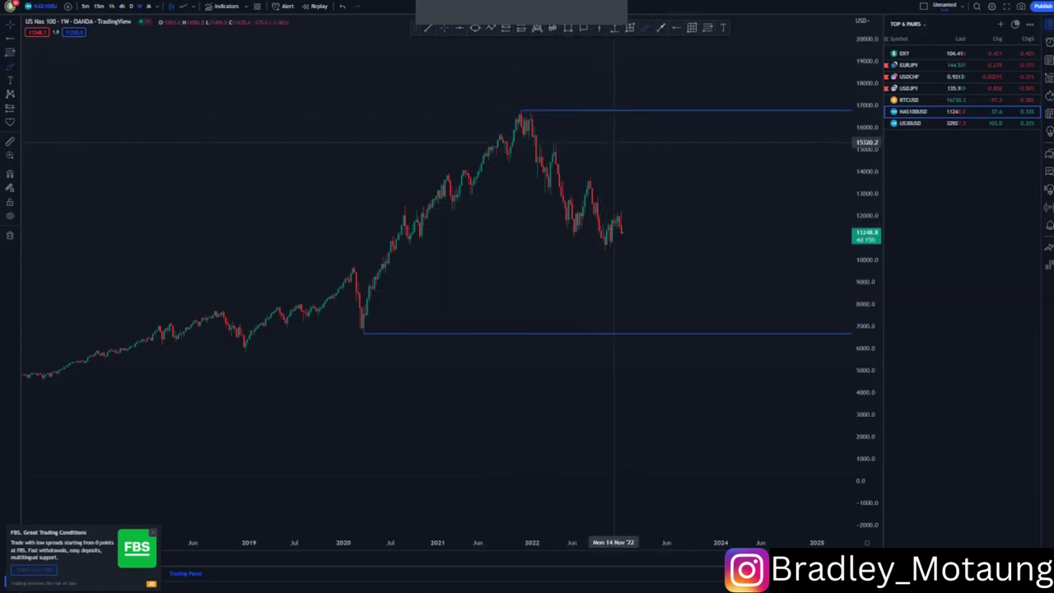
mouse_move(612, 140)
mouse_down()
mouse_move(518, 113)
mouse_move(621, 190)
mouse_up()
key(ctrl+z)
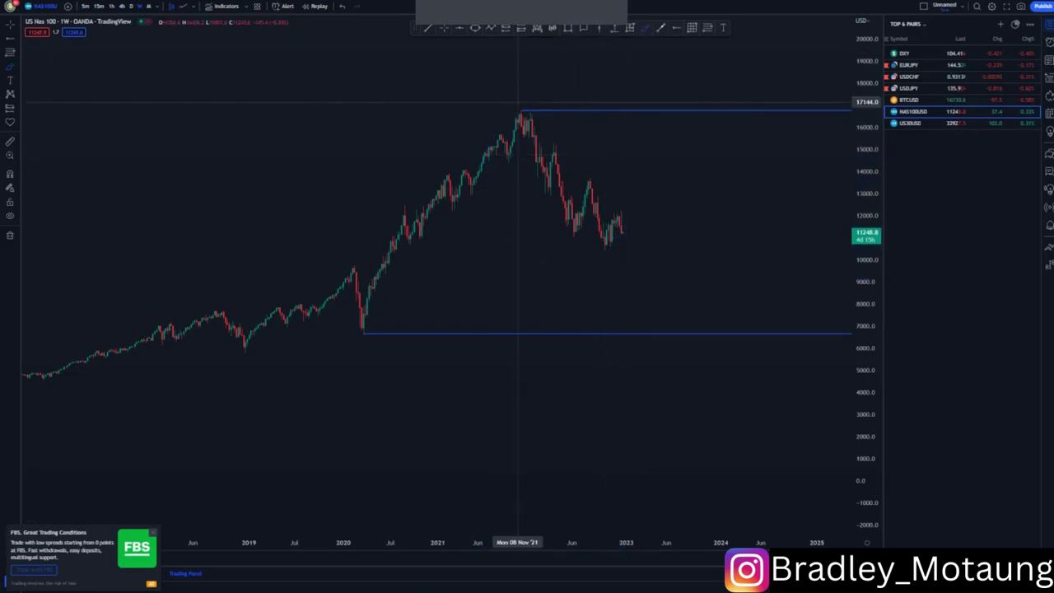
- Draw a descending channel with trend lines from about 16758 to 10971 over the highs and 14513 to 9603 under the lows
click(428, 28)
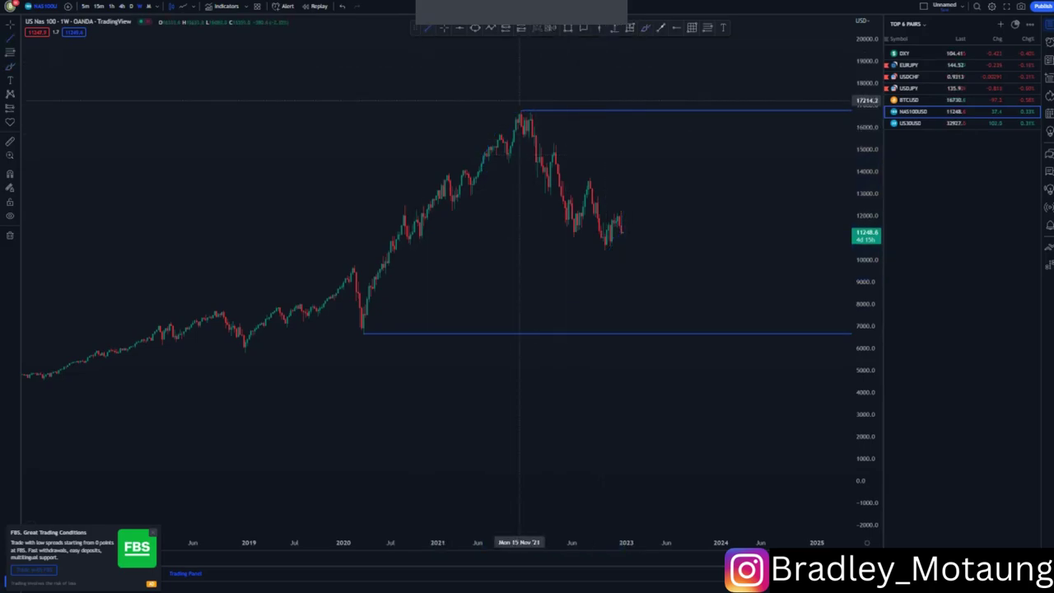
click(528, 110)
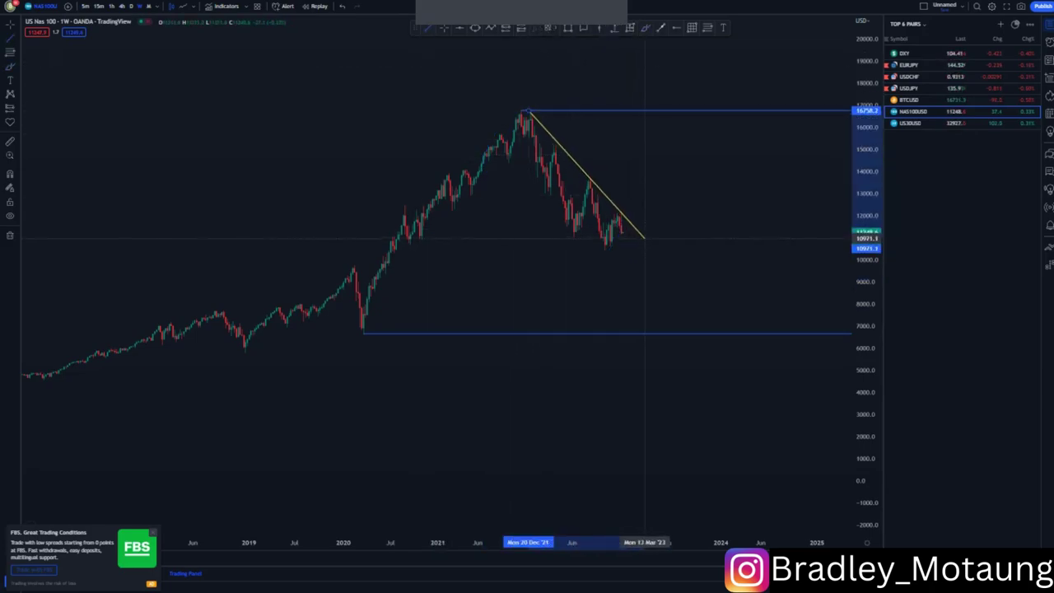
click(643, 238)
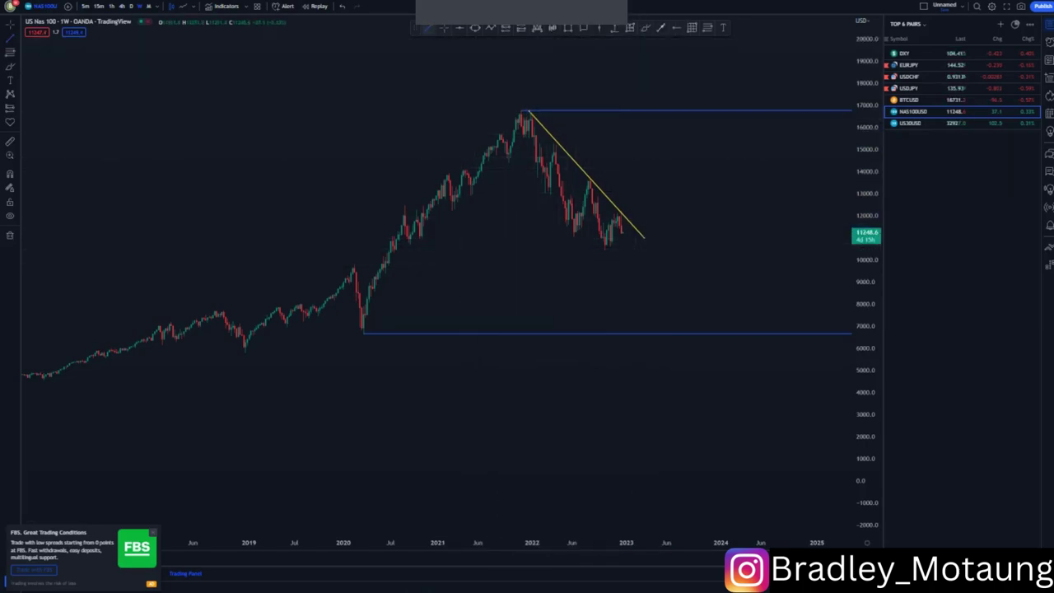
click(505, 158)
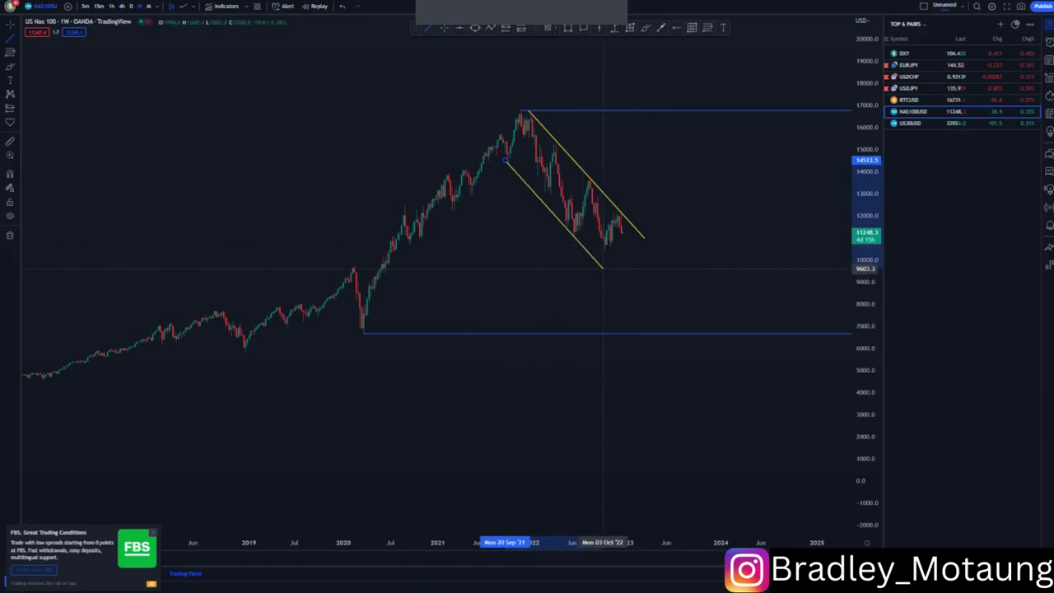
click(603, 268)
- Switch to the daily timeframe and place a horizontal ray at the July 2020 low, at about 10294
scroll(638, 288, down, 1)
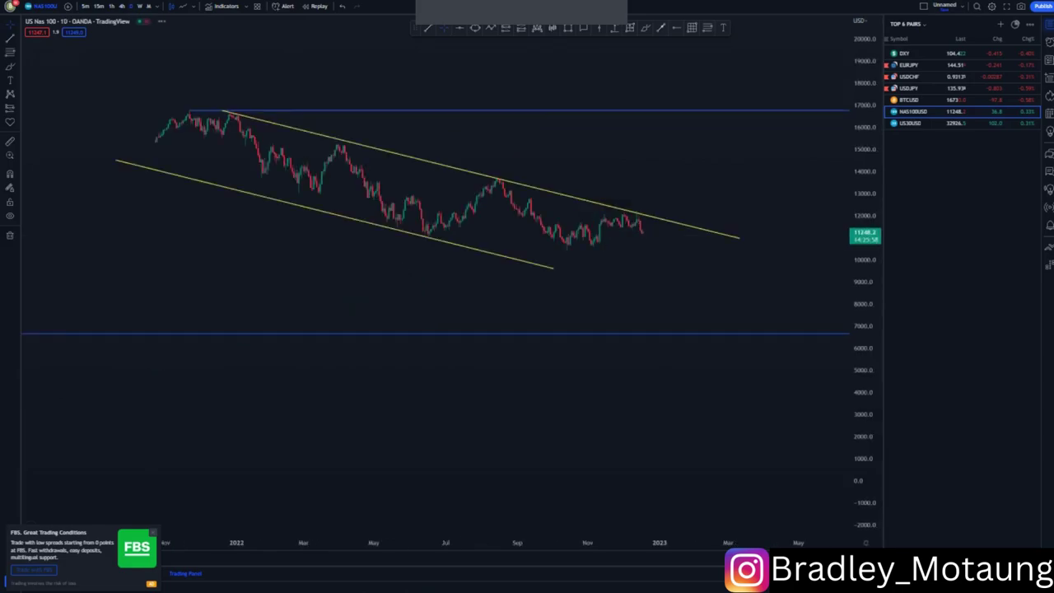
scroll(435, 237, up, 3)
scroll(435, 236, down, 2)
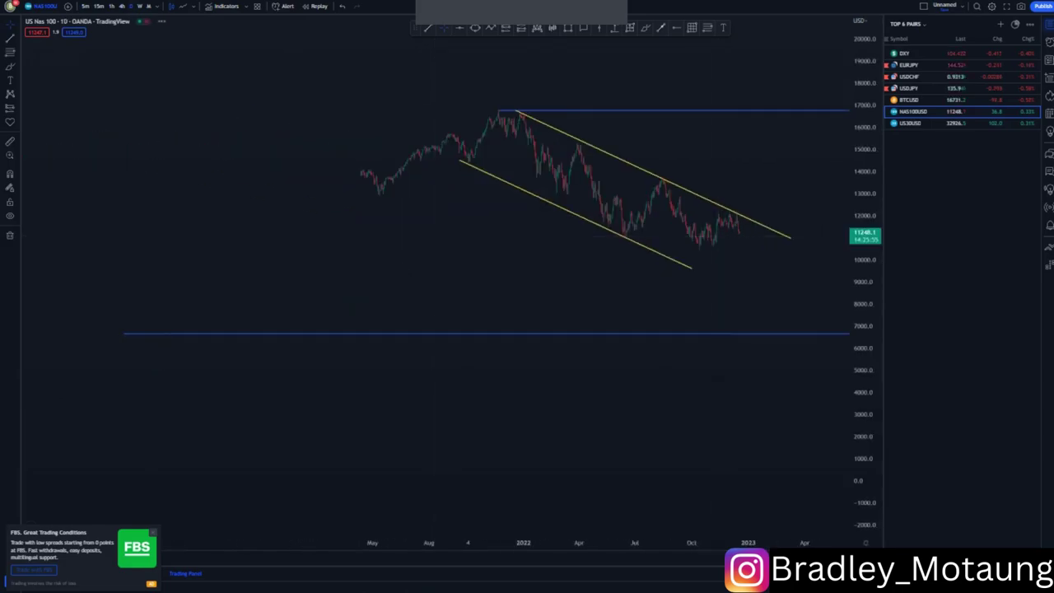
drag(863, 422, 862, 337)
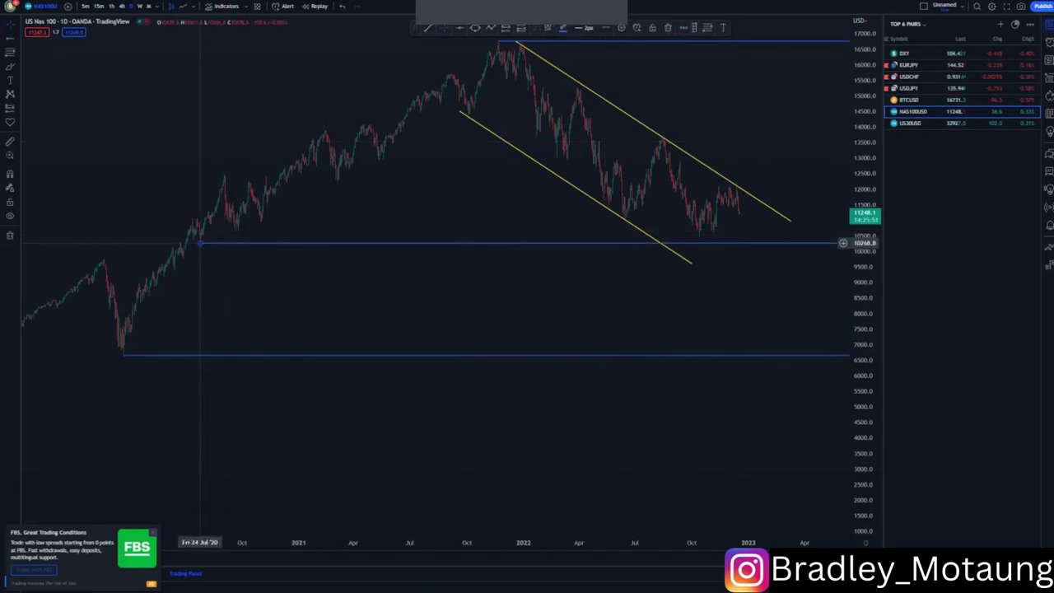
drag(200, 243, 239, 226)
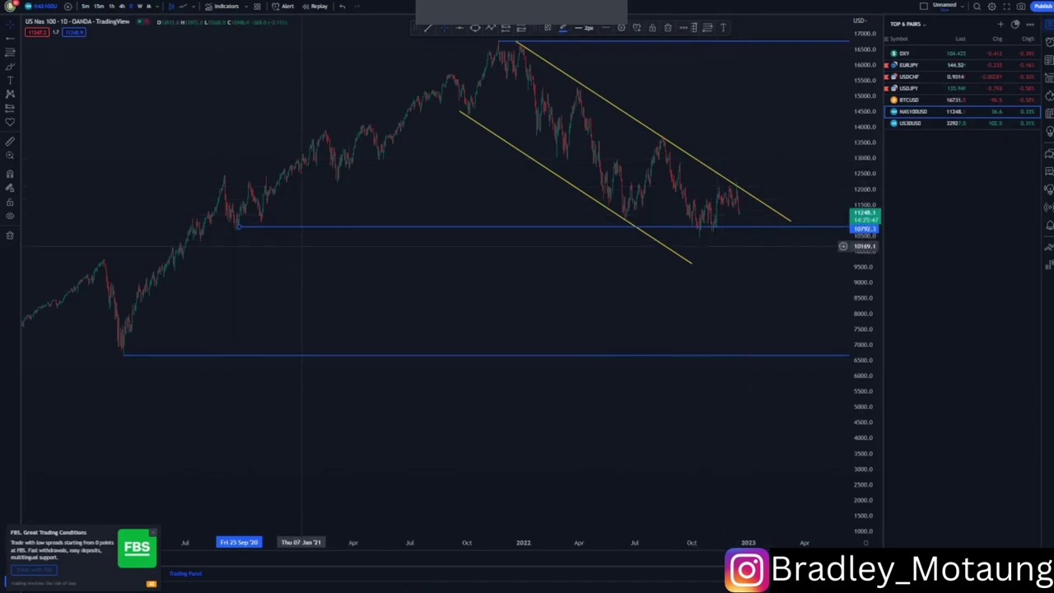
drag(238, 225, 199, 241)
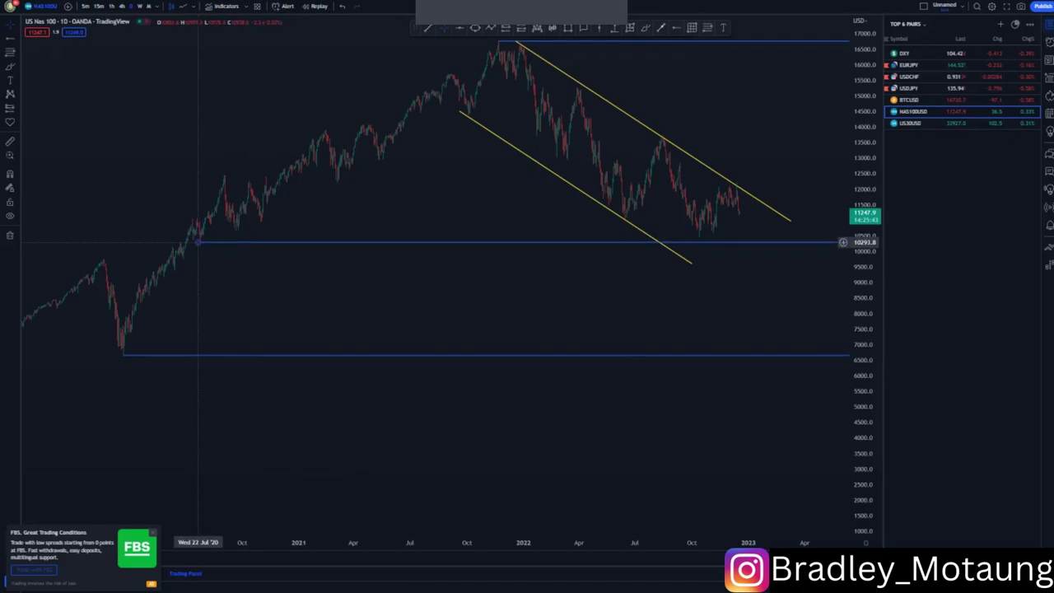
click(247, 253)
- Adjust the lower channel line's end point to about 9394 on 20 October 2022
drag(865, 496, 865, 432)
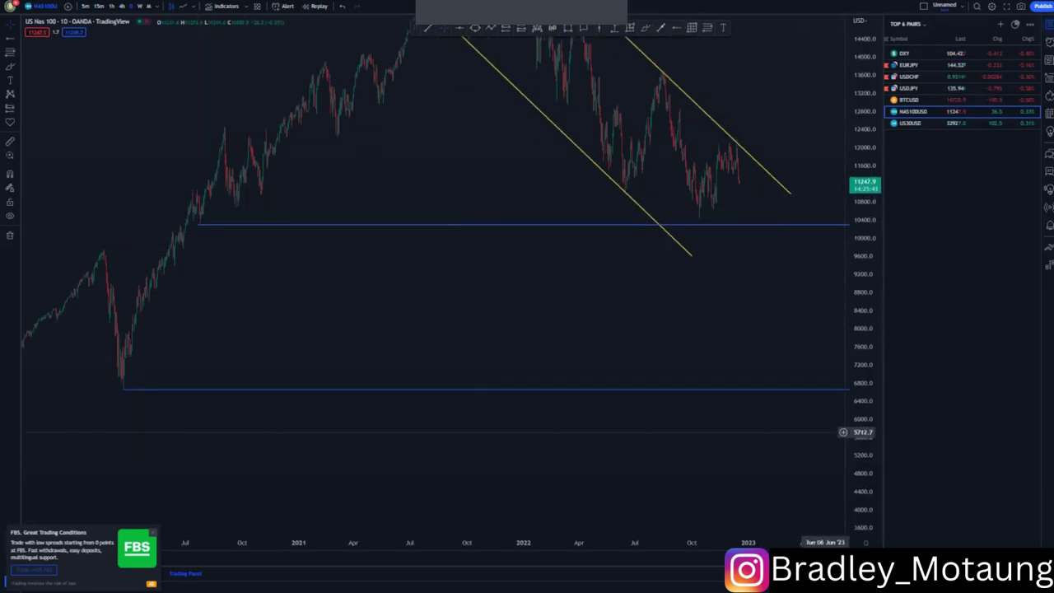
drag(459, 283, 444, 331)
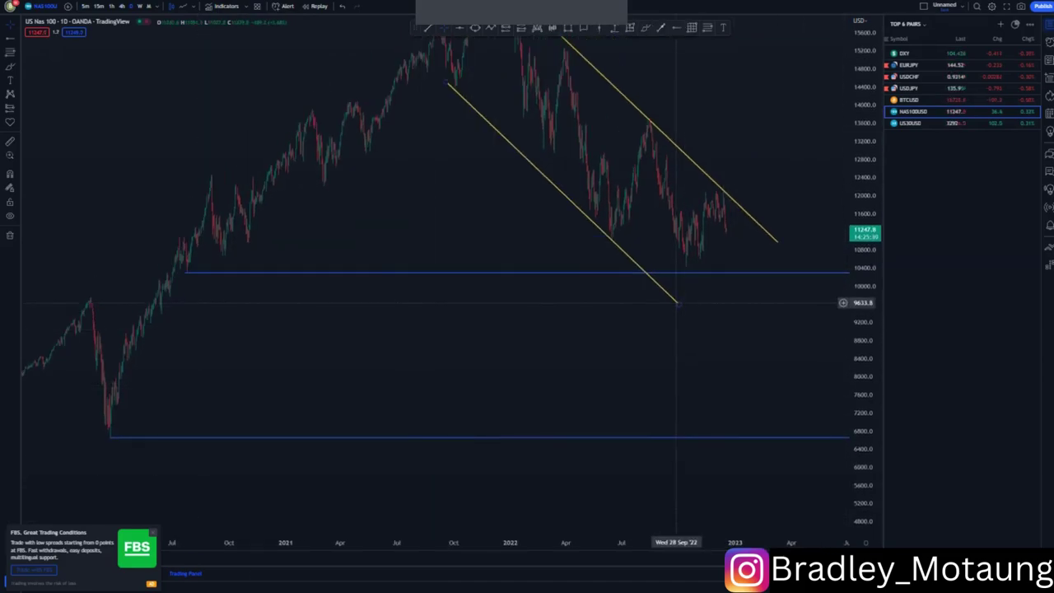
drag(677, 304, 687, 306)
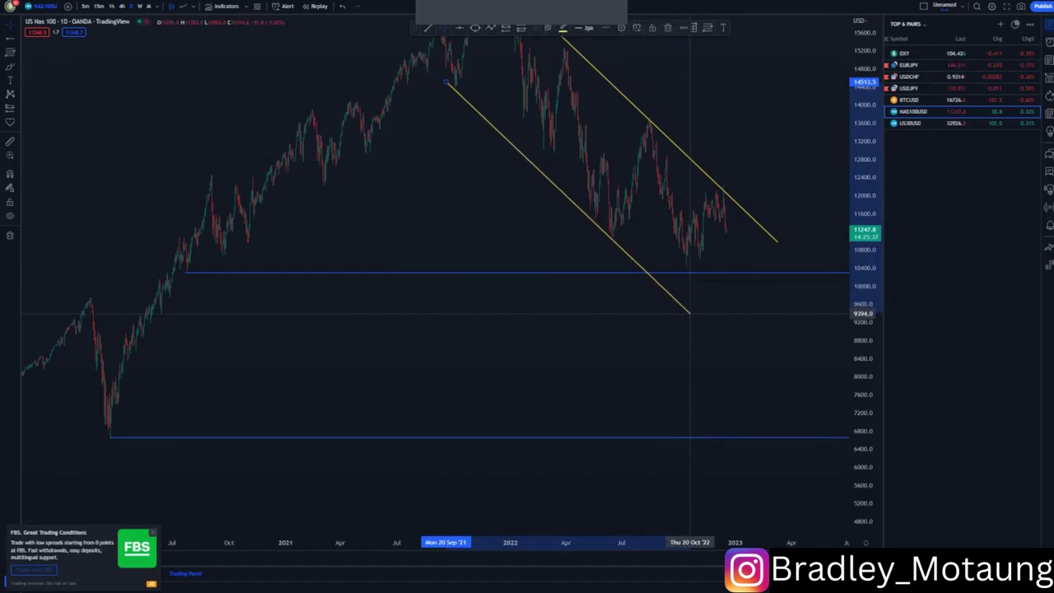
click(595, 313)
- Circle the touch points along the lower channel line with the brush and sketch possible price paths from the current price
drag(595, 313, 609, 387)
scroll(631, 148, up, 3)
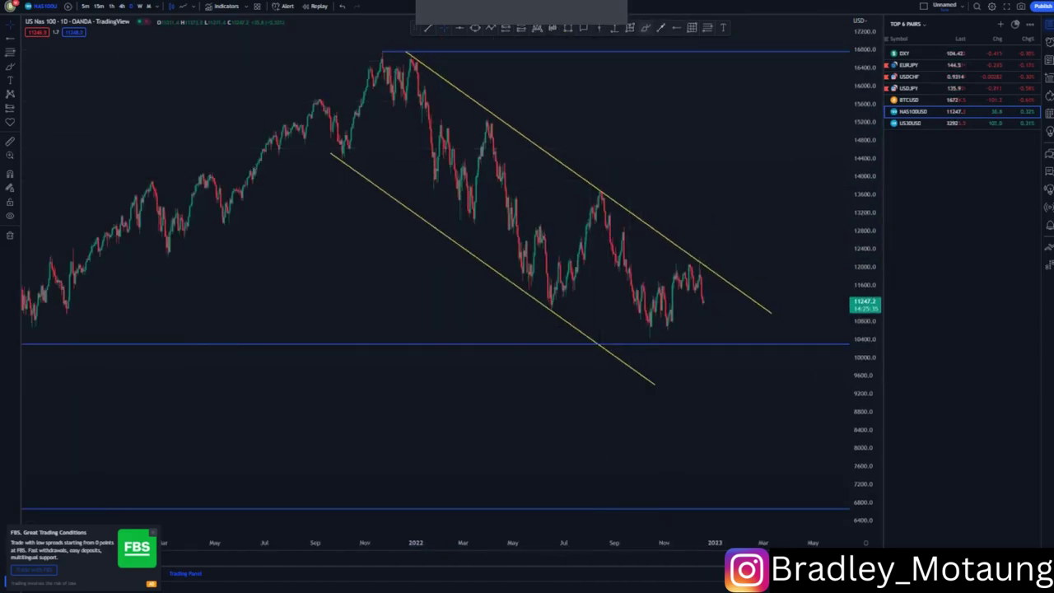
mouse_move(349, 151)
mouse_down()
mouse_move(330, 177)
mouse_move(344, 155)
mouse_up()
drag(545, 294, 537, 295)
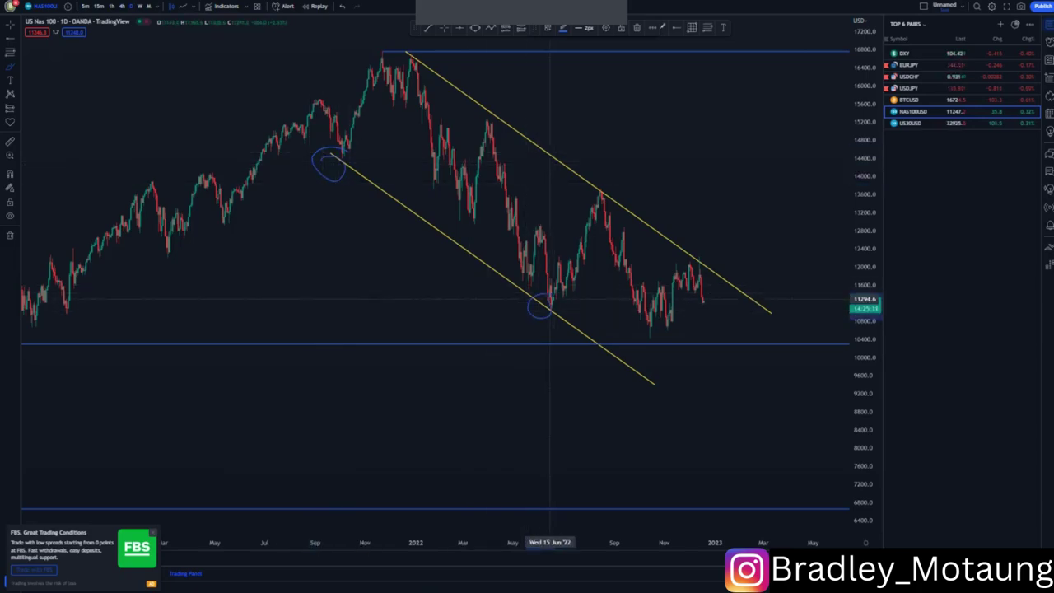
mouse_move(653, 371)
mouse_down()
mouse_move(639, 365)
mouse_move(633, 385)
mouse_move(656, 374)
mouse_up()
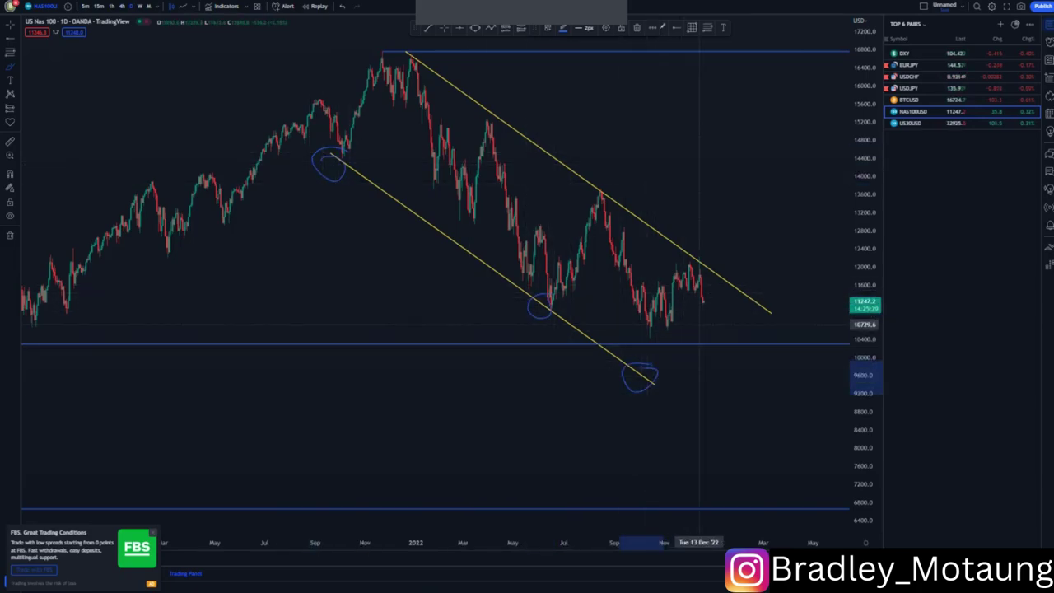
mouse_move(704, 301)
mouse_down()
mouse_move(706, 346)
mouse_move(722, 347)
mouse_move(733, 405)
mouse_up()
mouse_move(660, 373)
mouse_down()
mouse_move(662, 392)
mouse_move(656, 385)
mouse_move(758, 233)
mouse_up()
mouse_move(674, 402)
mouse_down()
mouse_move(715, 504)
mouse_move(735, 502)
mouse_move(731, 491)
mouse_up()
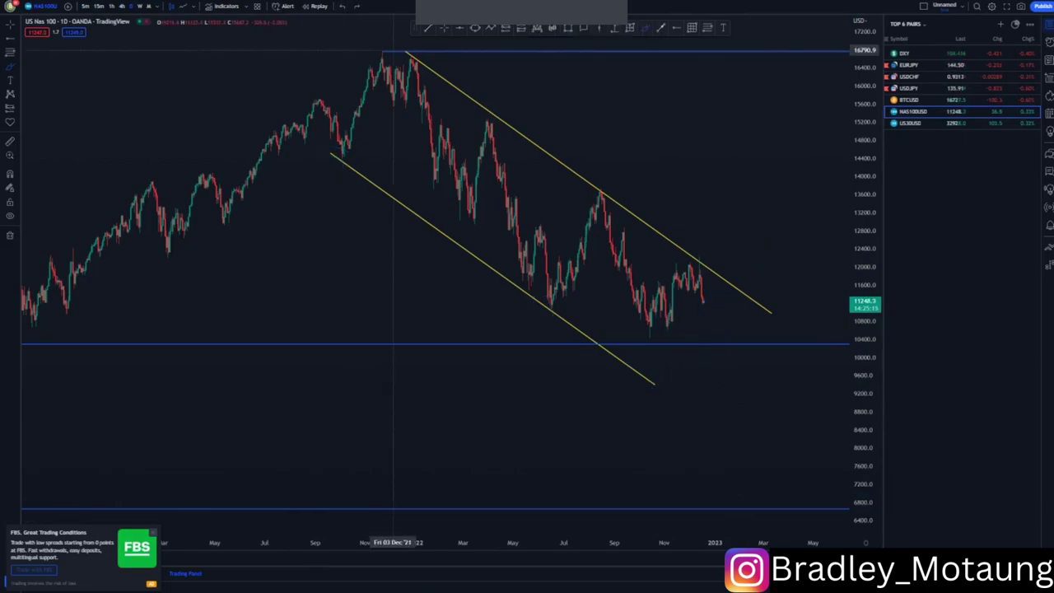
- Extend both channel lines, ending the upper one at about 10790 in April 2023, and delete the 10293.8 horizontal ray
drag(865, 202, 864, 281)
drag(655, 366, 690, 385)
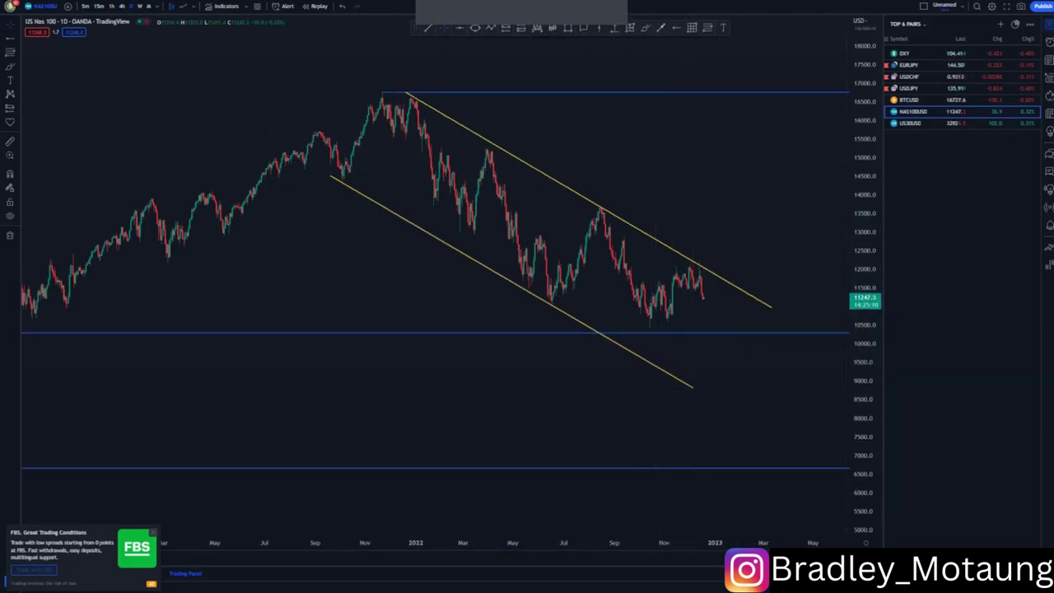
drag(865, 466, 864, 410)
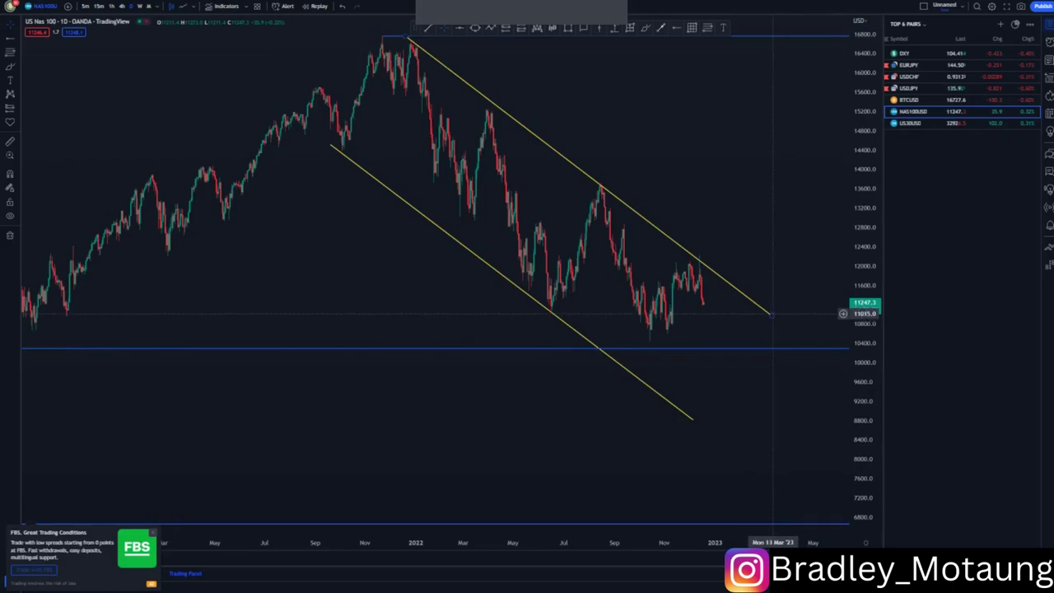
drag(772, 314, 791, 325)
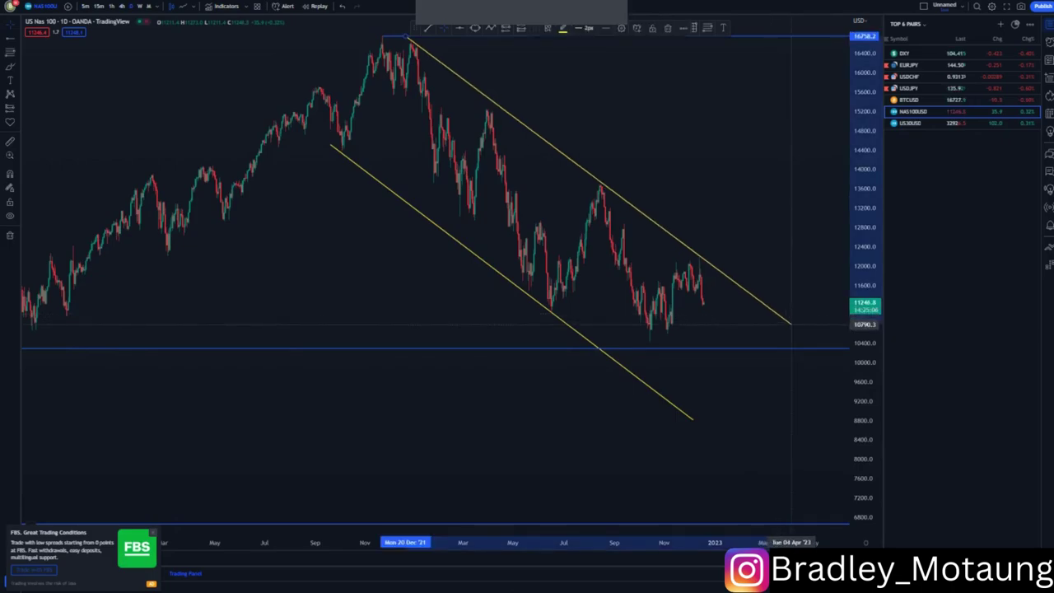
click(723, 347)
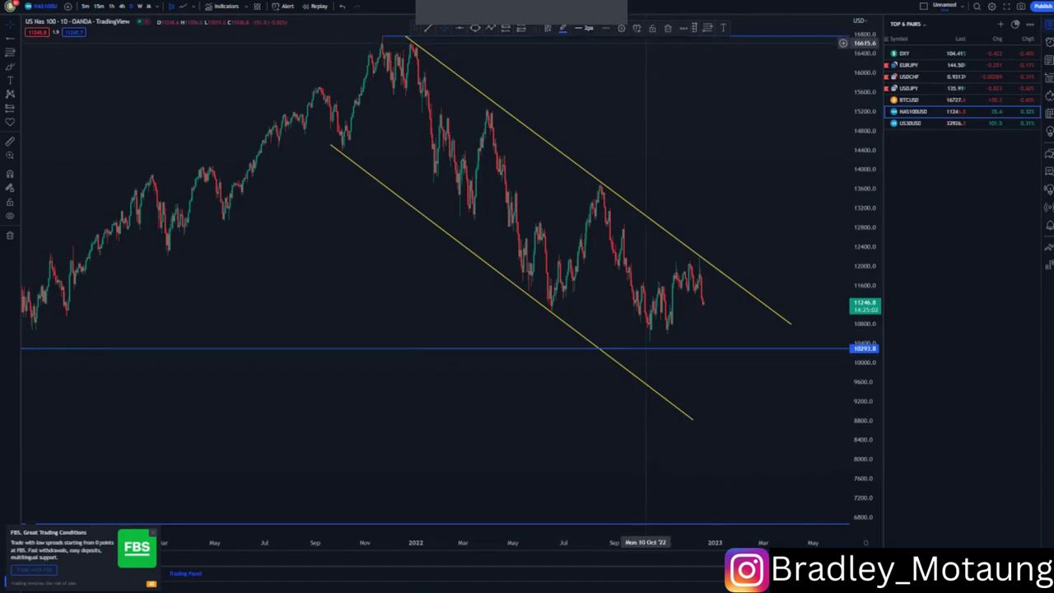
key(Delete)
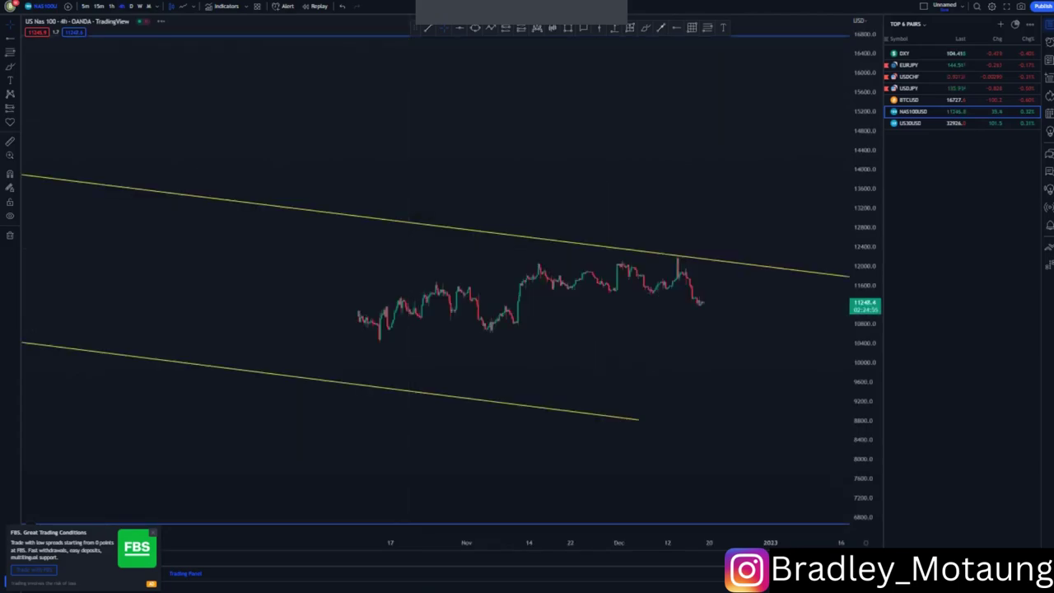
- Switch to the 4-hour timeframe and draw a horizontal ray from the mid-September 2022 level through the December high
drag(864, 445, 865, 328)
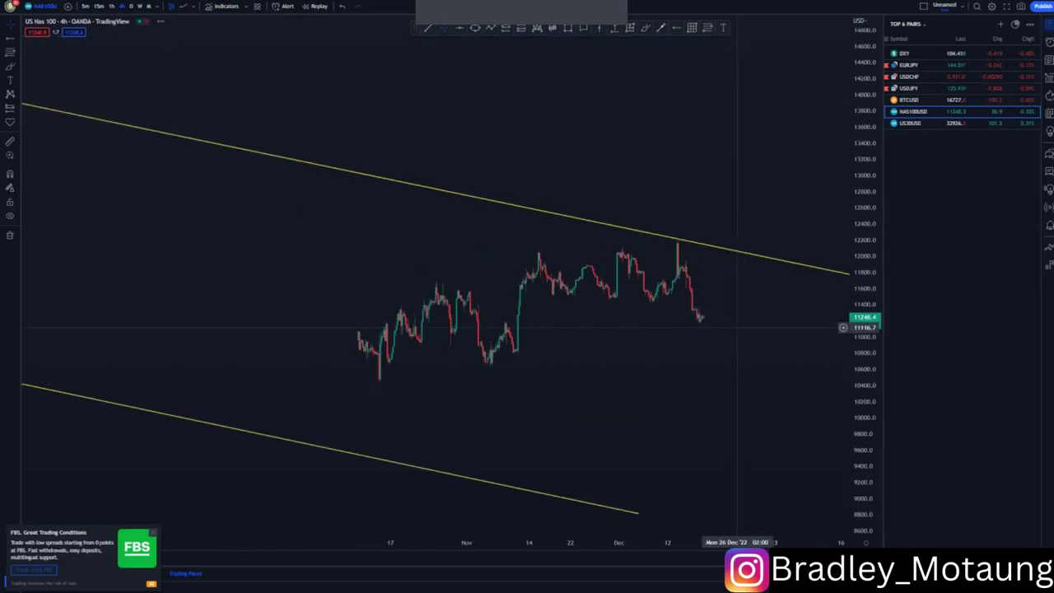
scroll(642, 338, down, 4)
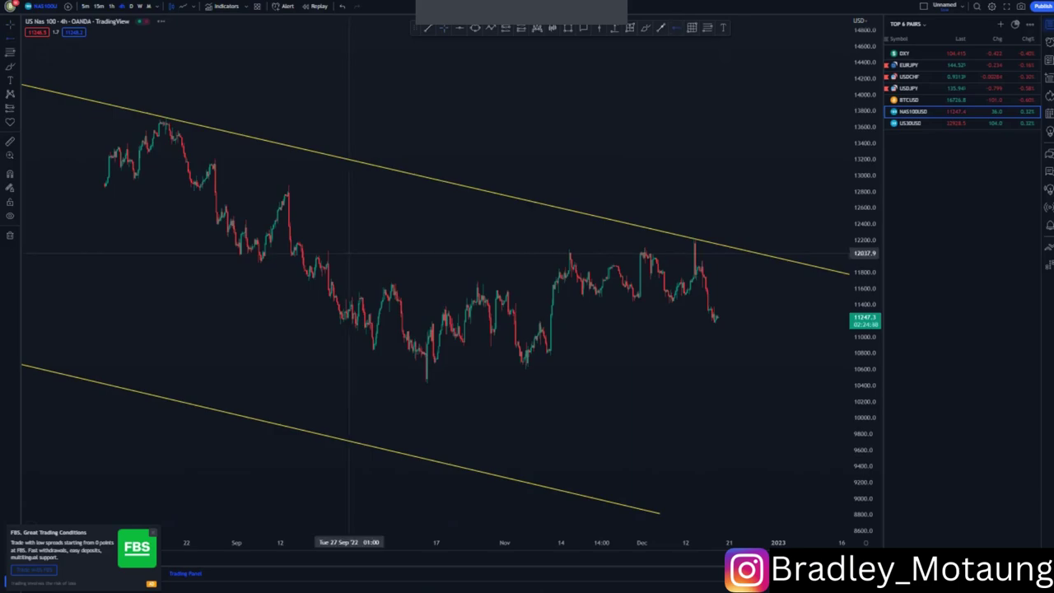
click(298, 243)
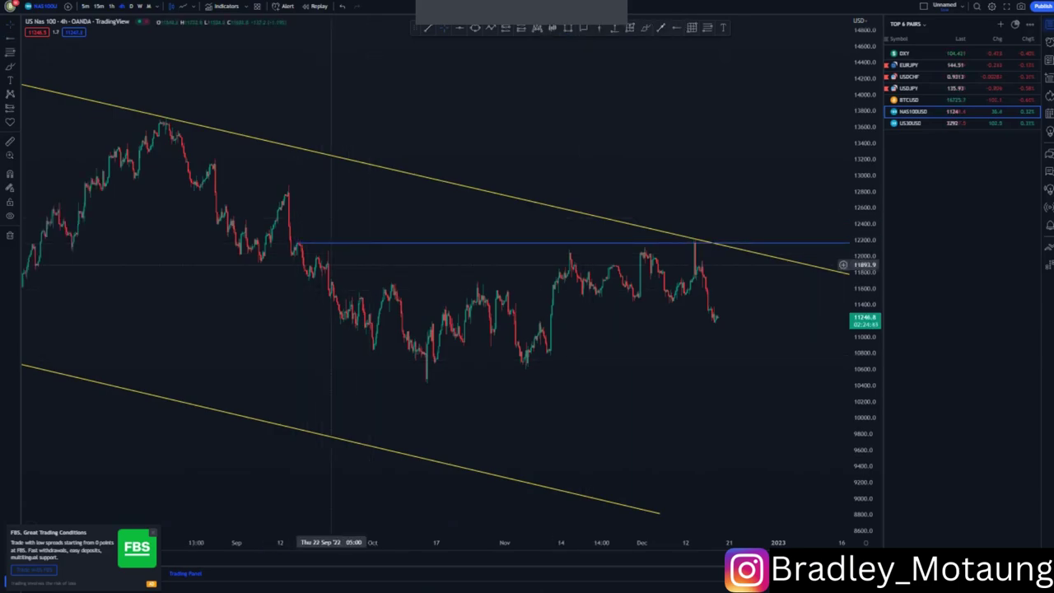
click(706, 336)
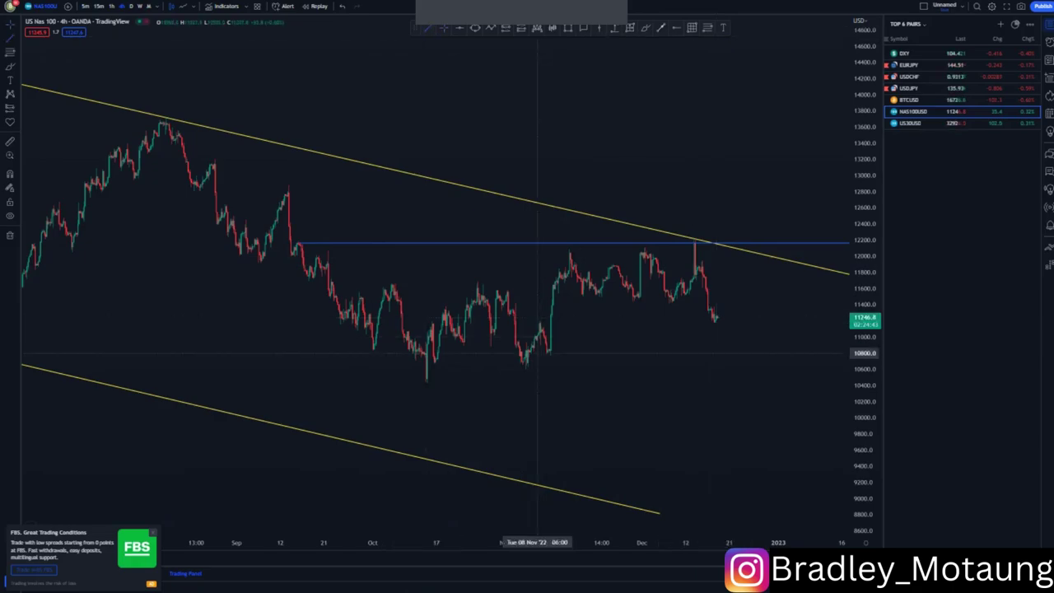
- Draw a rising channel with a lower line from the 4 November low at about 10618 and an upper line from 11644 to 12402
click(523, 366)
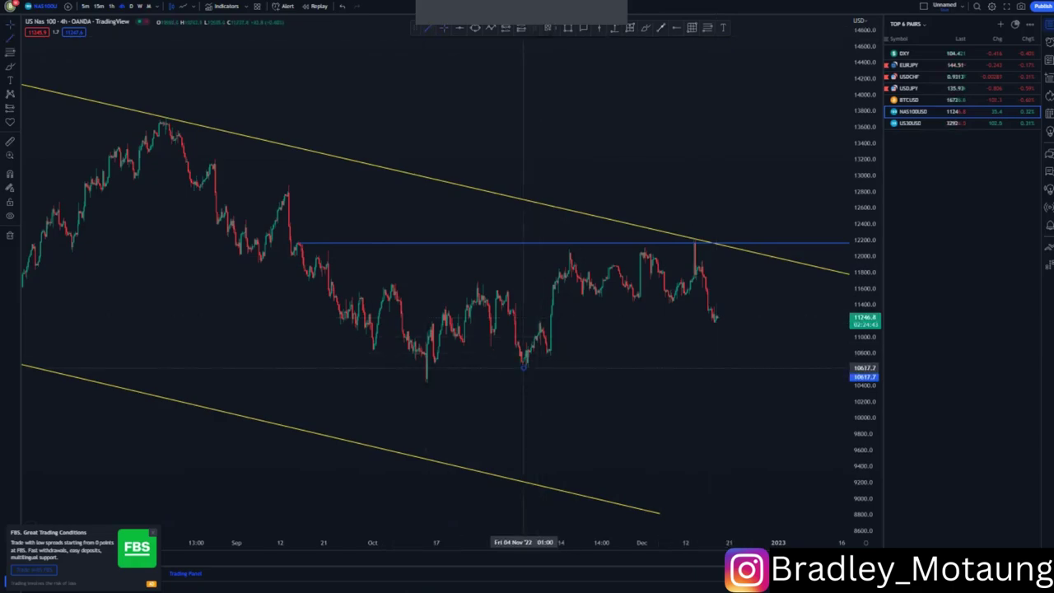
click(706, 289)
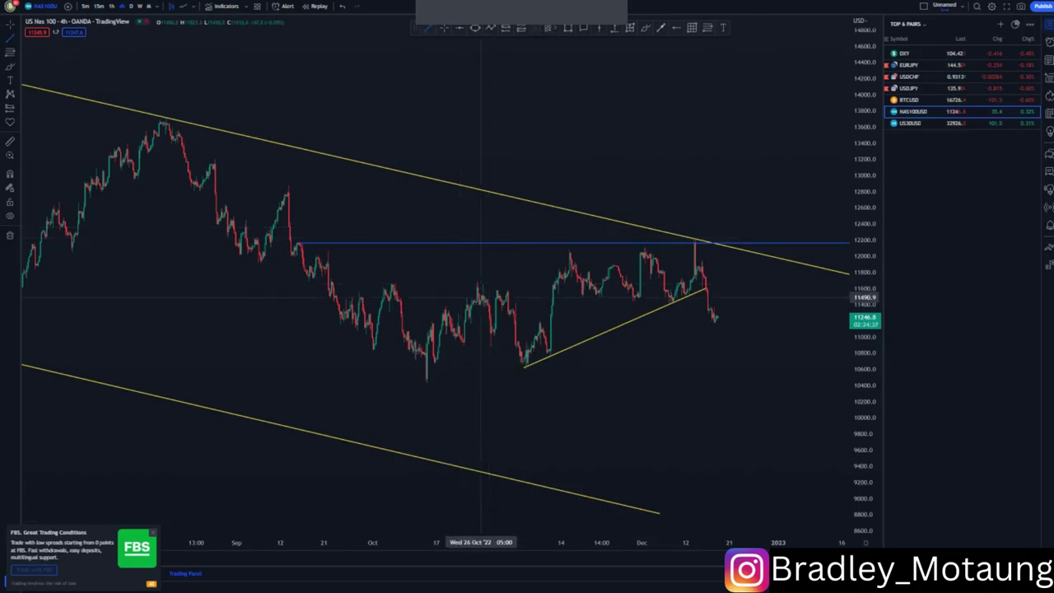
click(476, 284)
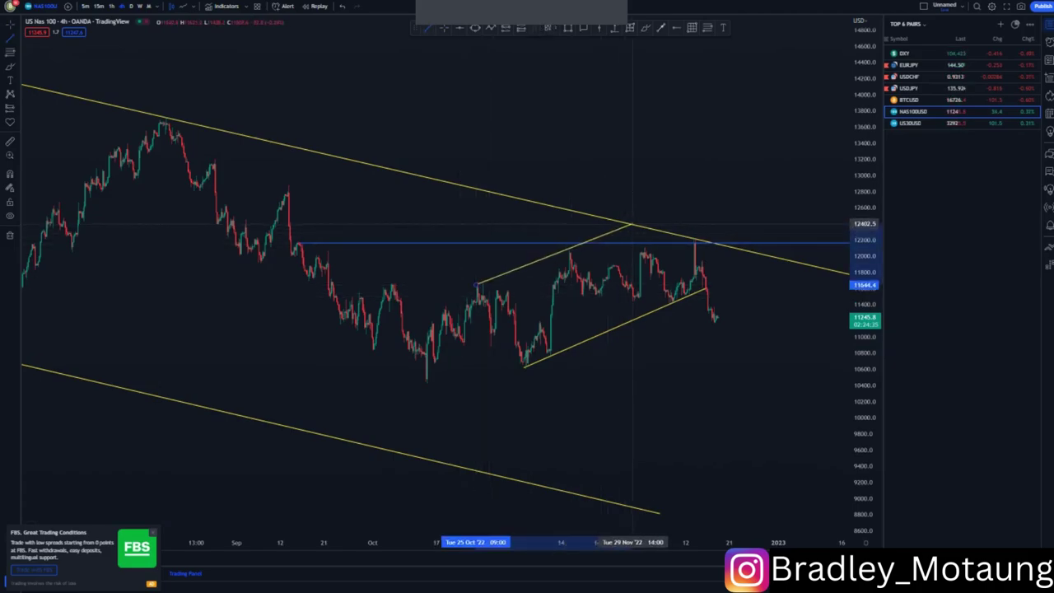
click(633, 223)
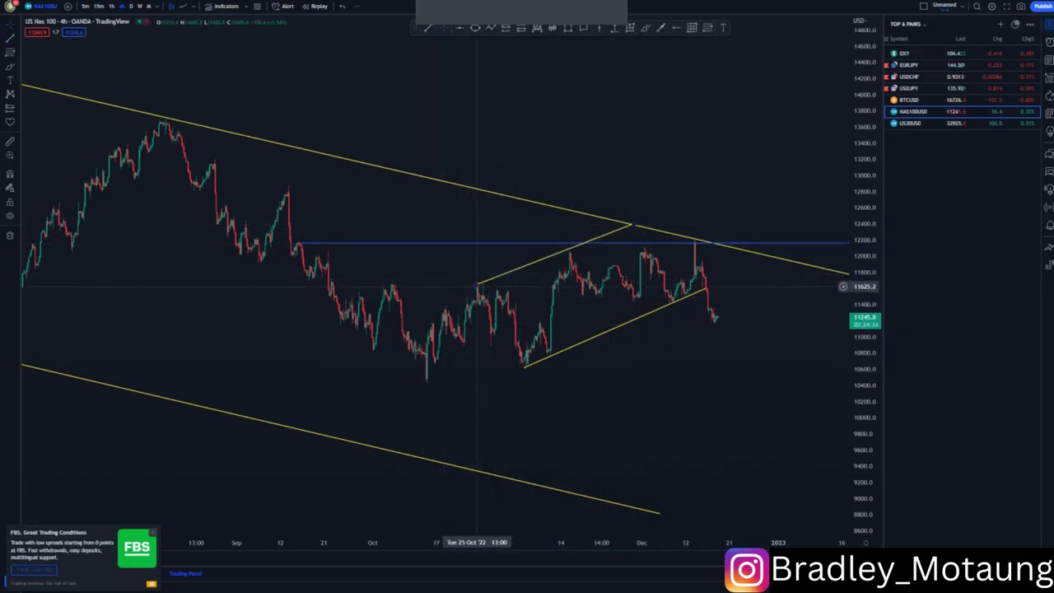
click(659, 336)
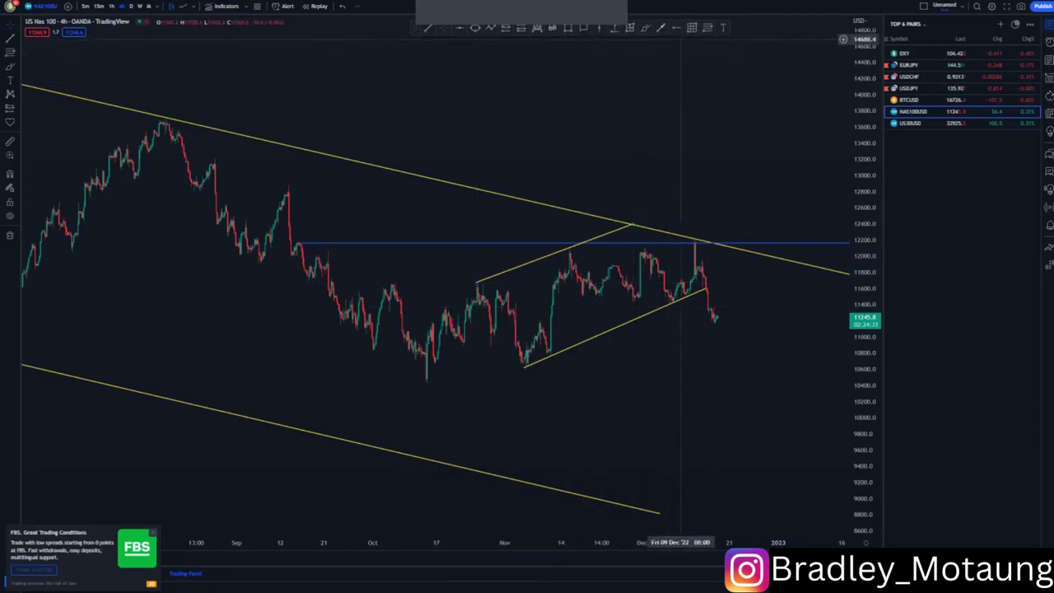
- Draw a horizontal ray from the 4 November low at about 10610 and extend the descending channel's lower line to about 8600 at 19 December
click(677, 28)
click(526, 368)
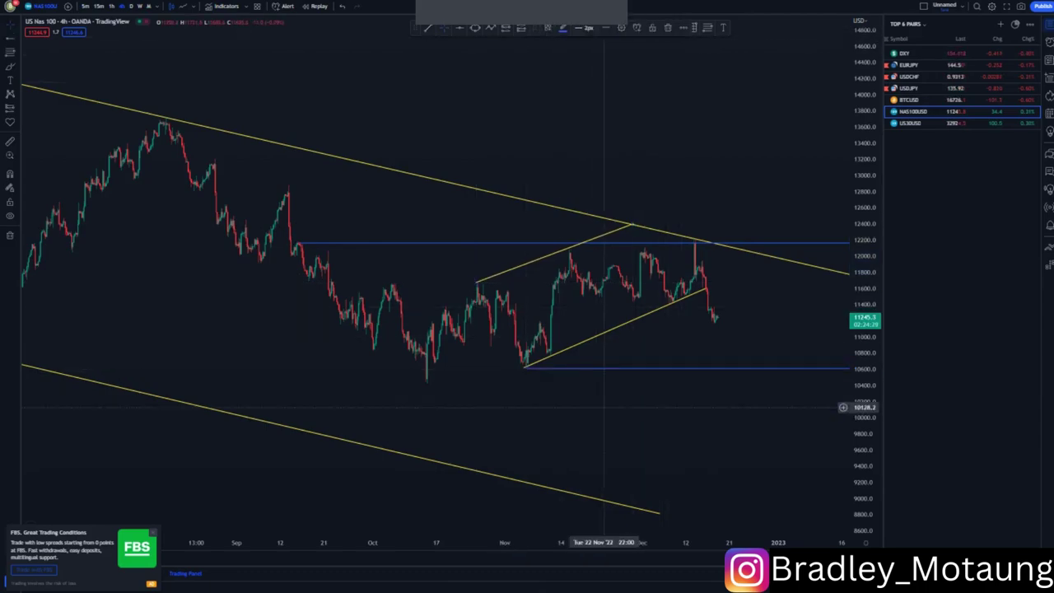
scroll(510, 374, down, 5)
drag(476, 388, 453, 377)
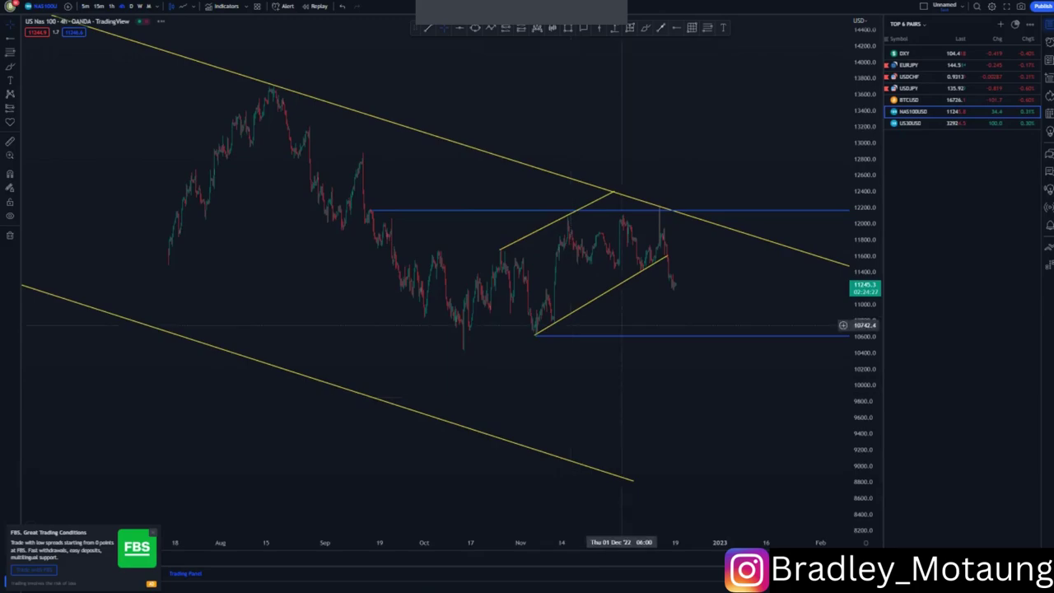
click(634, 481)
drag(633, 480, 673, 497)
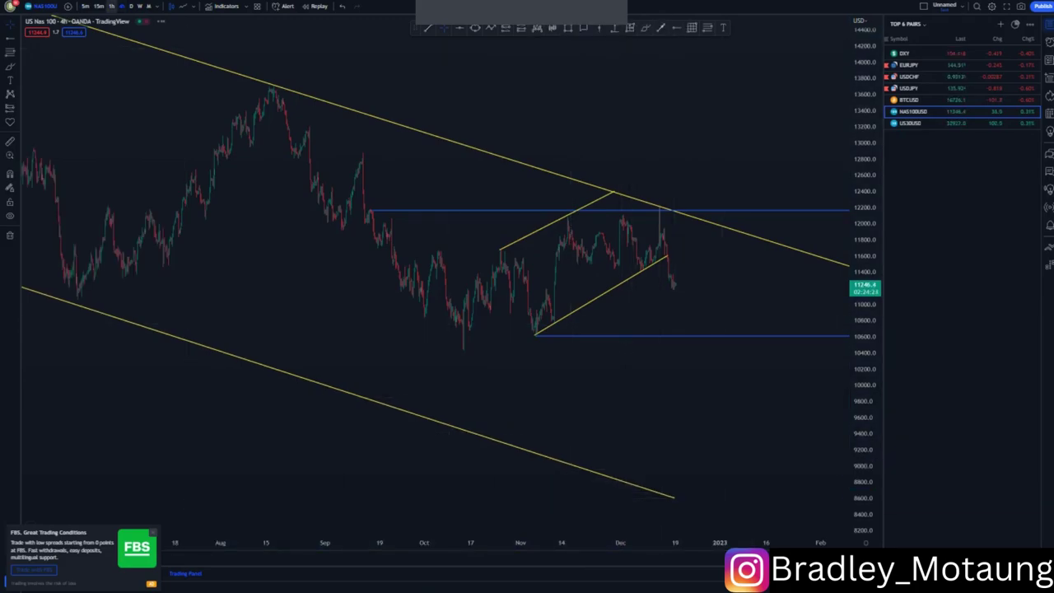
- Switch to the 1-hour timeframe and examine the price drop out of the rising channel between the two horizontal rays
text(1h)
key(Return)
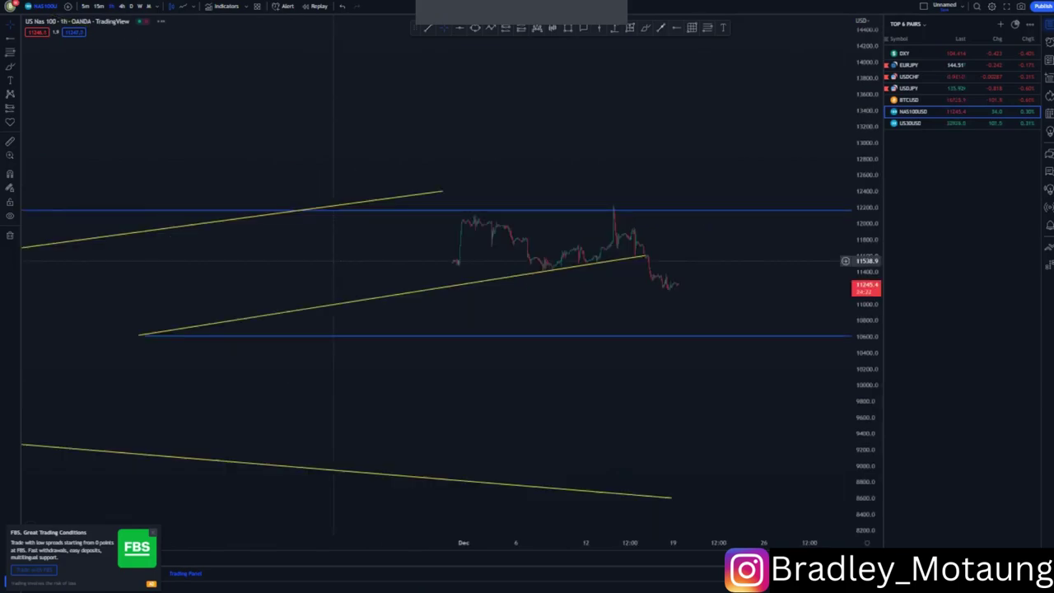
drag(866, 488, 866, 317)
scroll(573, 377, down, 3)
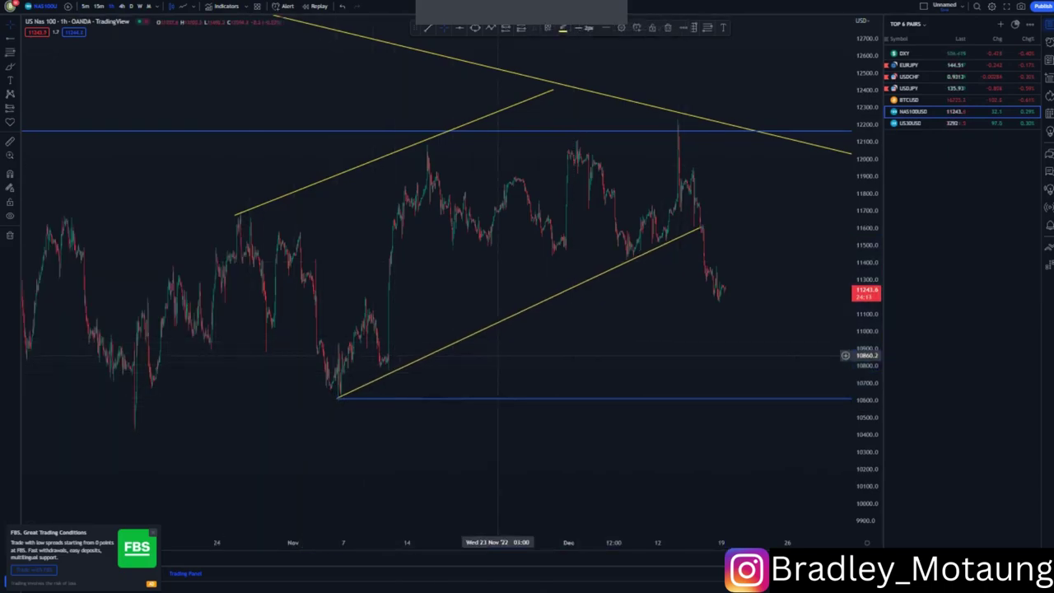
scroll(510, 354, up, 2)
scroll(659, 424, up, 3)
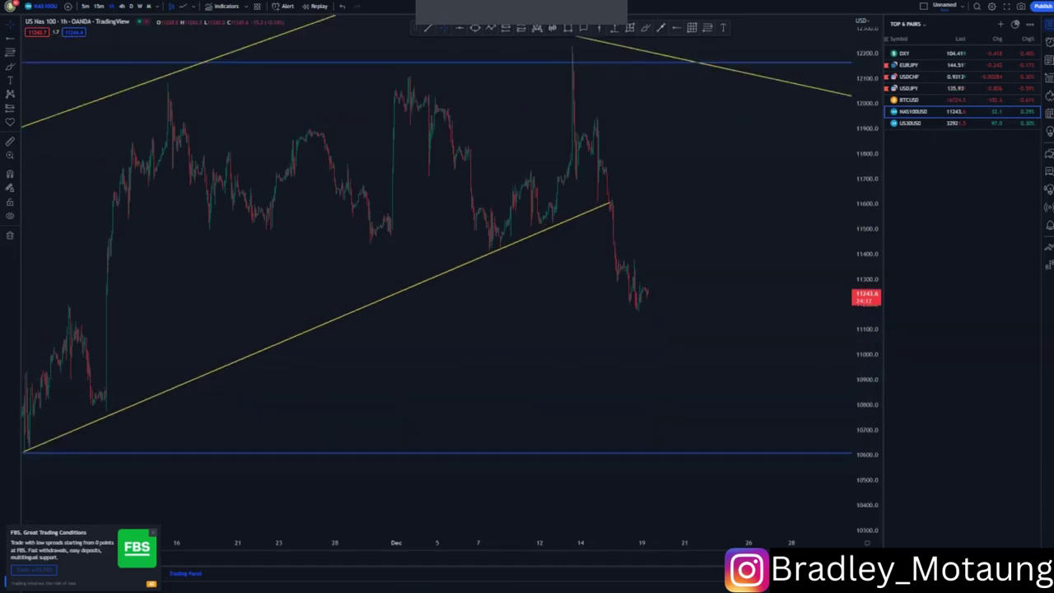
scroll(535, 371, up, 4)
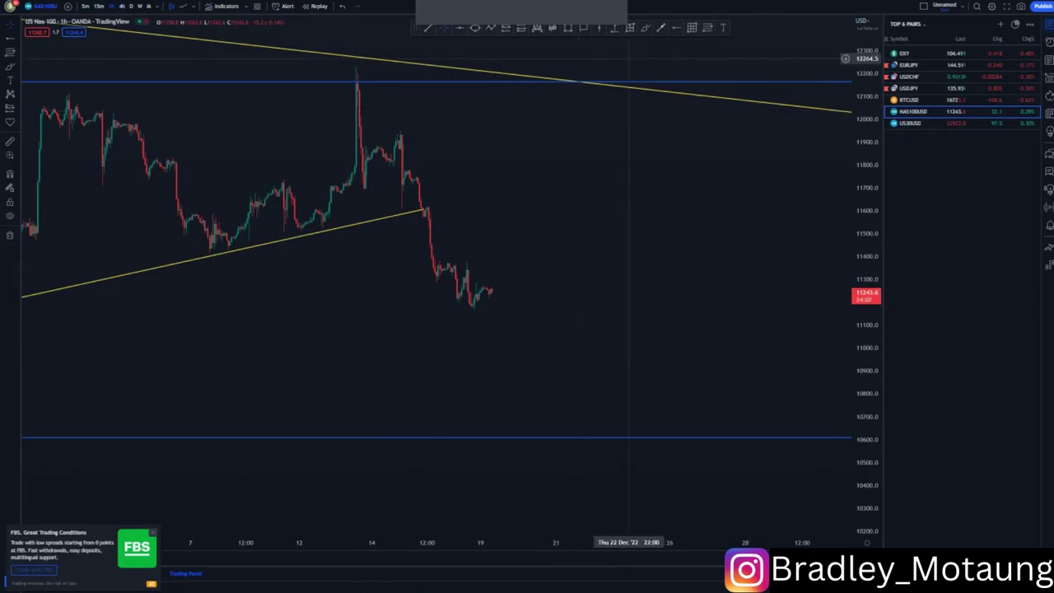
mouse_move(453, 262)
mouse_down()
mouse_move(431, 284)
mouse_move(457, 257)
mouse_up()
click(636, 28)
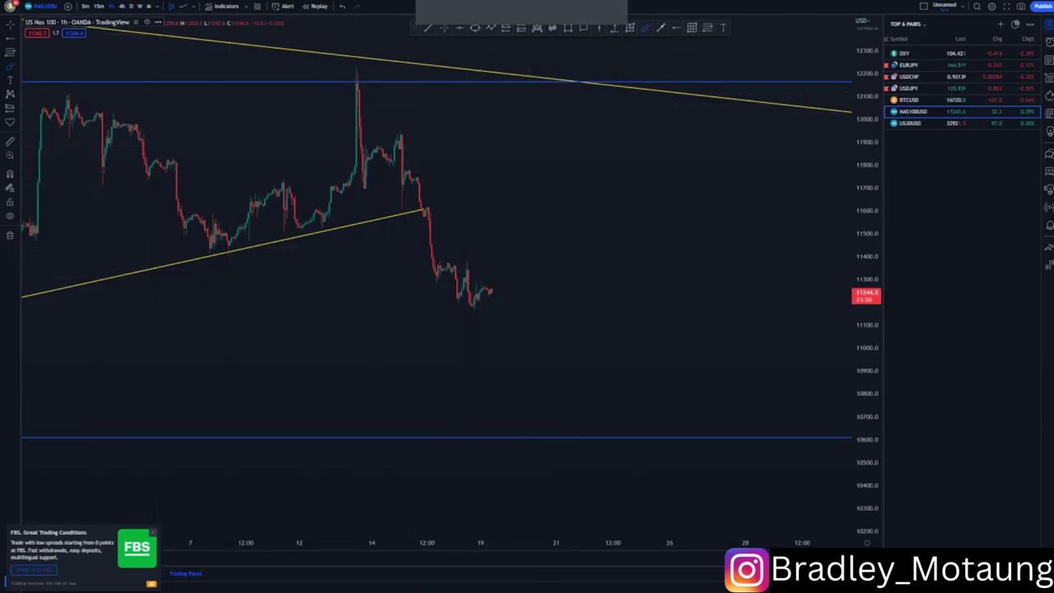
- Switch to the 15-minute timeframe and shorten the rising channel's lower line so it ends at about 11600, before the breakout
click(98, 6)
scroll(310, 286, down, 5)
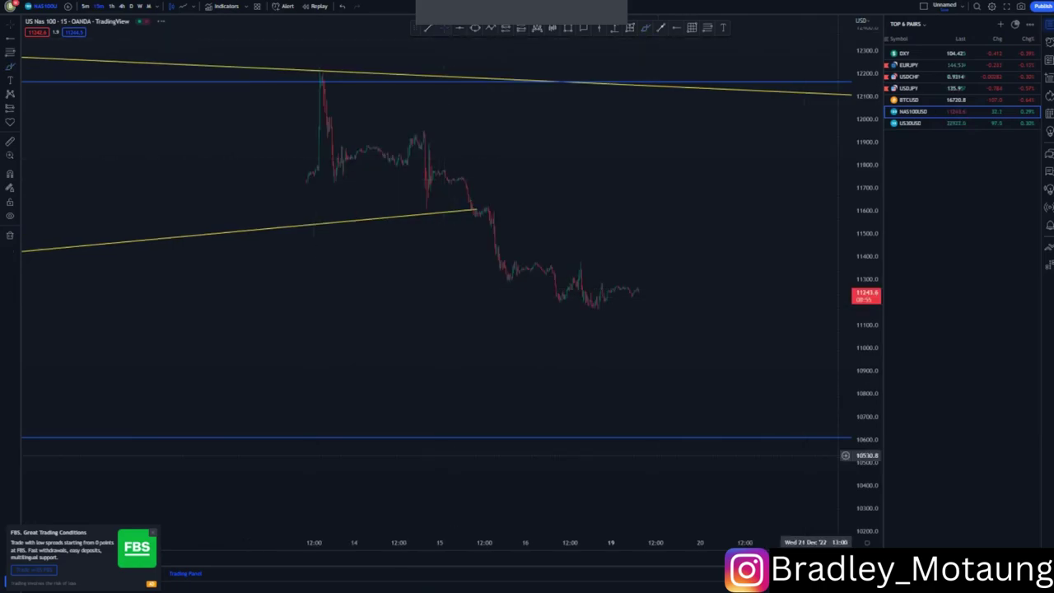
scroll(496, 339, up, 2)
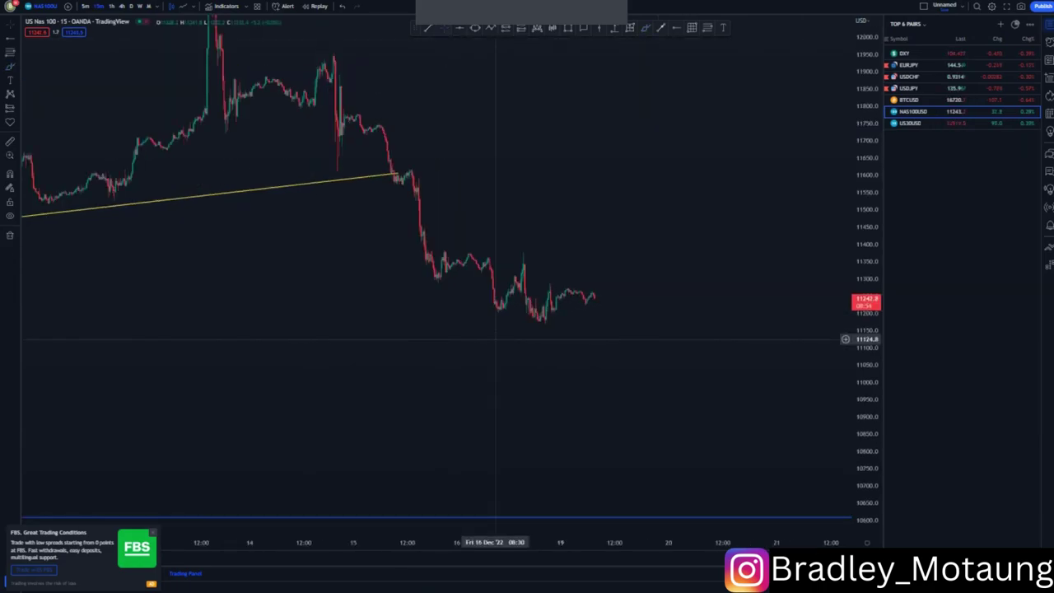
drag(355, 244, 358, 273)
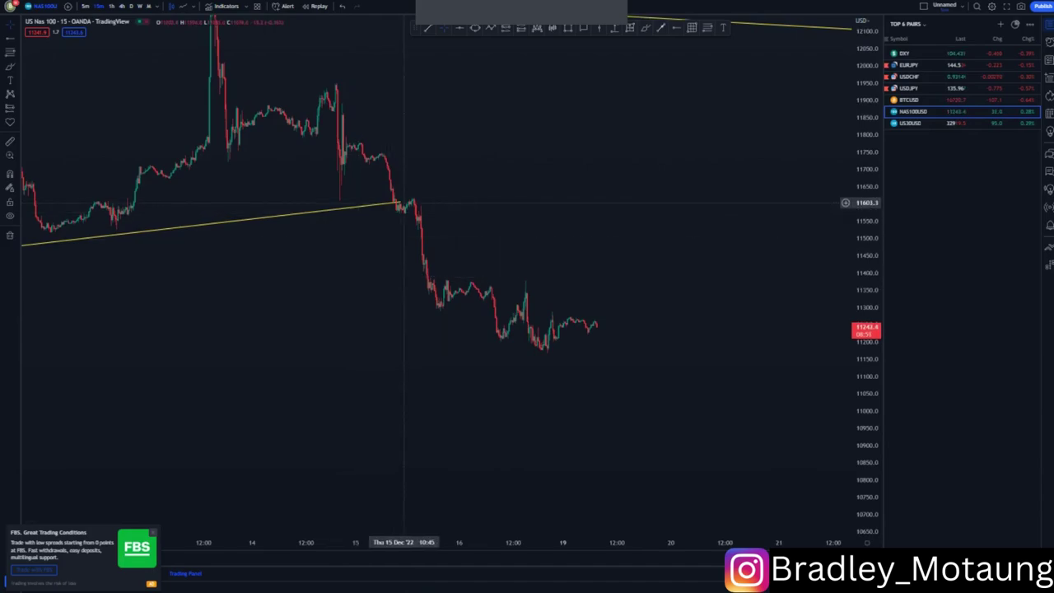
click(518, 345)
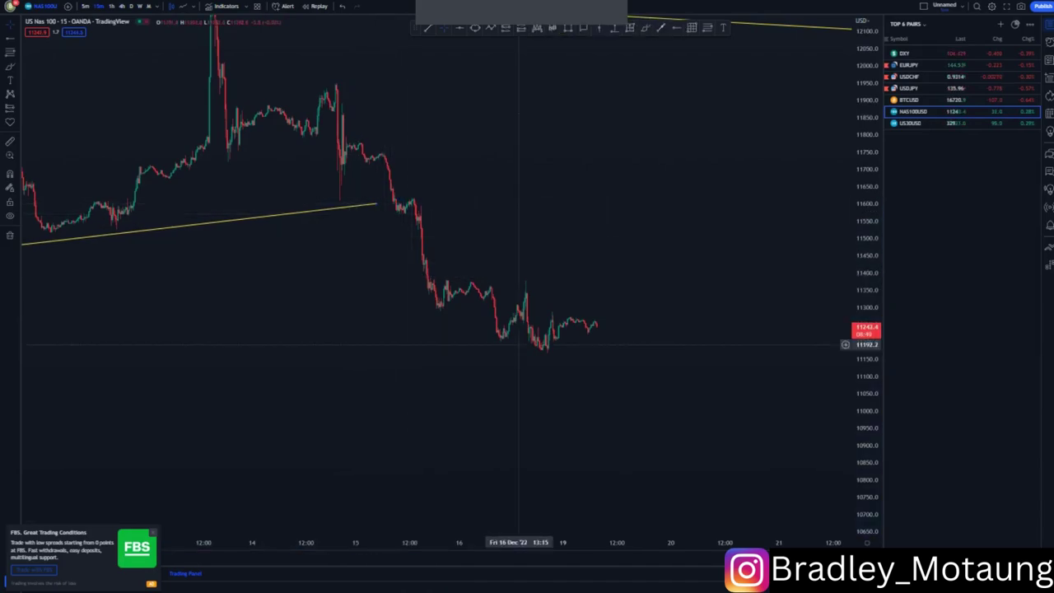
- Outline the sharp drops from the 13 and 14 December highs with the brush and remove the strokes
scroll(818, 169, down, 3)
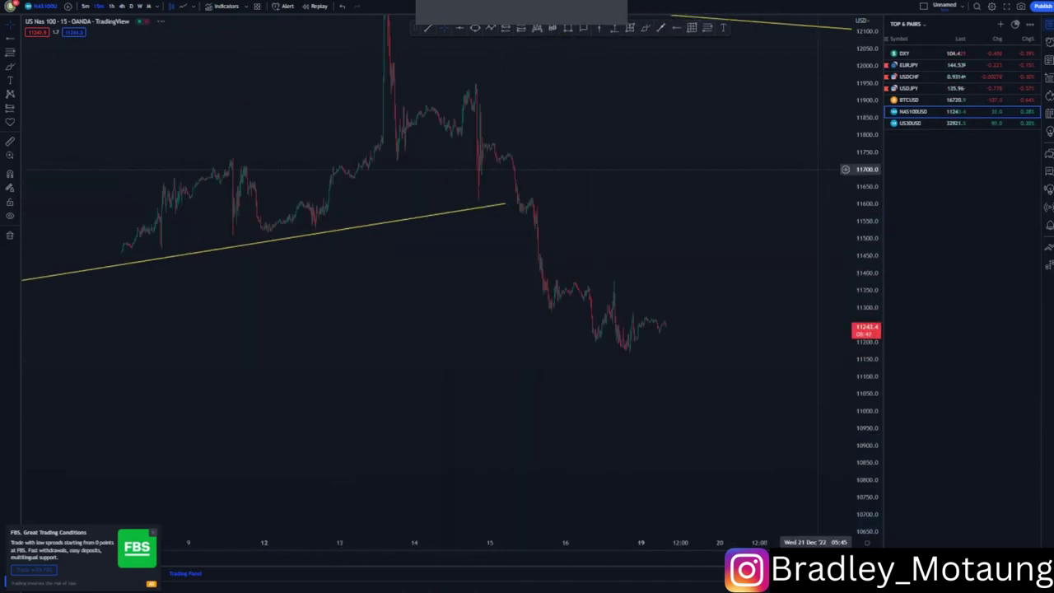
drag(866, 132, 866, 247)
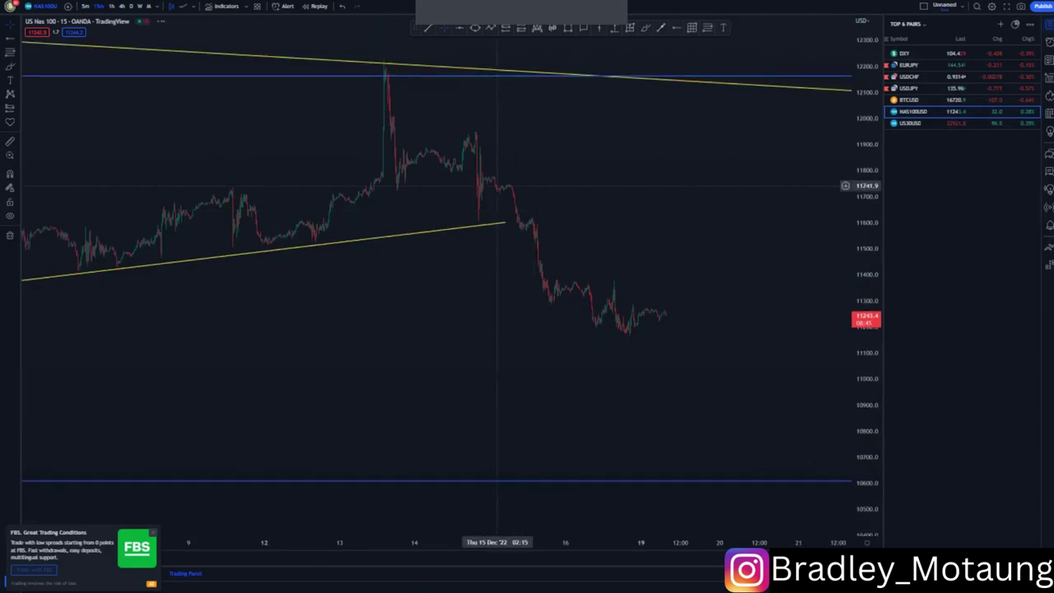
scroll(483, 175, up, 3)
drag(288, 159, 462, 165)
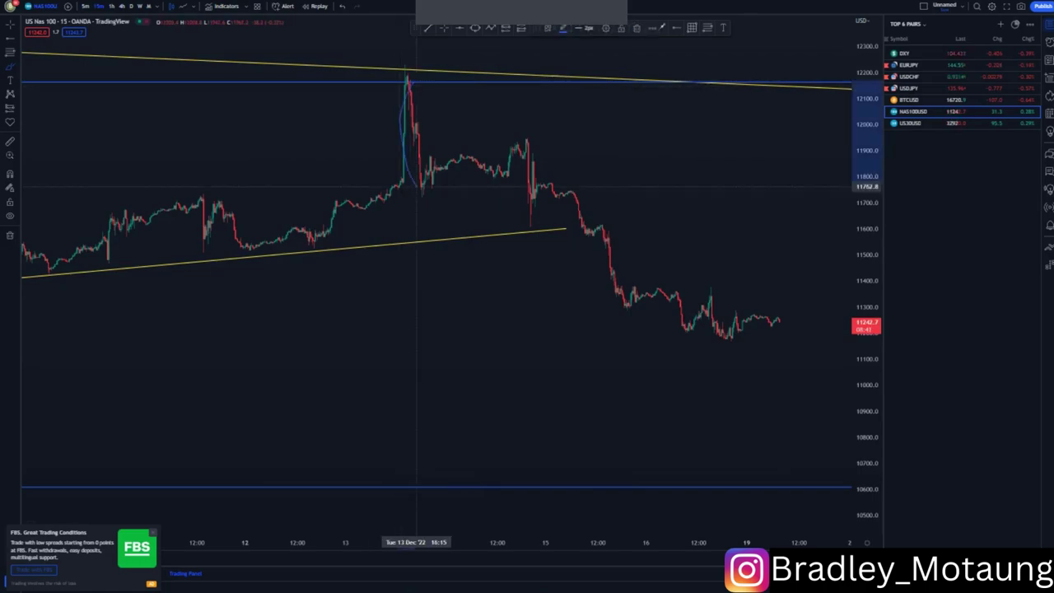
drag(410, 85, 430, 82)
mouse_move(527, 134)
mouse_down()
mouse_move(422, 153)
mouse_move(486, 204)
mouse_move(526, 138)
mouse_move(537, 192)
mouse_up()
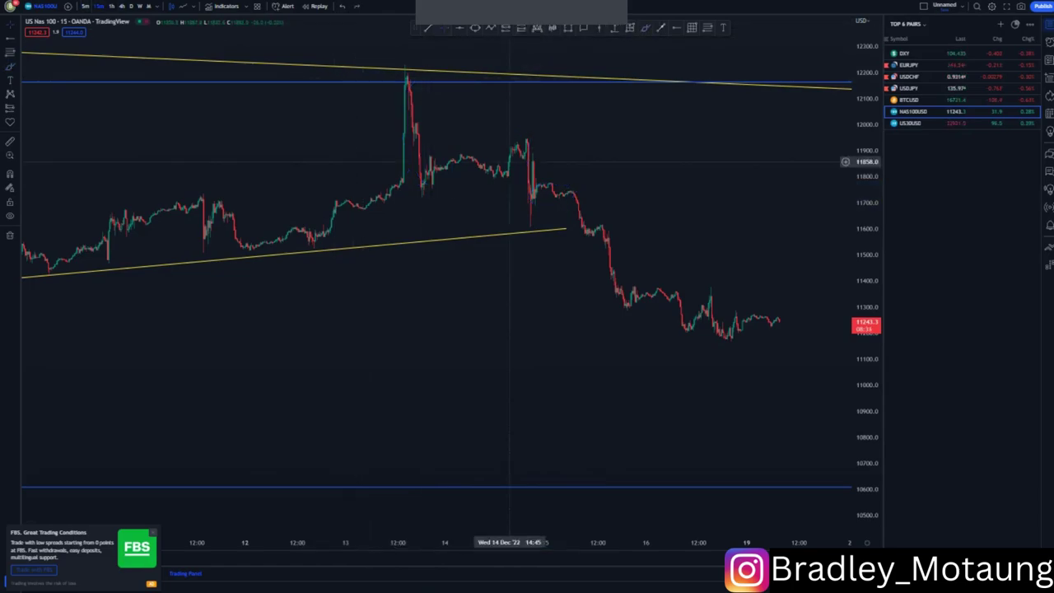
- Draw a horizontal ray from the 15 December swing high at about 11380 and a falling trend line under the lows from about 11283 to 11097
scroll(536, 93, up, 1)
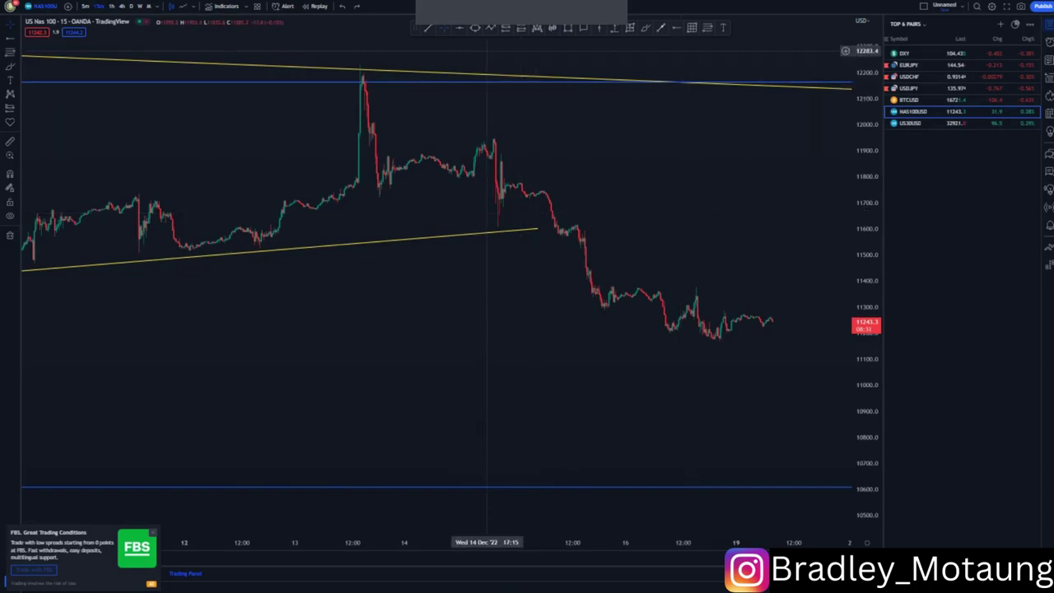
scroll(623, 199, up, 5)
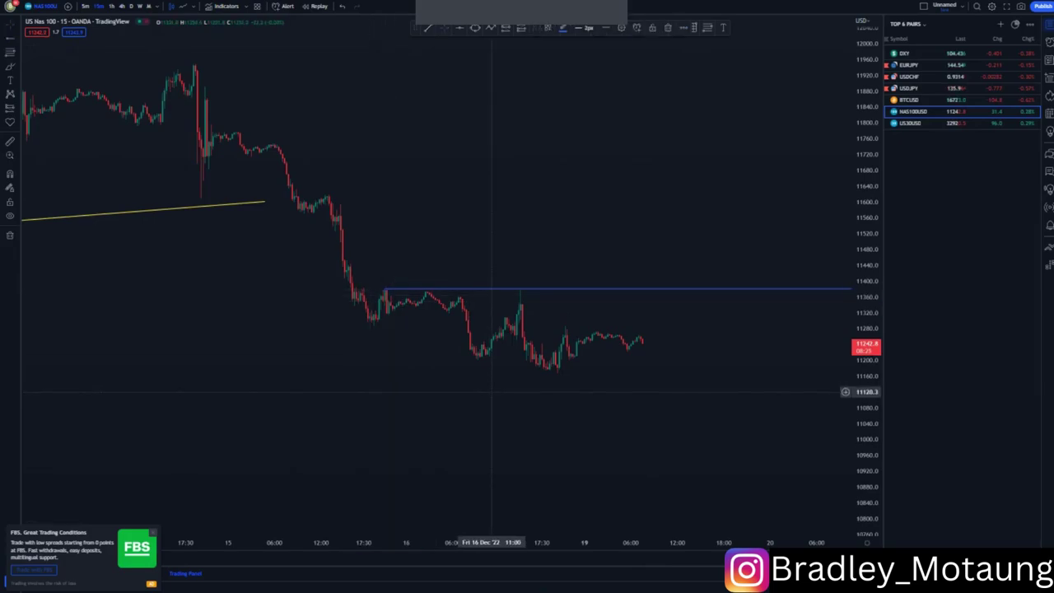
click(369, 328)
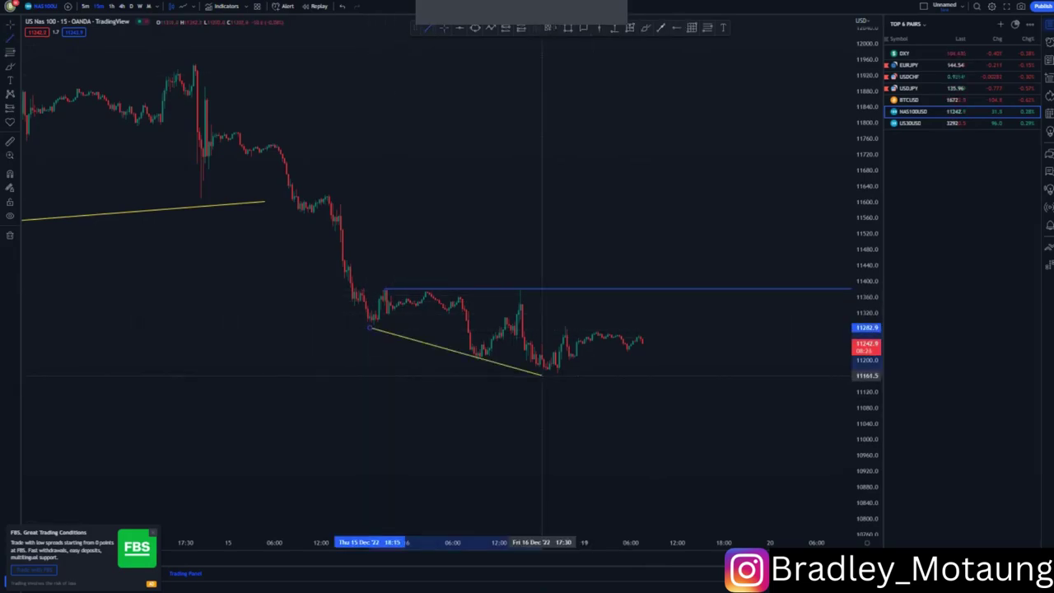
click(609, 401)
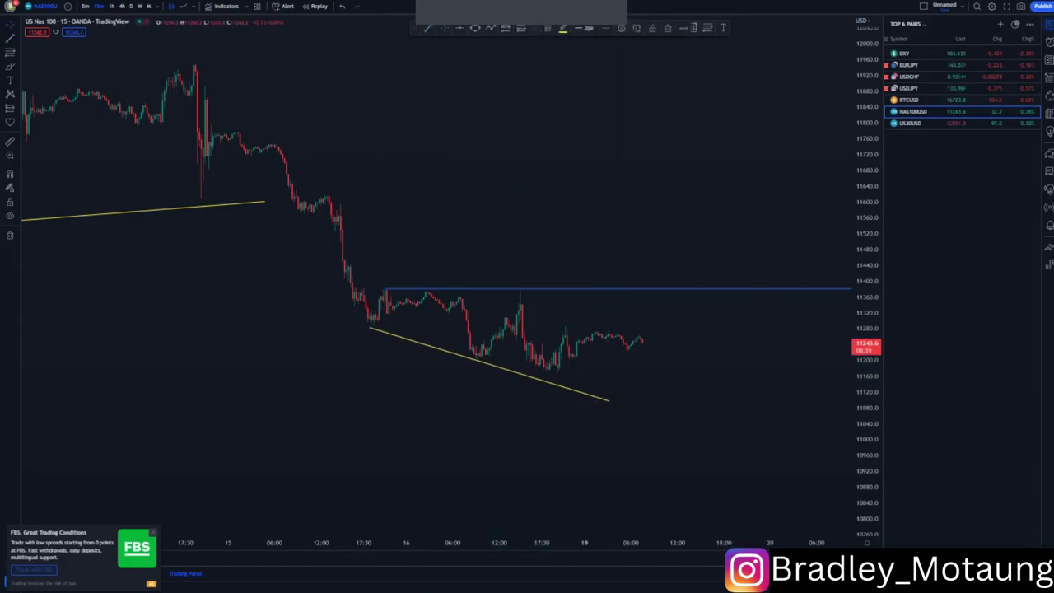
- Replace the horizontal ray above the recent highs with a nearly flat trend line at about 11378
drag(866, 420, 866, 255)
drag(692, 403, 621, 296)
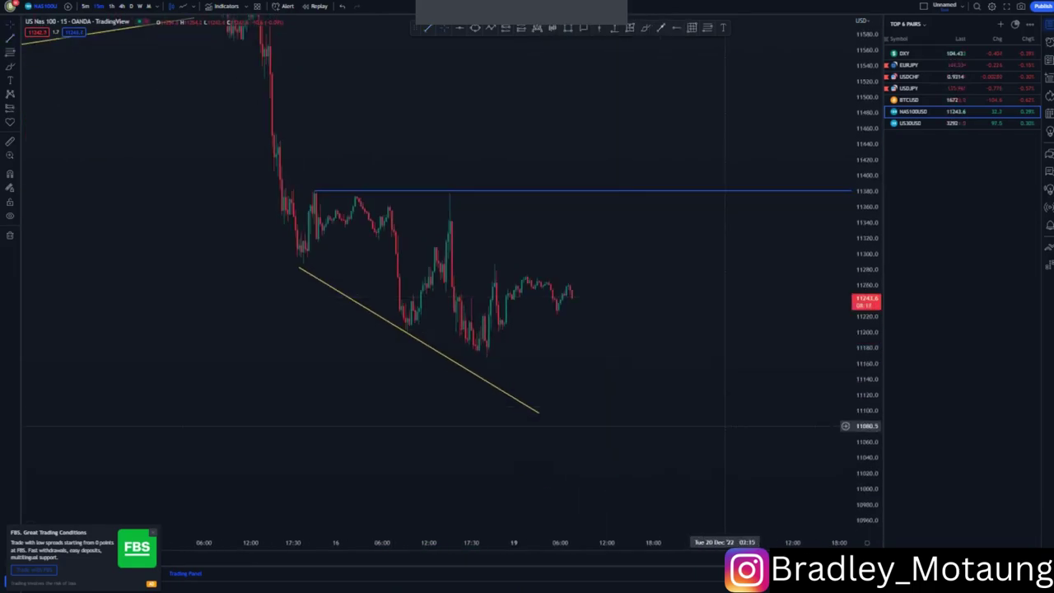
click(317, 191)
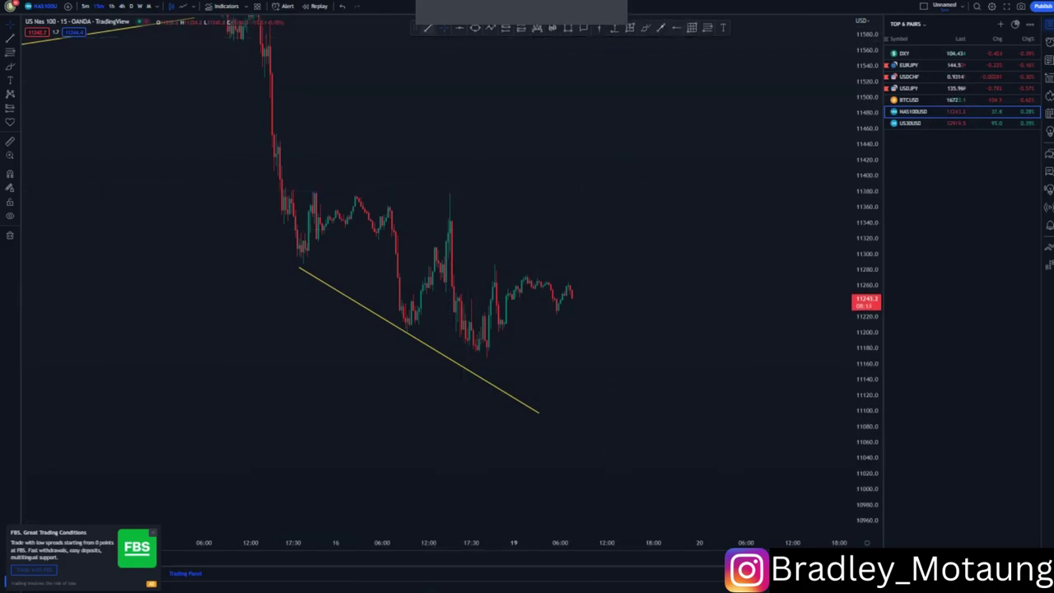
drag(309, 193, 562, 193)
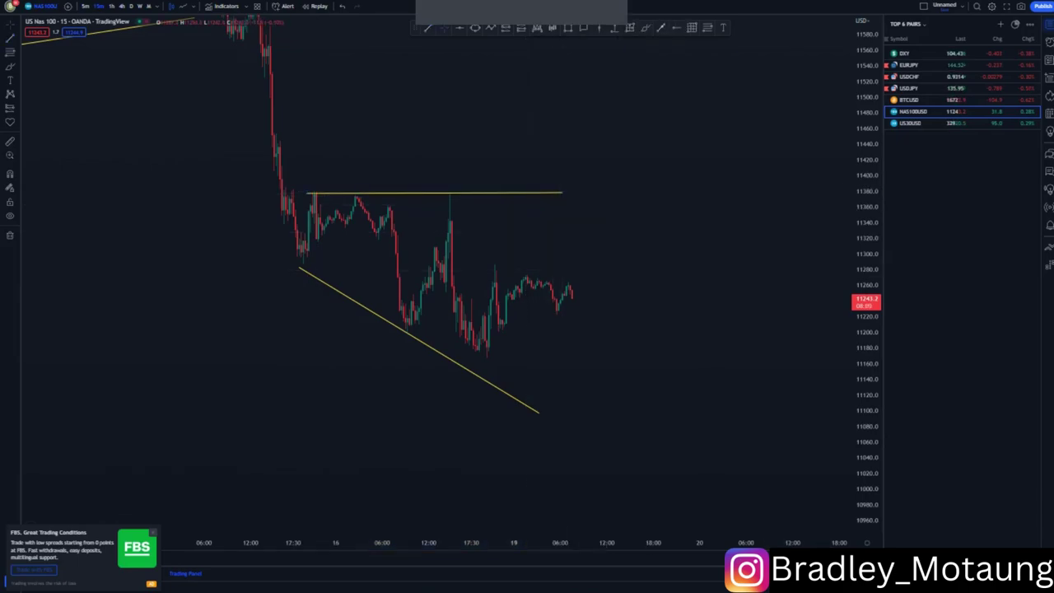
- Sketch a rising zigzag path with the brush from the current price to about 11385 and extend the flat upper trend line to meet it
drag(866, 145, 866, 224)
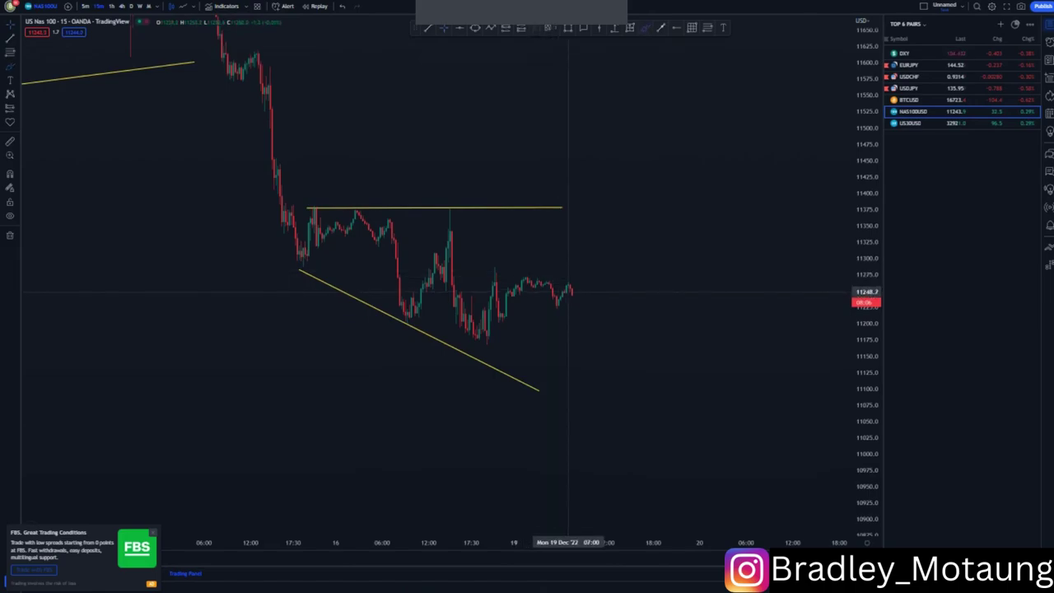
drag(568, 294, 592, 204)
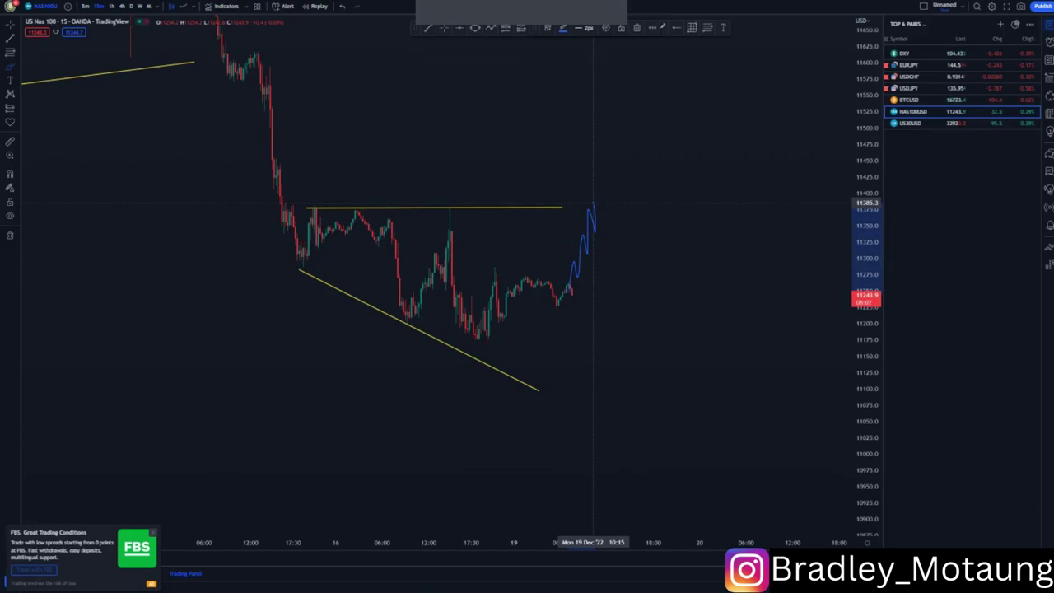
click(443, 28)
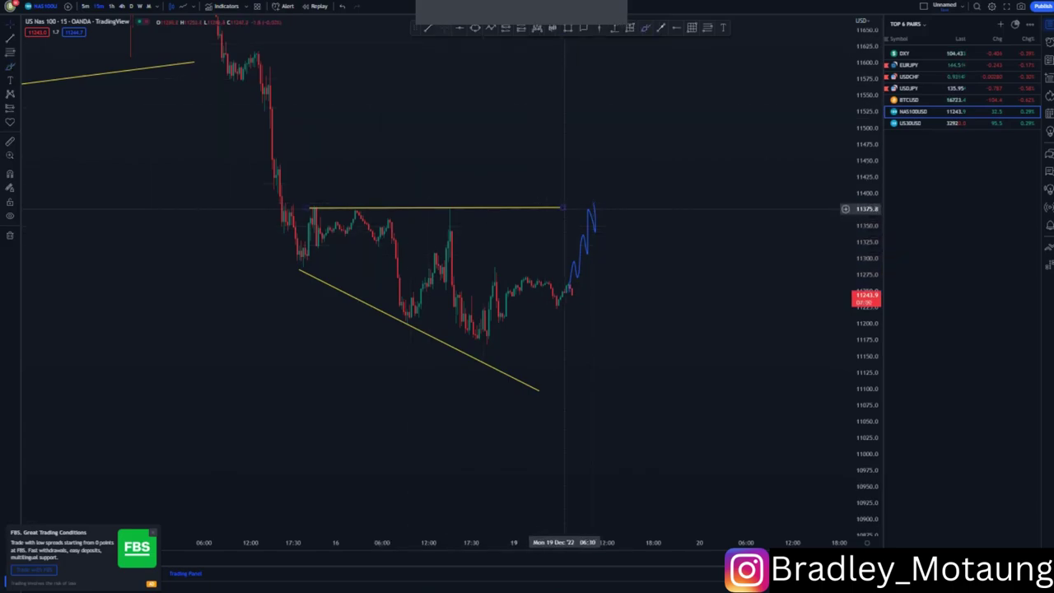
drag(563, 209, 600, 206)
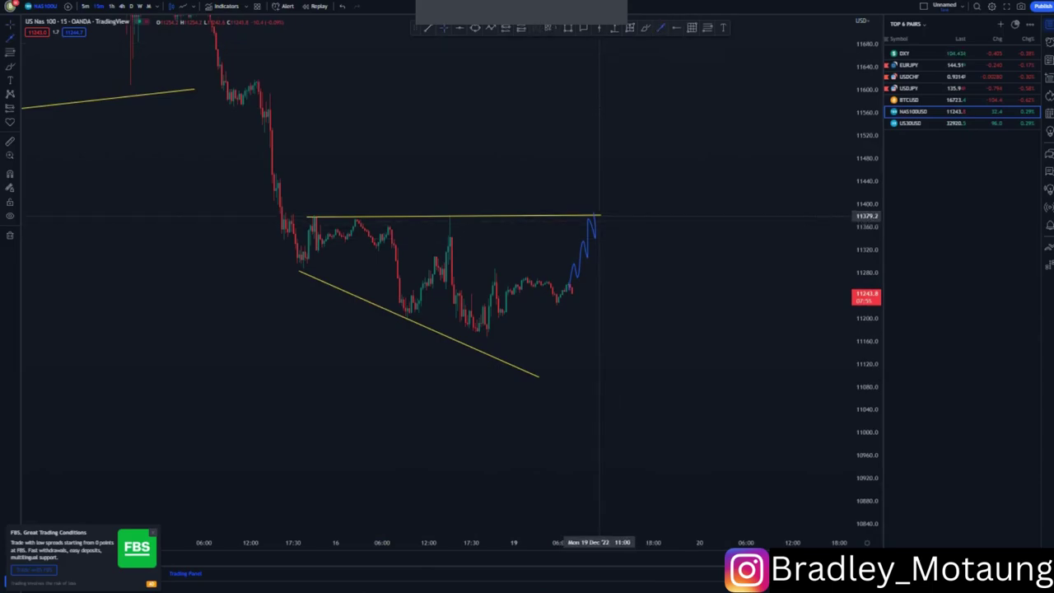
- Draw an arrow from the extended upper line's end at about 11379 down to about 10984 to project the fall
drag(599, 217, 664, 442)
click(515, 442)
scroll(515, 441, down, 5)
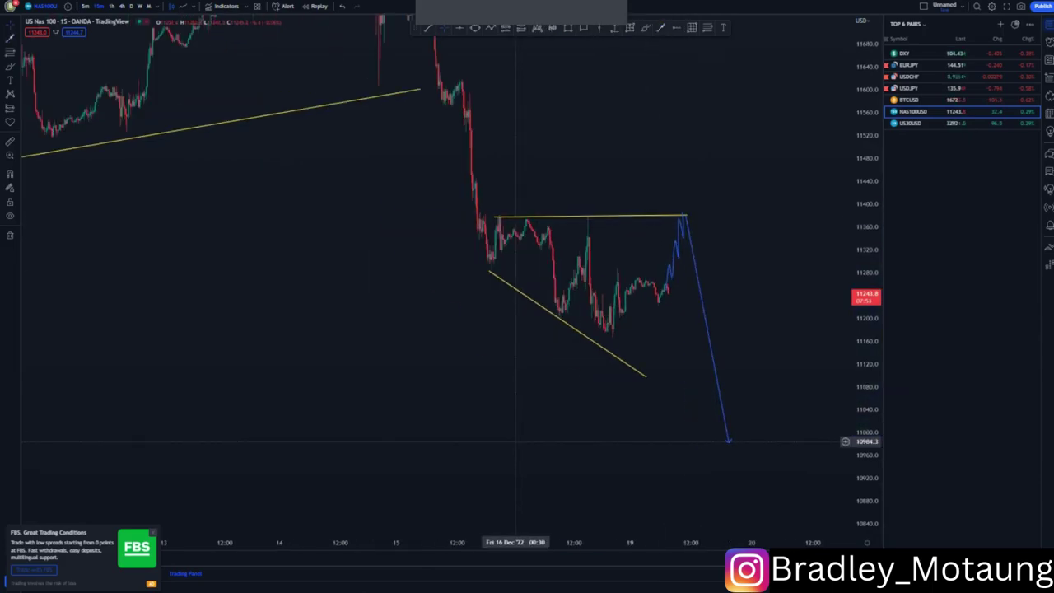
- Place a short position with its entry at 11373.8 at the arrow's start and set its stop to 11433.5
click(505, 28)
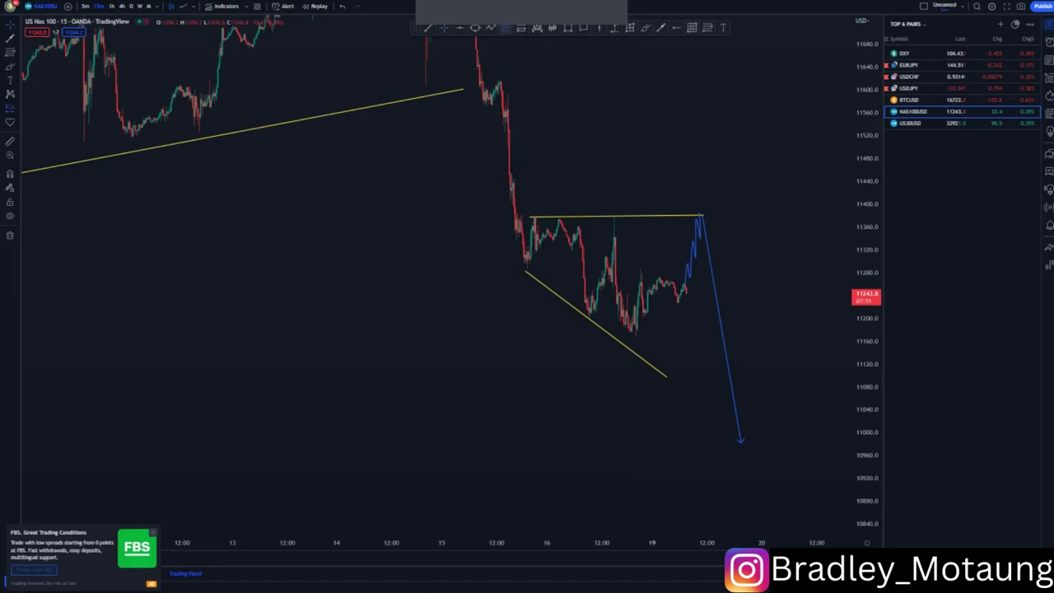
click(703, 219)
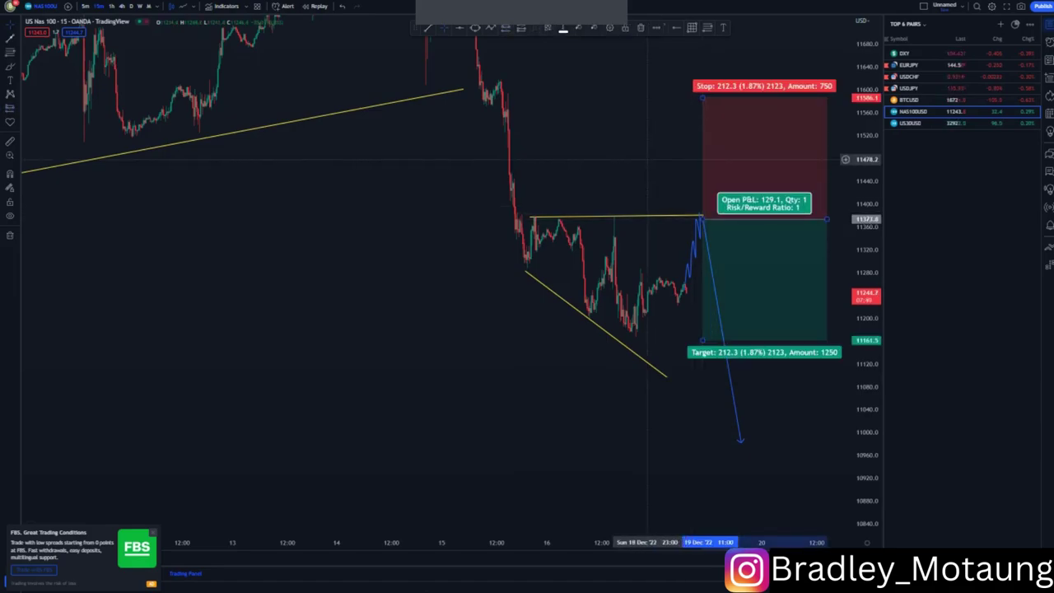
drag(562, 163, 482, 161)
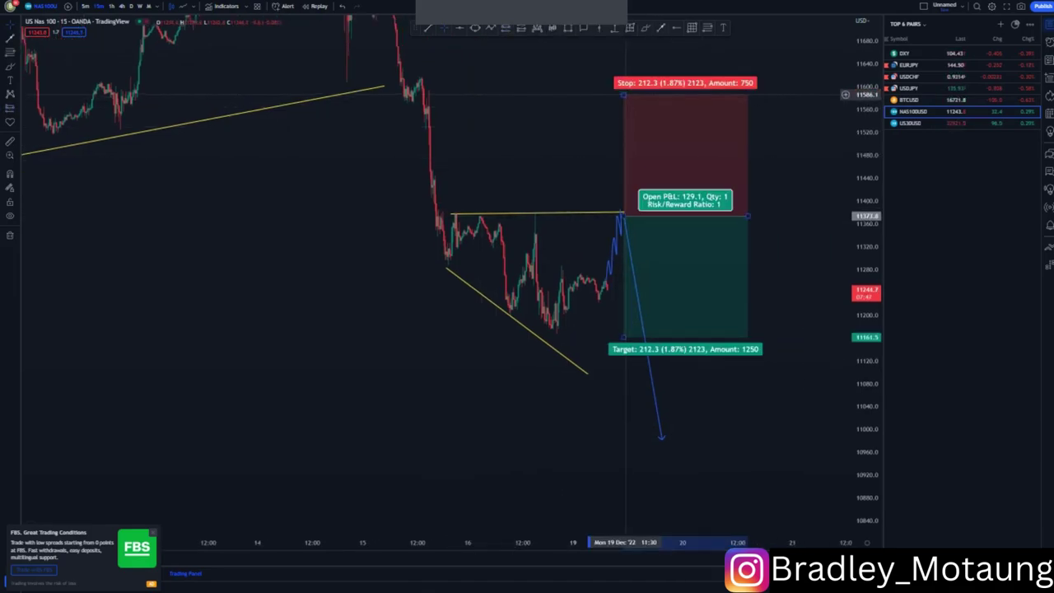
drag(623, 96, 623, 182)
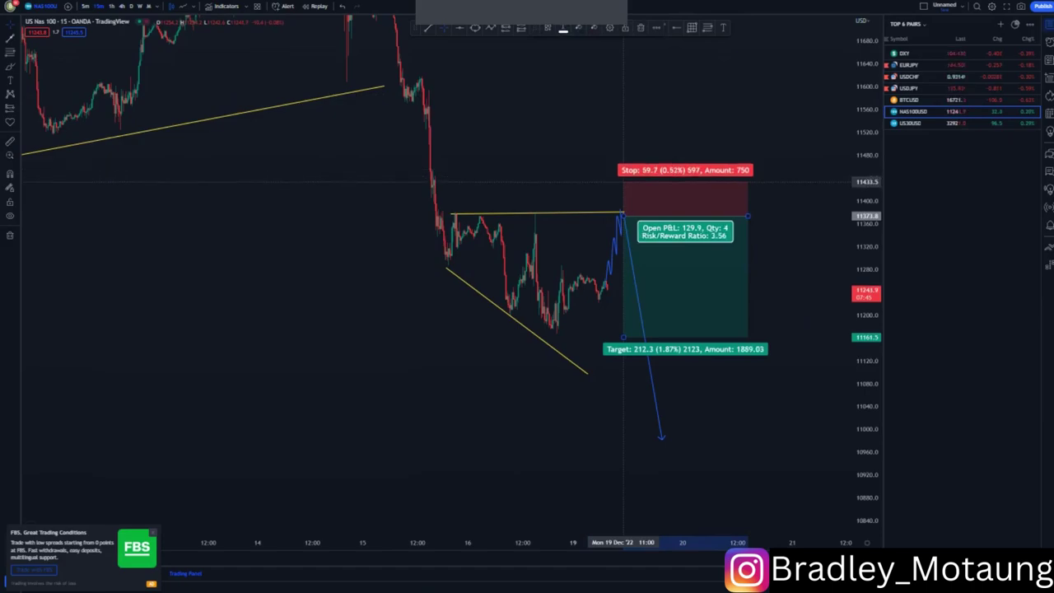
- Lower the short position's target to 10619.5, just above the horizontal ray from the November low
drag(493, 421, 446, 344)
scroll(480, 374, down, 2)
scroll(482, 374, down, 3)
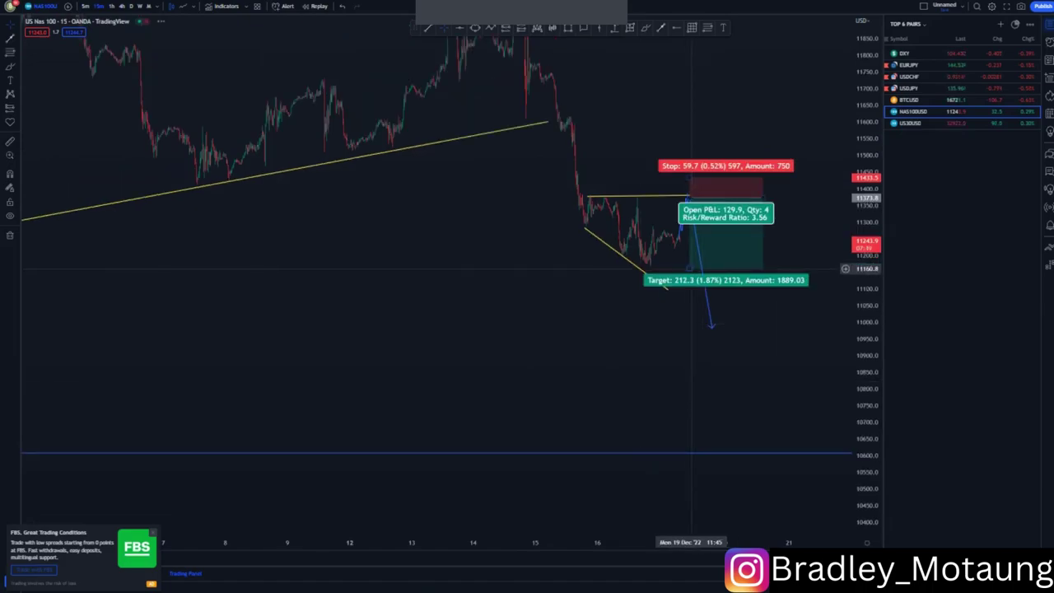
drag(690, 268, 690, 450)
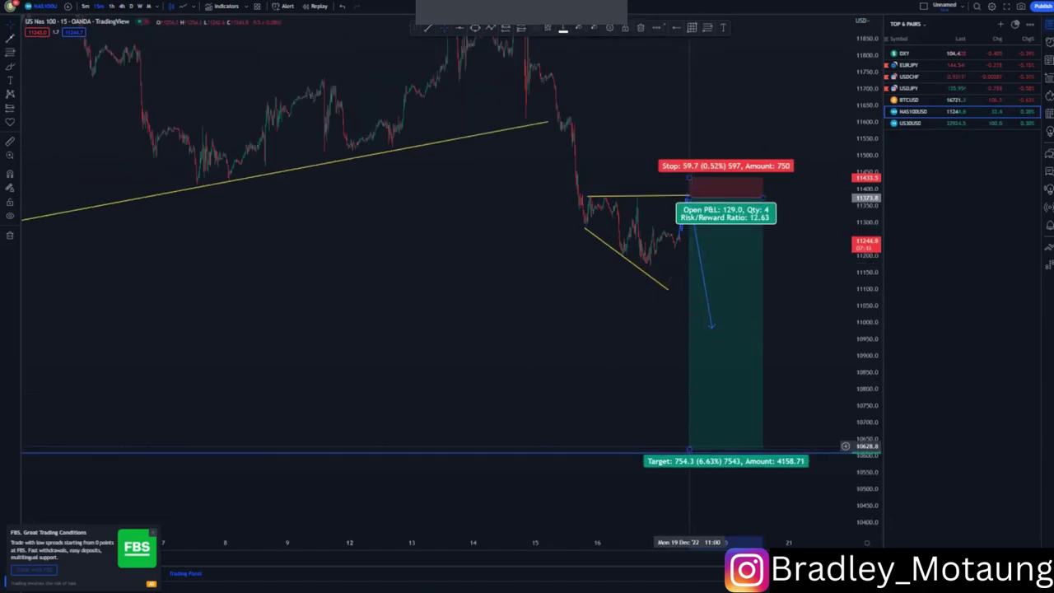
scroll(690, 449, down, 5)
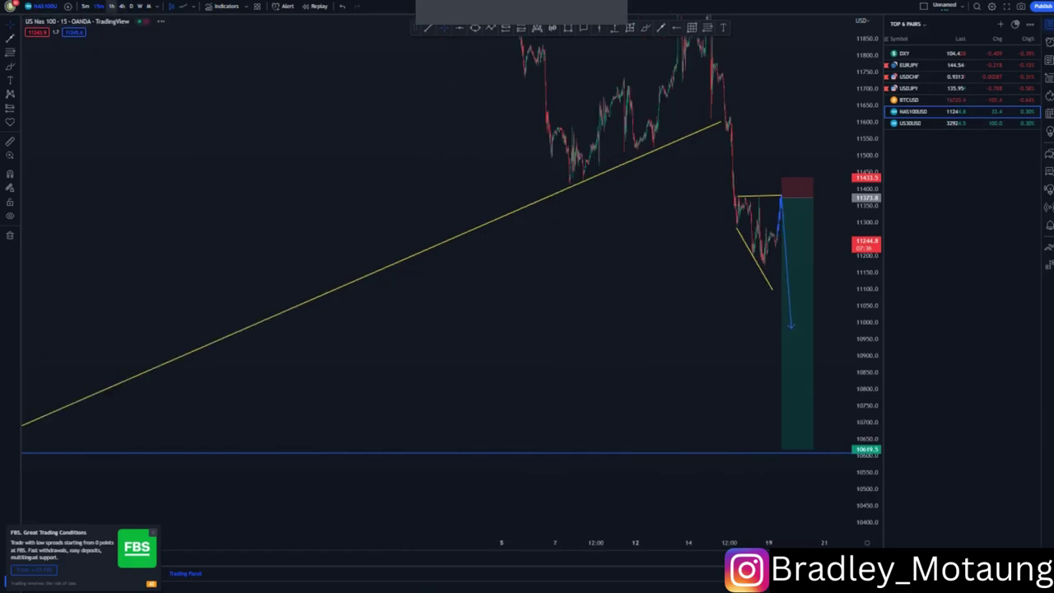
- On the 1-hour chart, lower the short position's target to 8621.1 at the descending channel's lower line and widen the position box
click(112, 6)
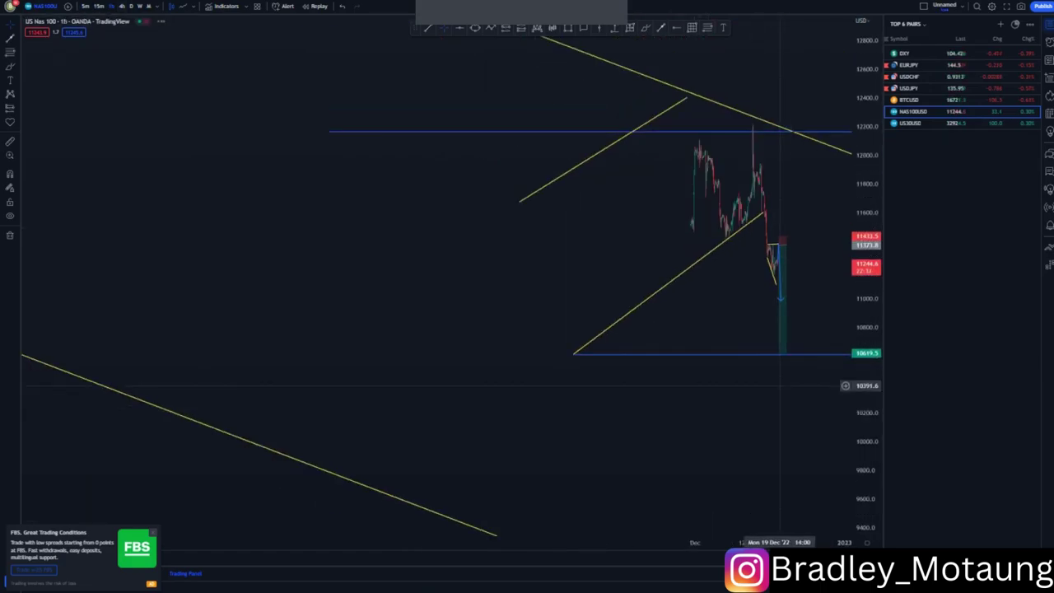
drag(573, 358, 522, 261)
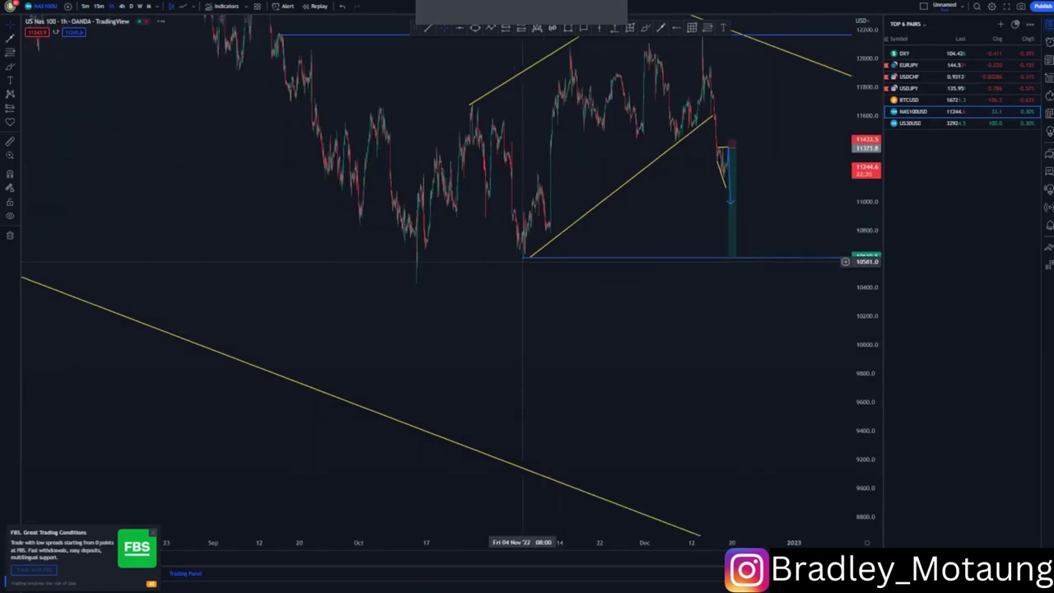
drag(866, 190, 865, 339)
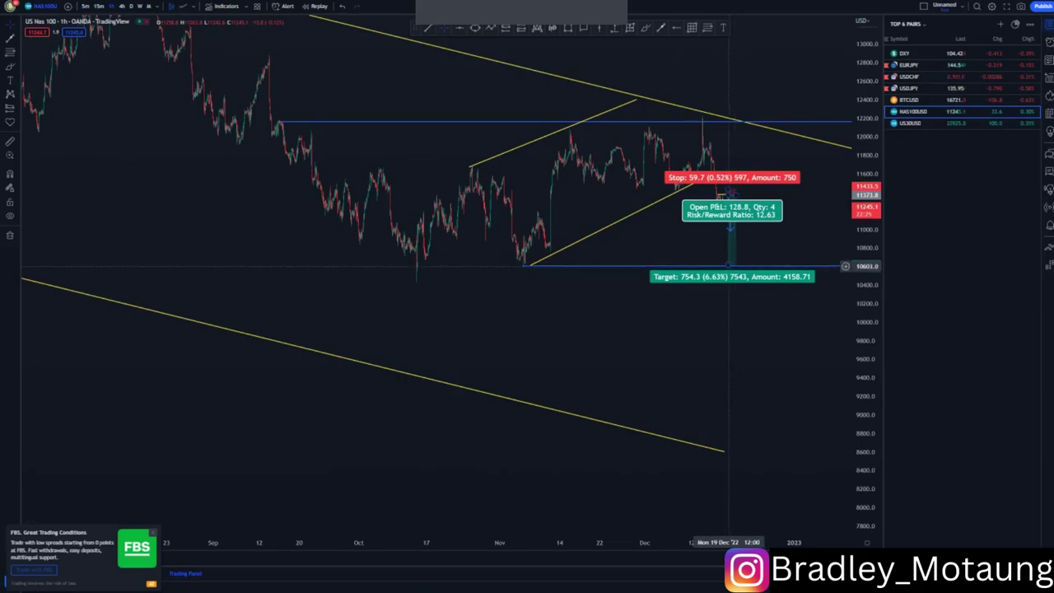
drag(729, 265, 727, 451)
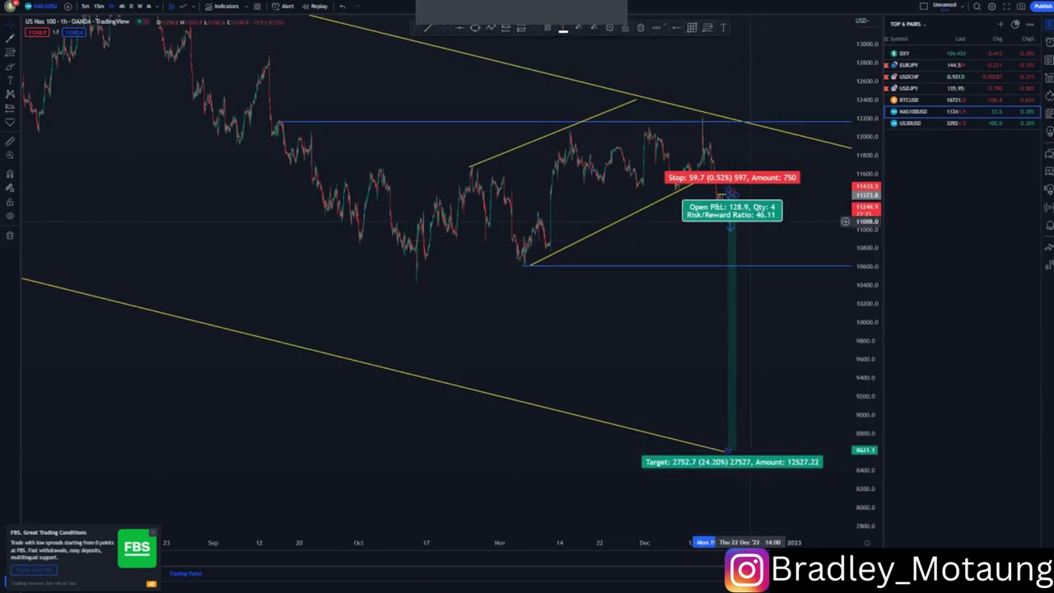
drag(736, 194, 762, 194)
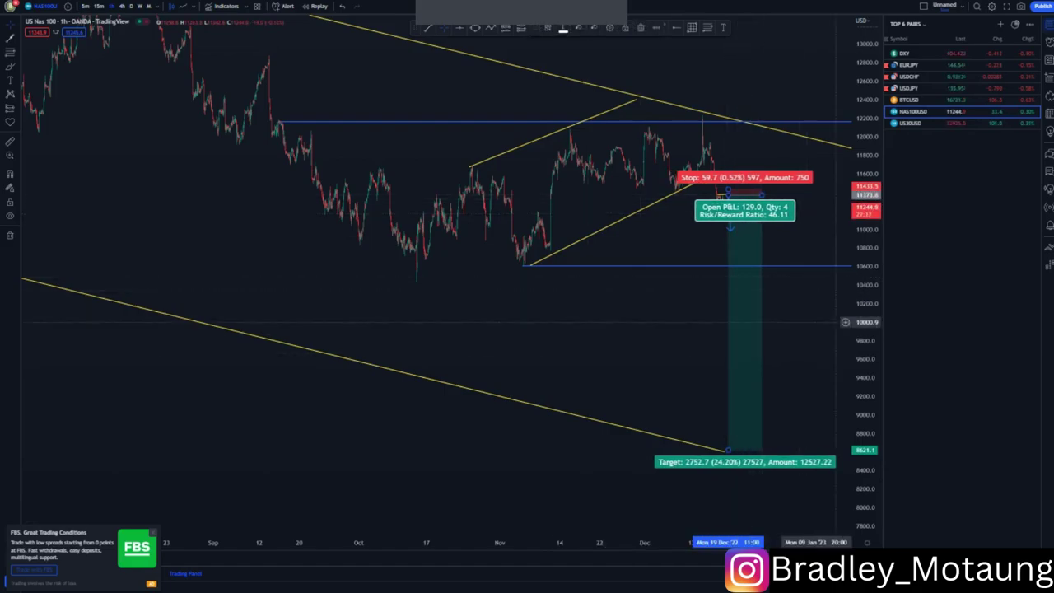
drag(865, 329, 865, 308)
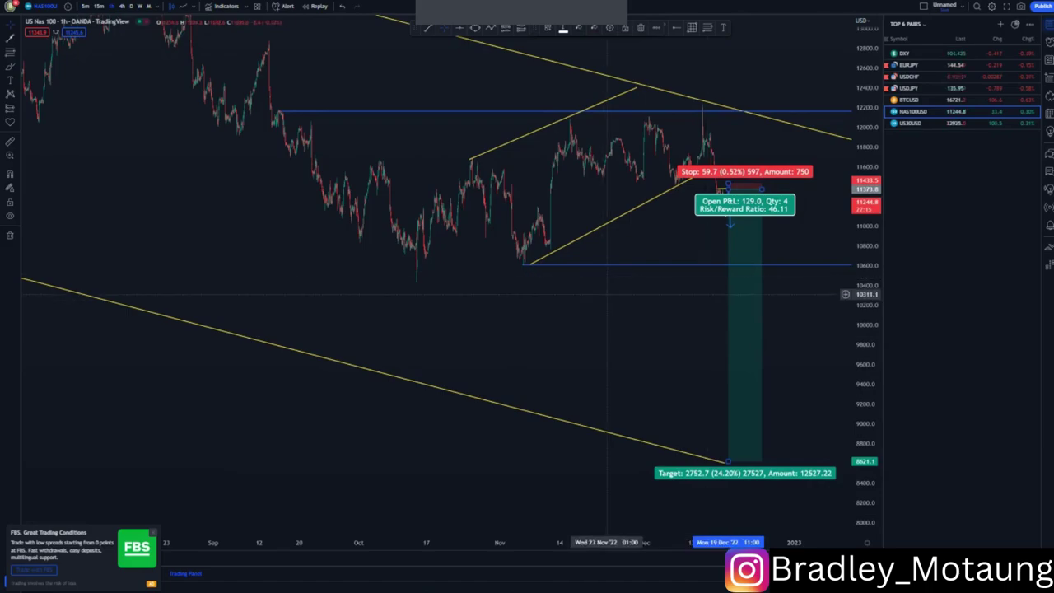
click(606, 294)
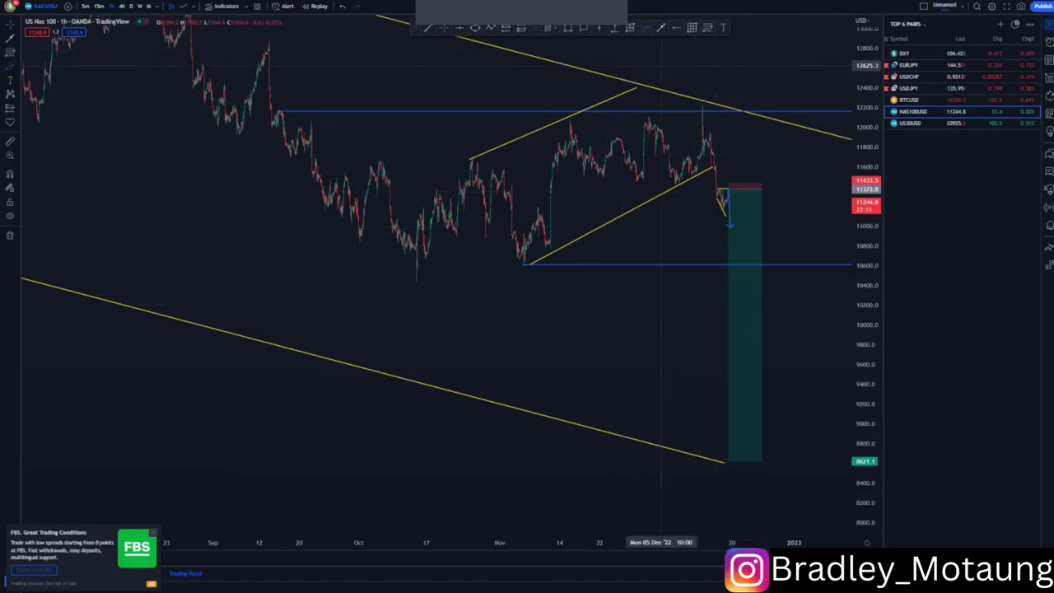
- Brush a projected fall to the ray near 10600, a circled sideways zigzag there, a rise to about 11100 and a vertical drop
drag(723, 198, 730, 230)
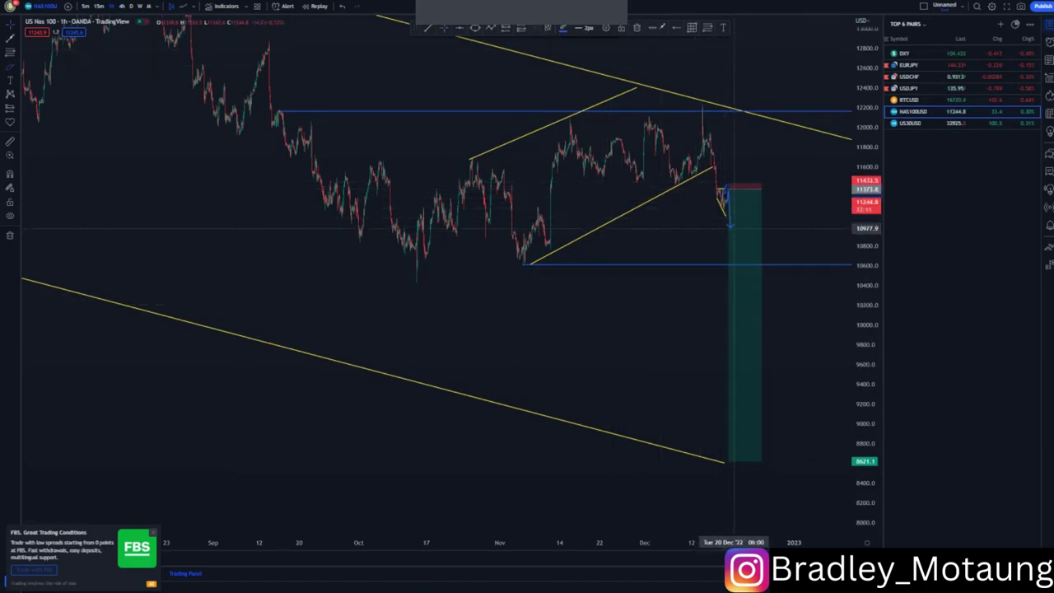
drag(730, 192, 741, 268)
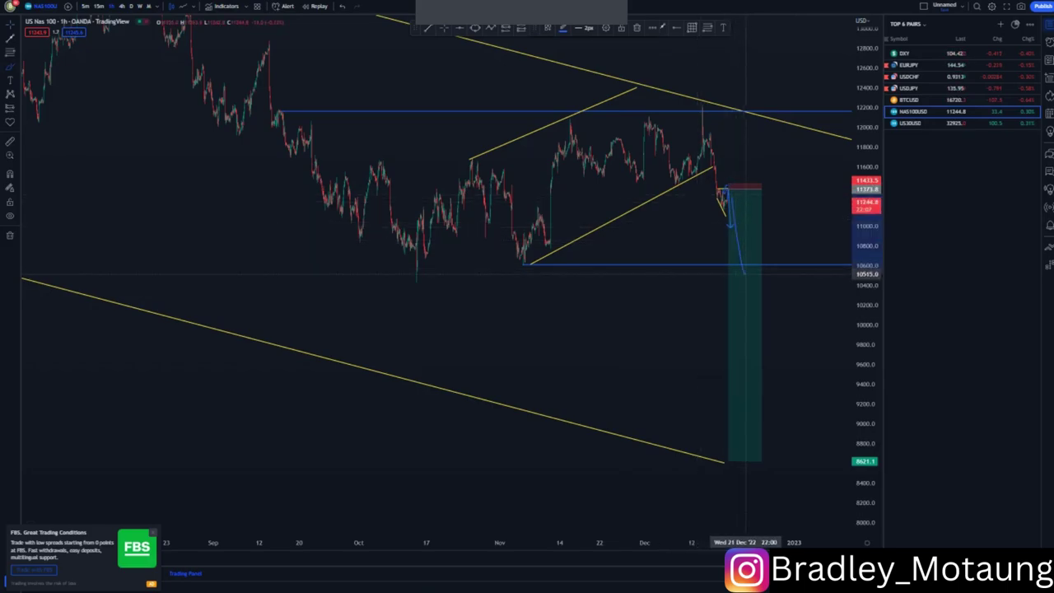
mouse_move(746, 271)
mouse_down()
mouse_move(802, 265)
mouse_move(811, 253)
mouse_move(749, 255)
mouse_move(783, 281)
mouse_move(824, 215)
mouse_move(825, 311)
mouse_up()
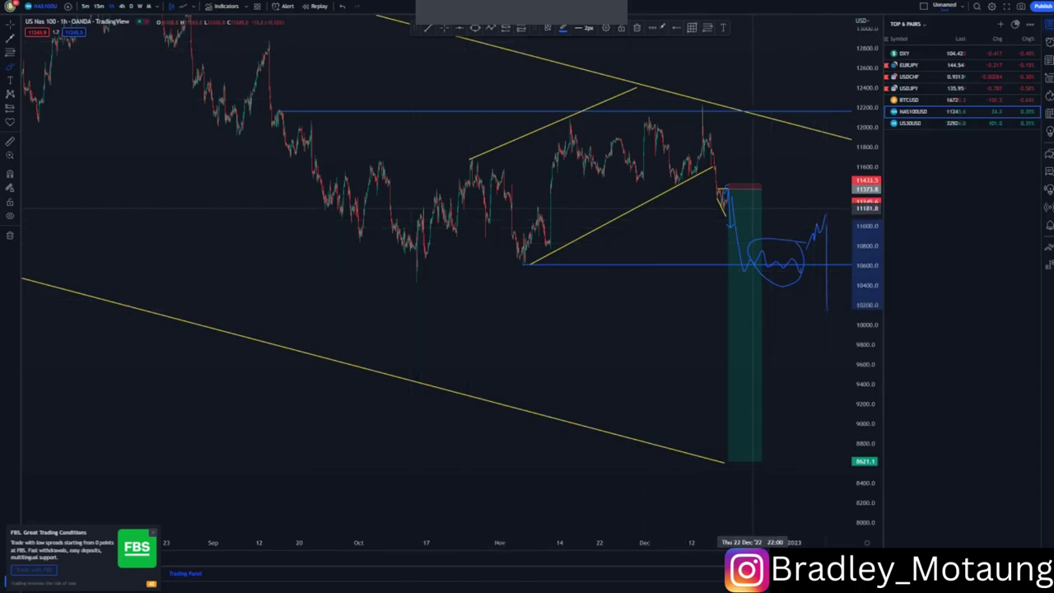
- Circle three zones along the short position with the brush, around 11000, 10100 and 9300
drag(745, 196, 735, 252)
mouse_move(767, 303)
mouse_down()
mouse_move(718, 317)
mouse_move(770, 303)
mouse_up()
drag(745, 386, 741, 388)
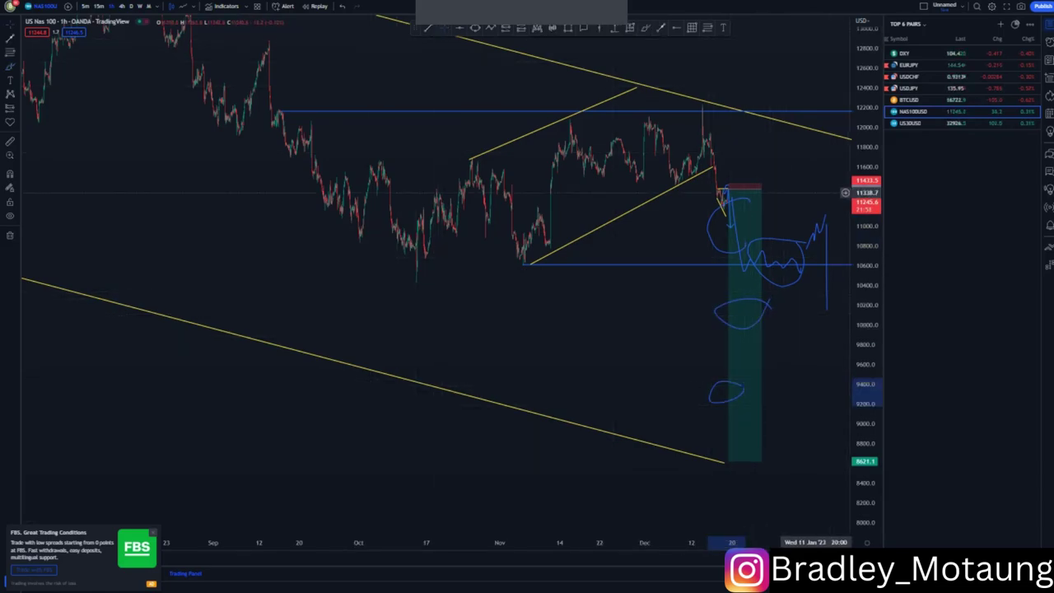
drag(866, 196, 866, 277)
click(570, 349)
drag(570, 349, 449, 318)
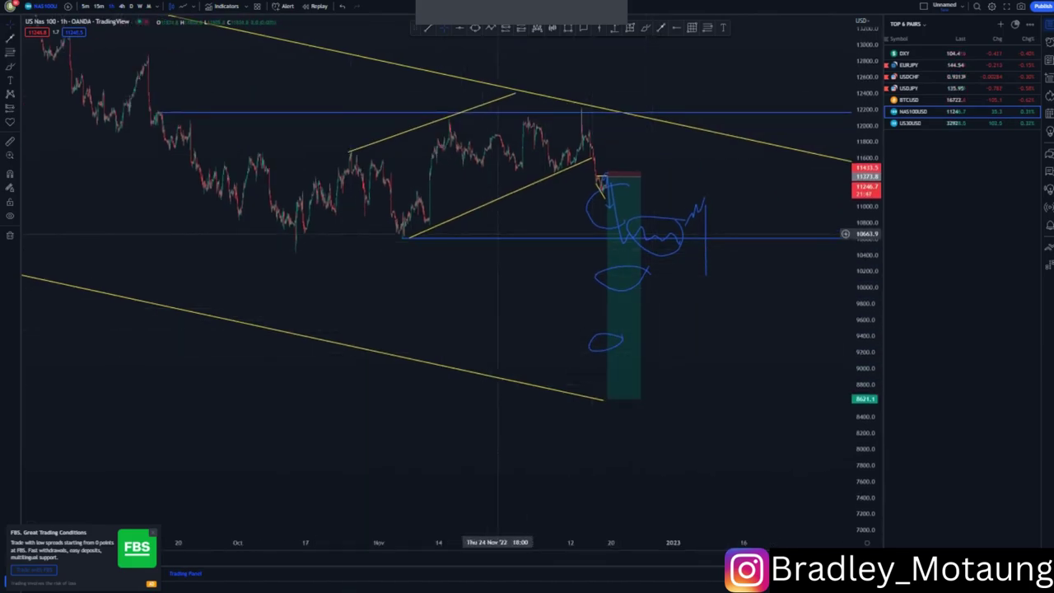
- Switch to the US30USD 1-hour chart and frame the mid-December fall with its existing short positions
click(910, 123)
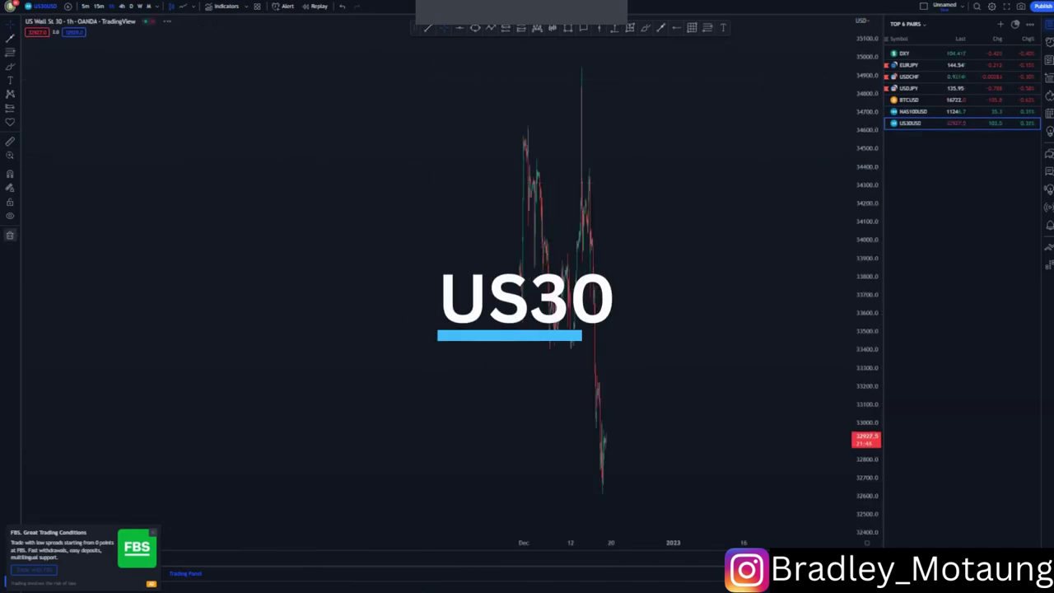
click(11, 236)
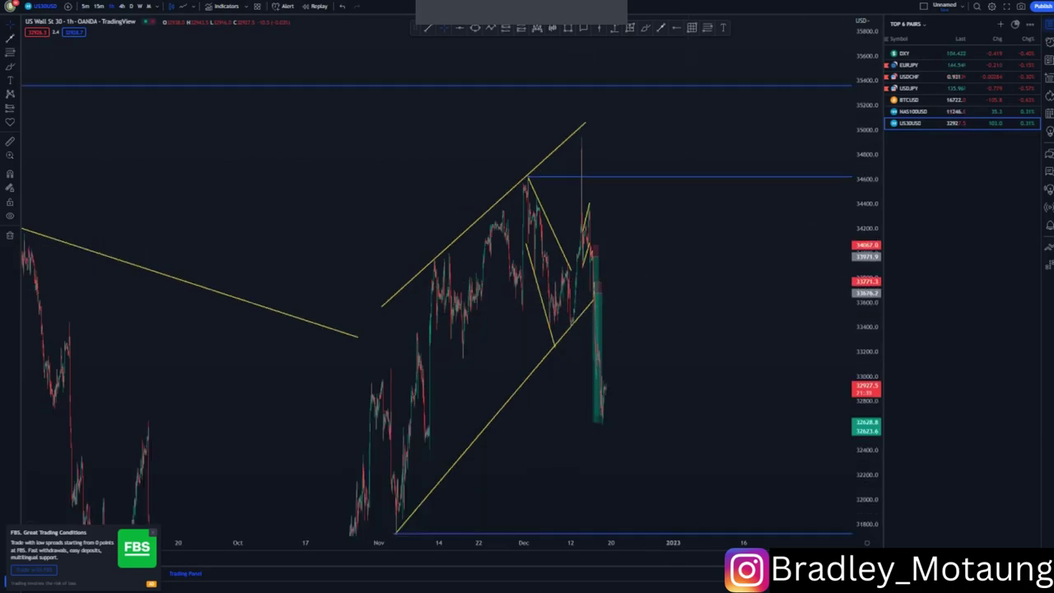
scroll(461, 247, up, 5)
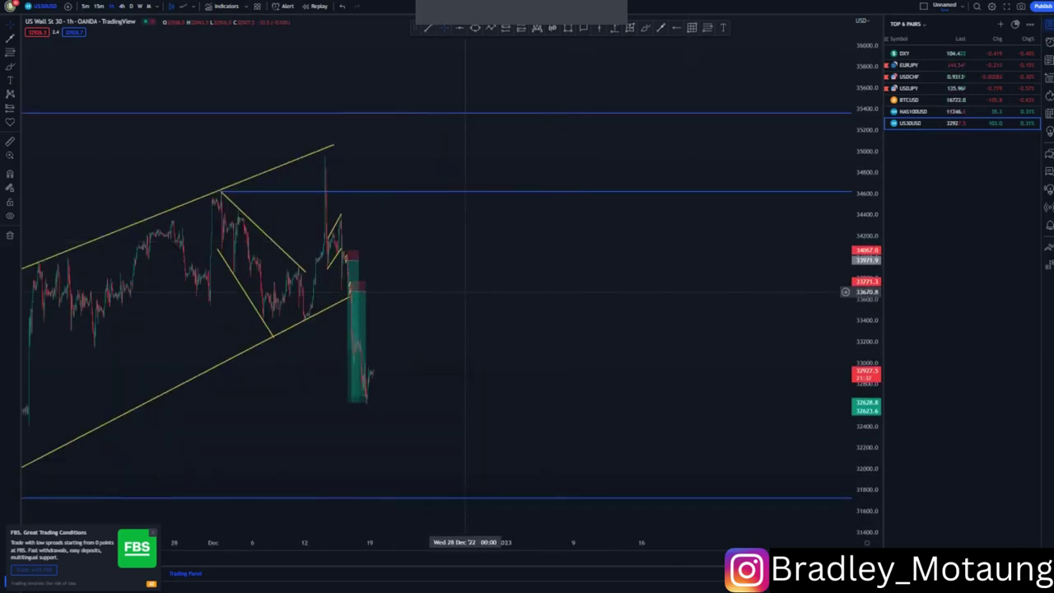
scroll(664, 289, up, 5)
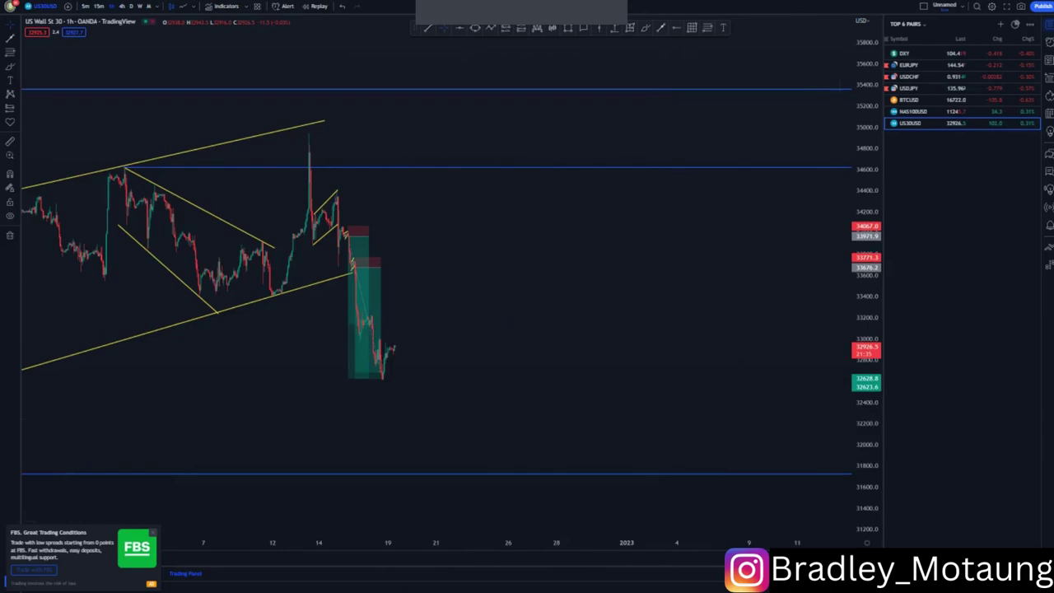
scroll(544, 365, up, 5)
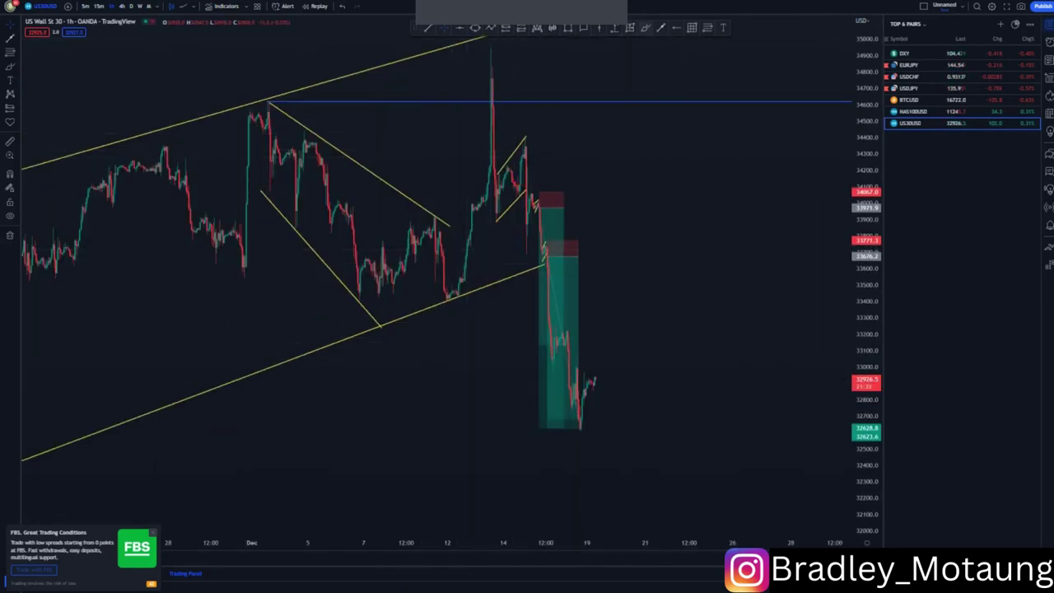
- Circle the small rising channel after the mid-December spike with the brush and delete the circle
mouse_move(519, 132)
mouse_down()
mouse_move(494, 219)
mouse_move(536, 142)
mouse_up()
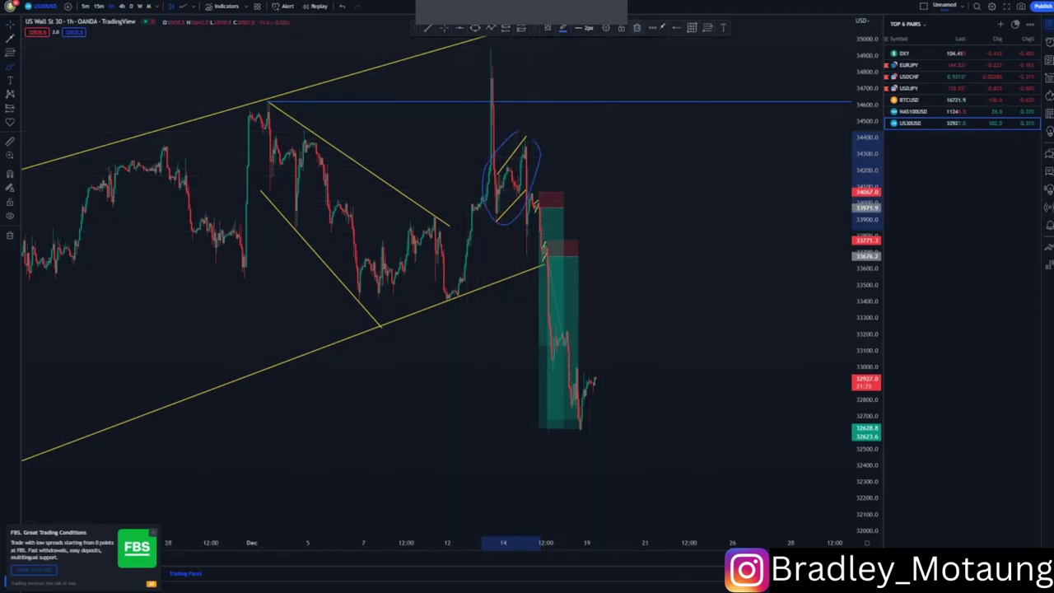
key(Delete)
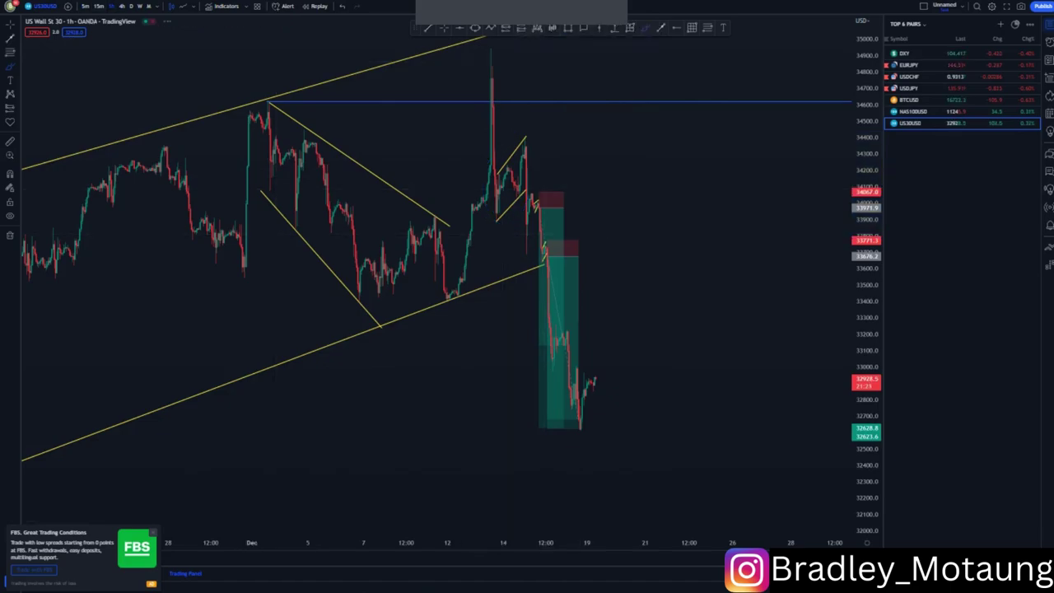
- On the 15-minute US30USD chart, circle the two small flags at the short positions' entries with the brush
click(99, 7)
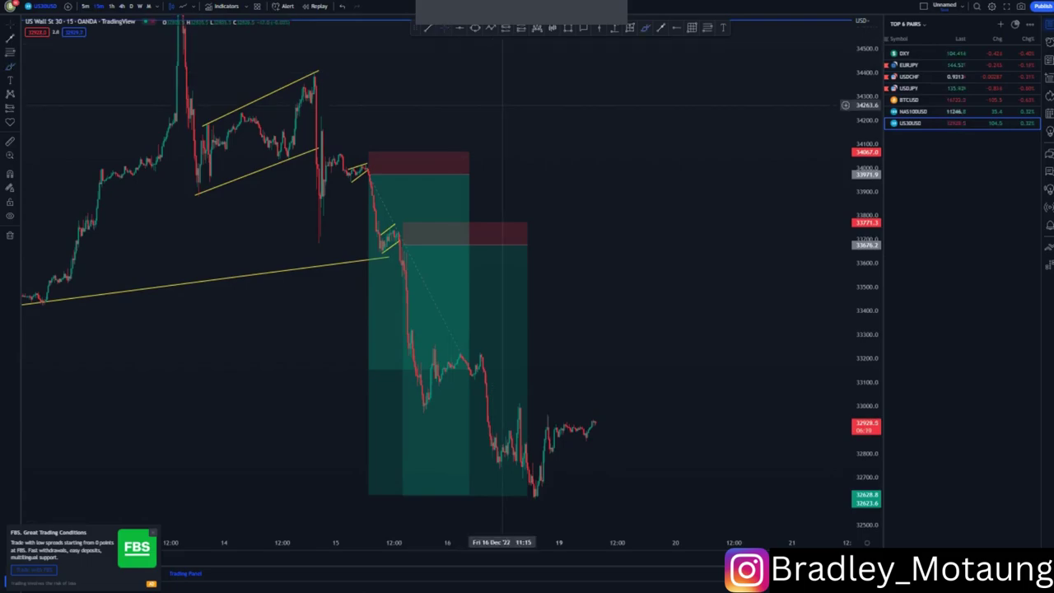
drag(612, 127, 634, 140)
click(646, 29)
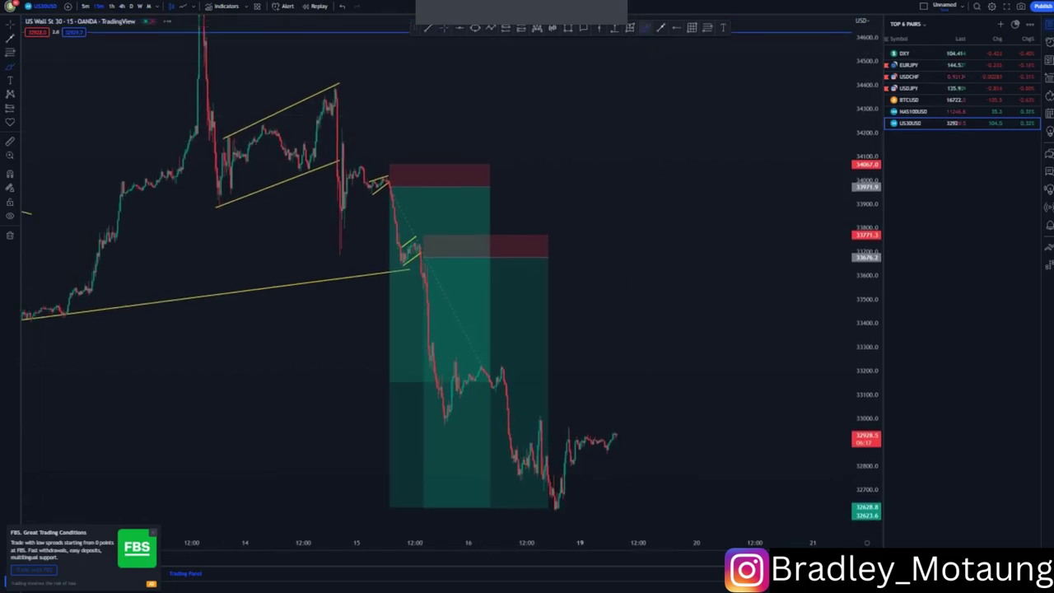
mouse_move(359, 164)
mouse_down()
mouse_move(367, 188)
mouse_move(384, 175)
mouse_move(375, 193)
mouse_move(387, 175)
mouse_up()
mouse_move(403, 236)
mouse_down()
mouse_move(417, 249)
mouse_move(401, 237)
mouse_up()
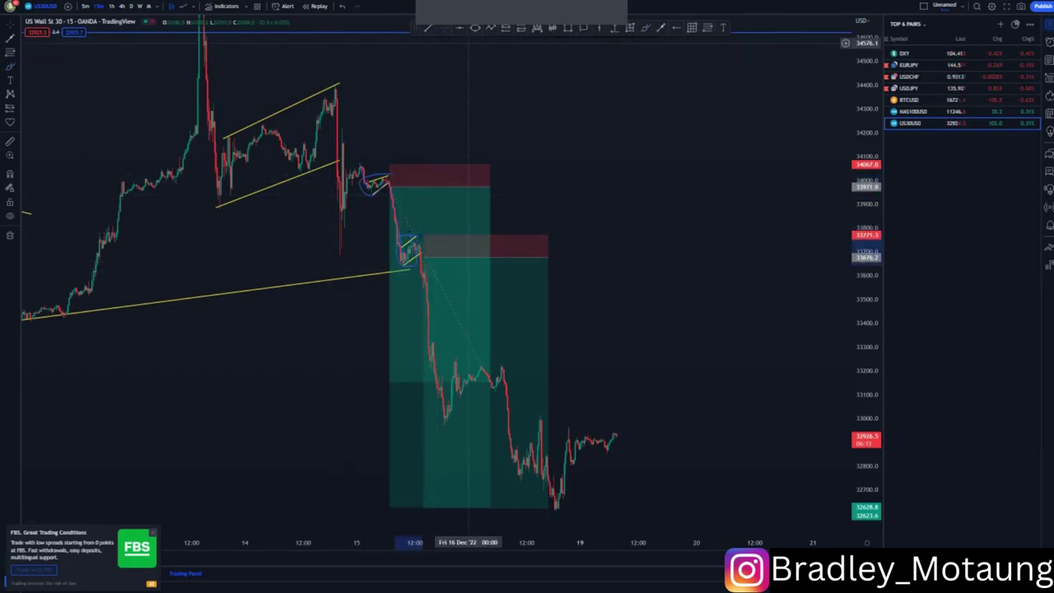
- Inspect the stop, target and risk/reward figures of the two existing US30USD short positions
click(461, 195)
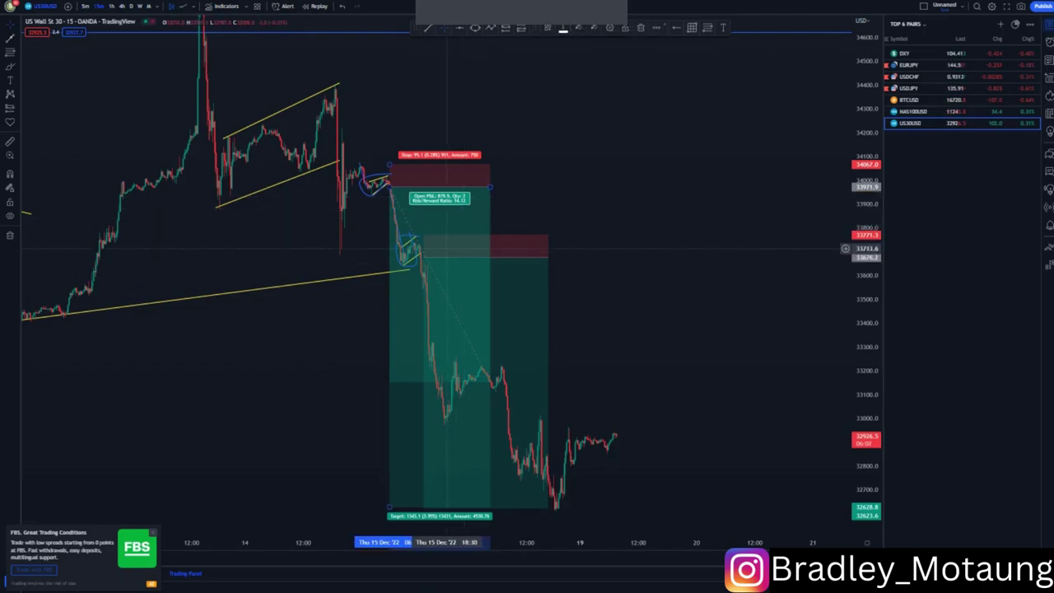
click(513, 292)
click(523, 294)
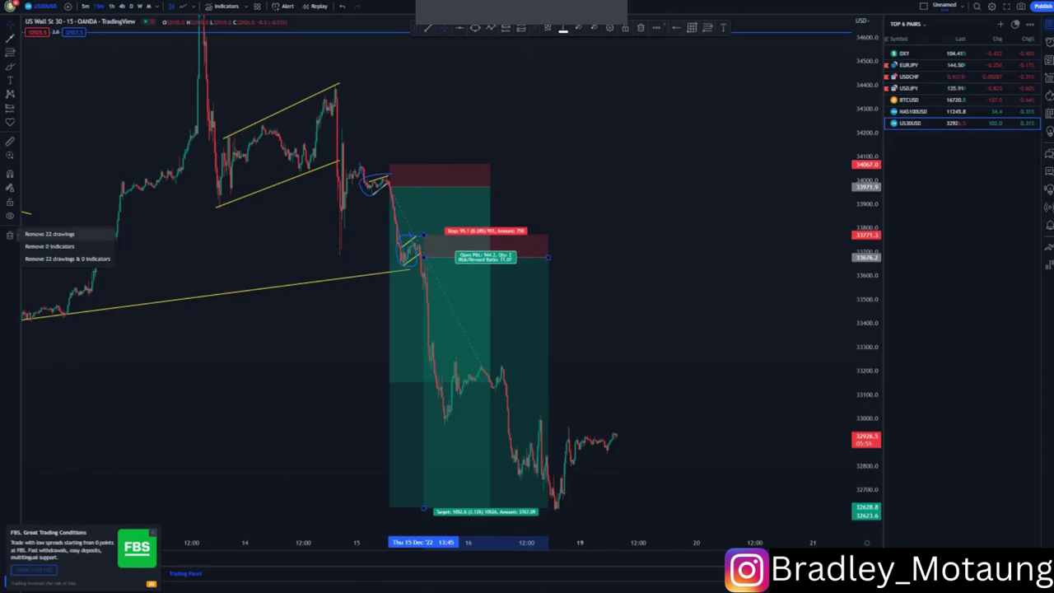
- Remove all drawings from the US30USD chart and switch to the daily timeframe with a reset view showing 2021 and 2022
click(50, 234)
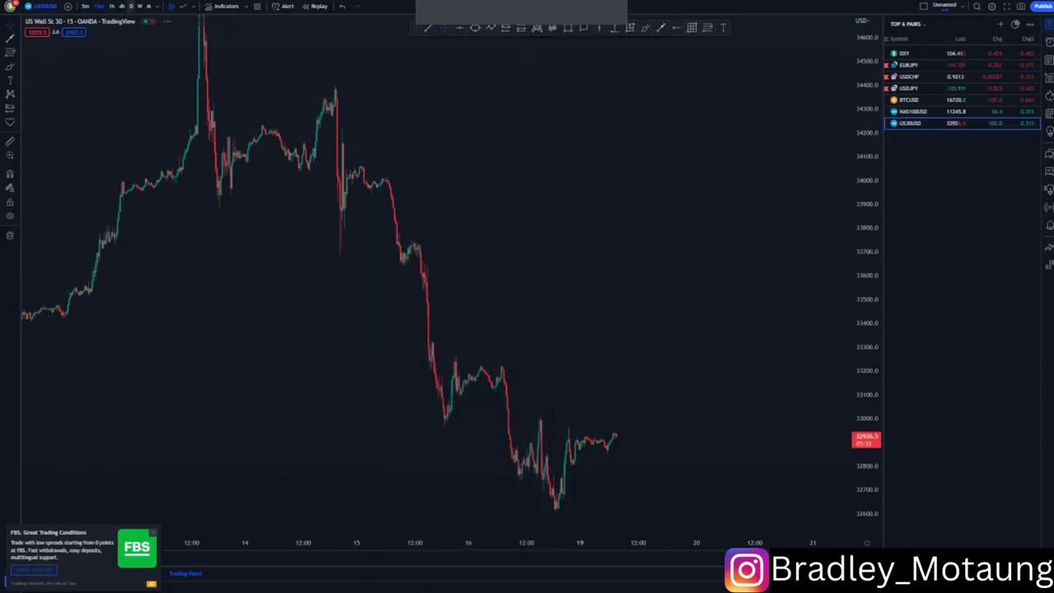
click(130, 6)
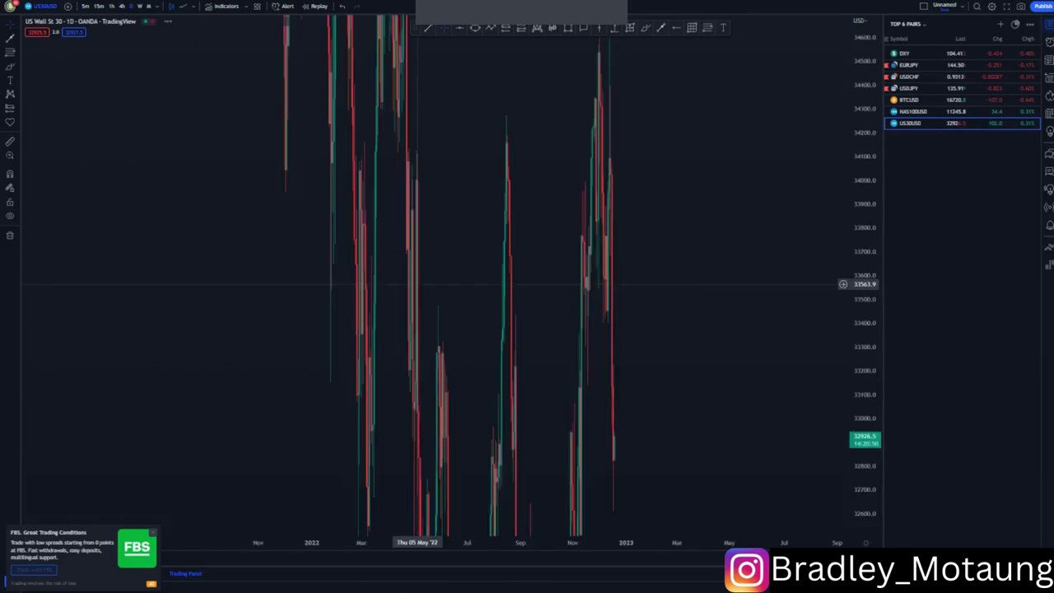
right_click(700, 167)
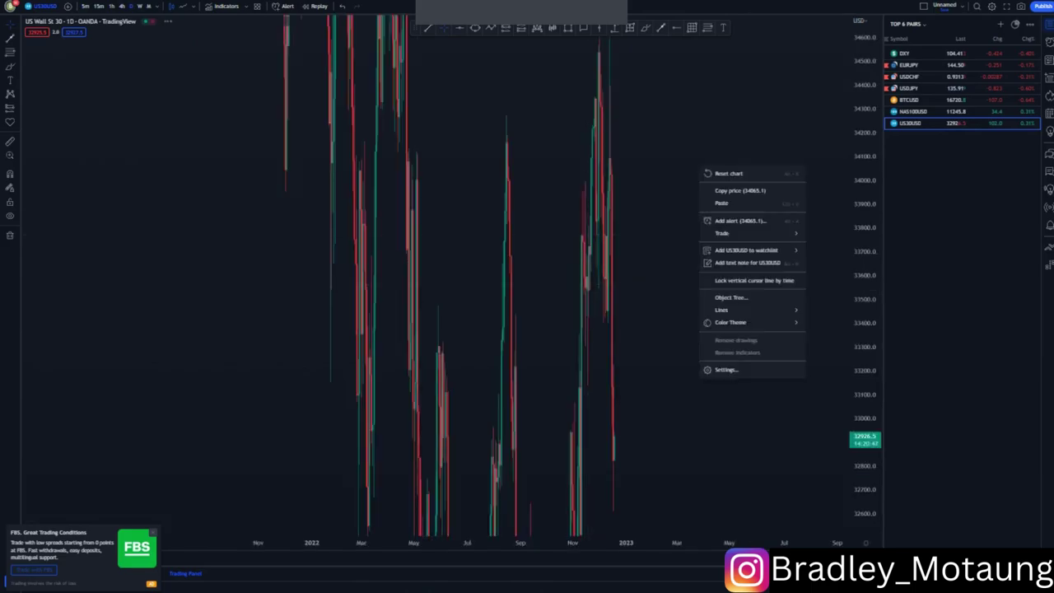
click(729, 173)
scroll(764, 299, up, 5)
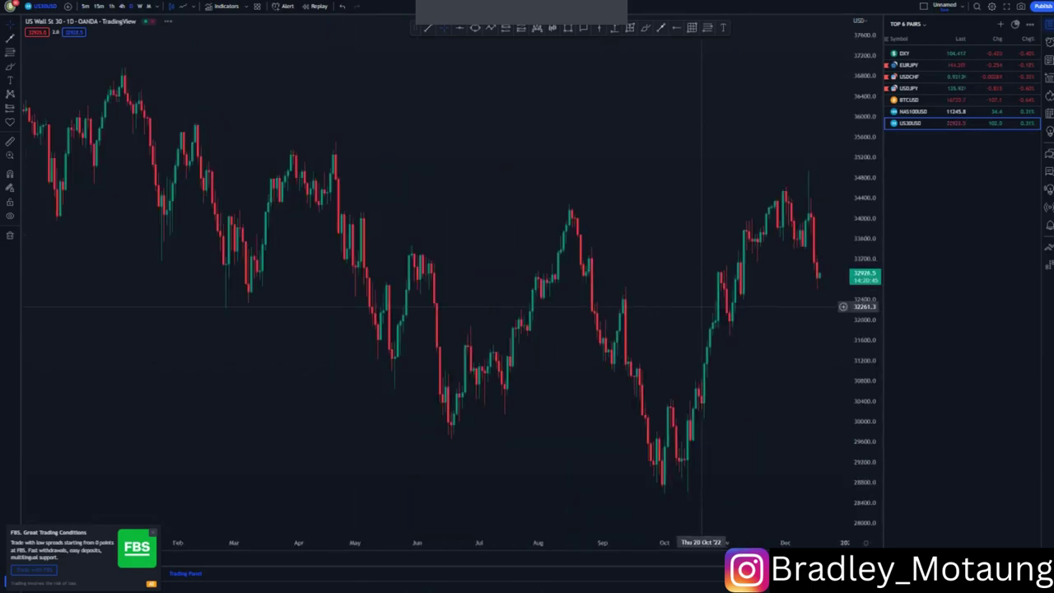
scroll(661, 205, down, 2)
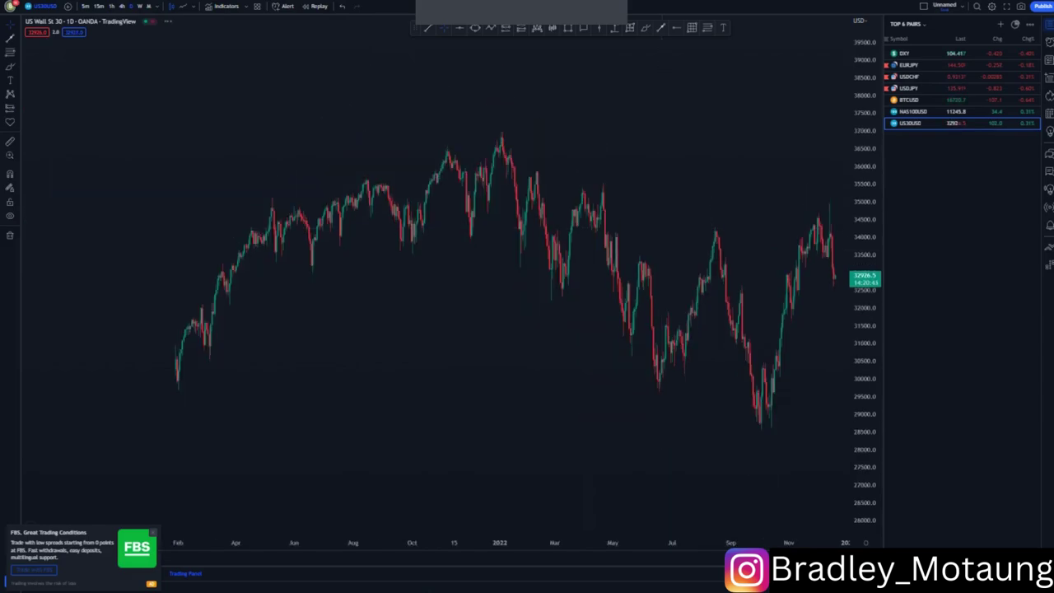
drag(510, 346, 424, 321)
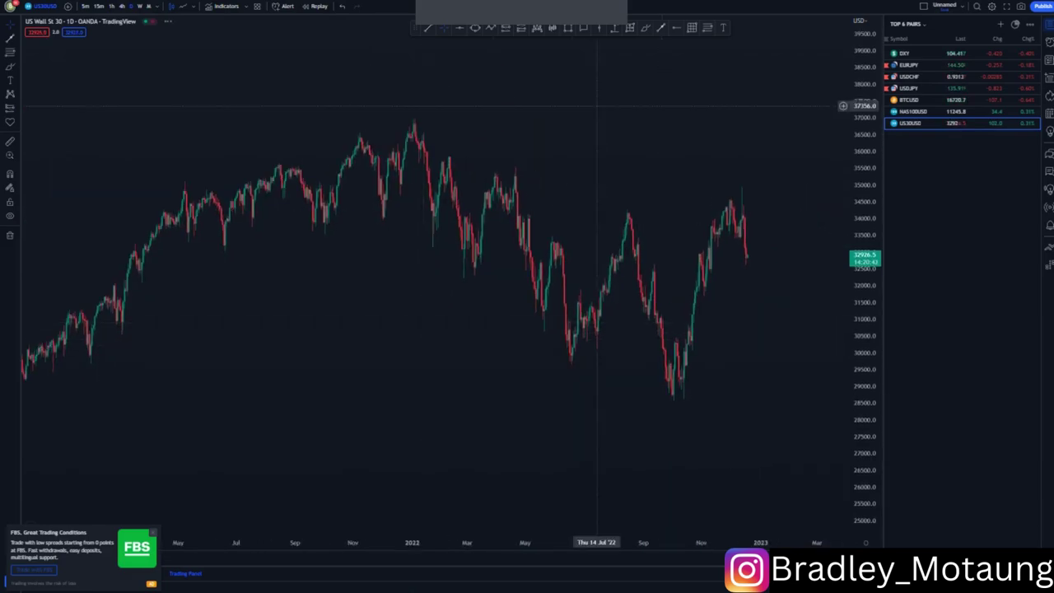
- Add horizontal rays at 34215.3 from the mid-August 2022 high and at 35485.5 from the April 2022 high
click(628, 211)
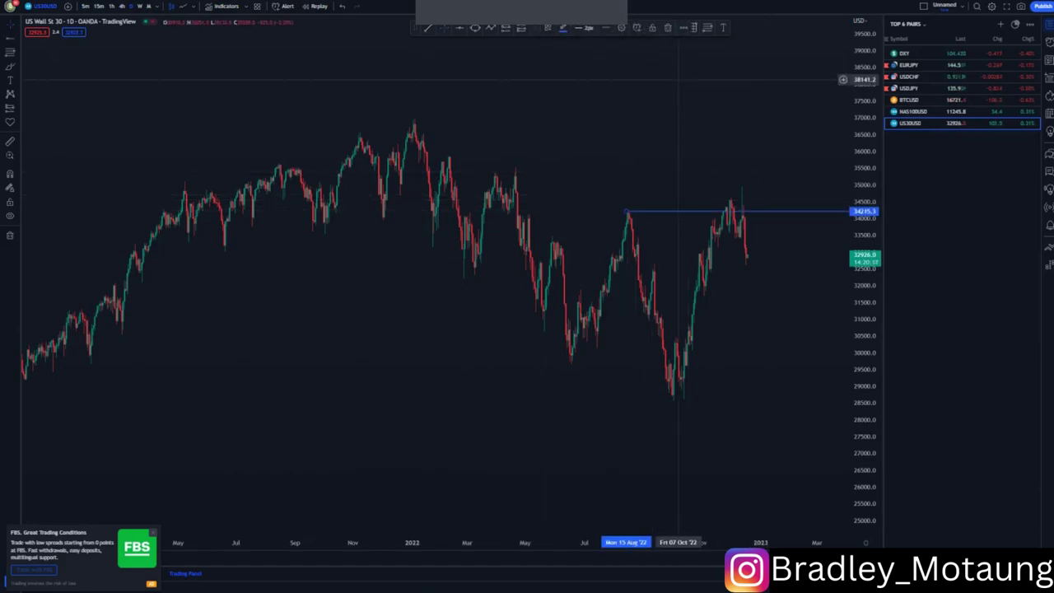
click(516, 169)
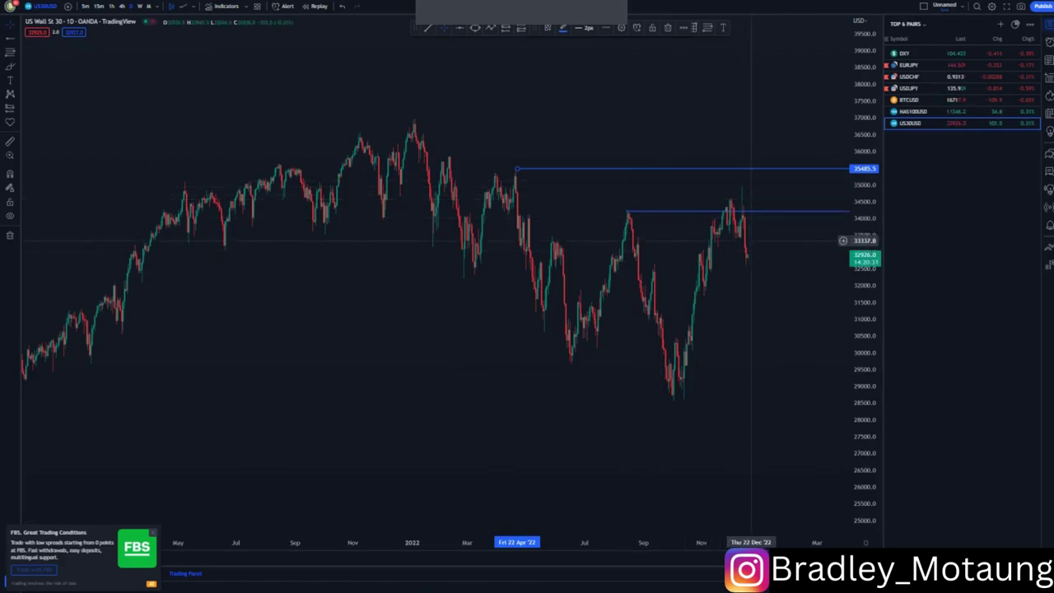
click(596, 128)
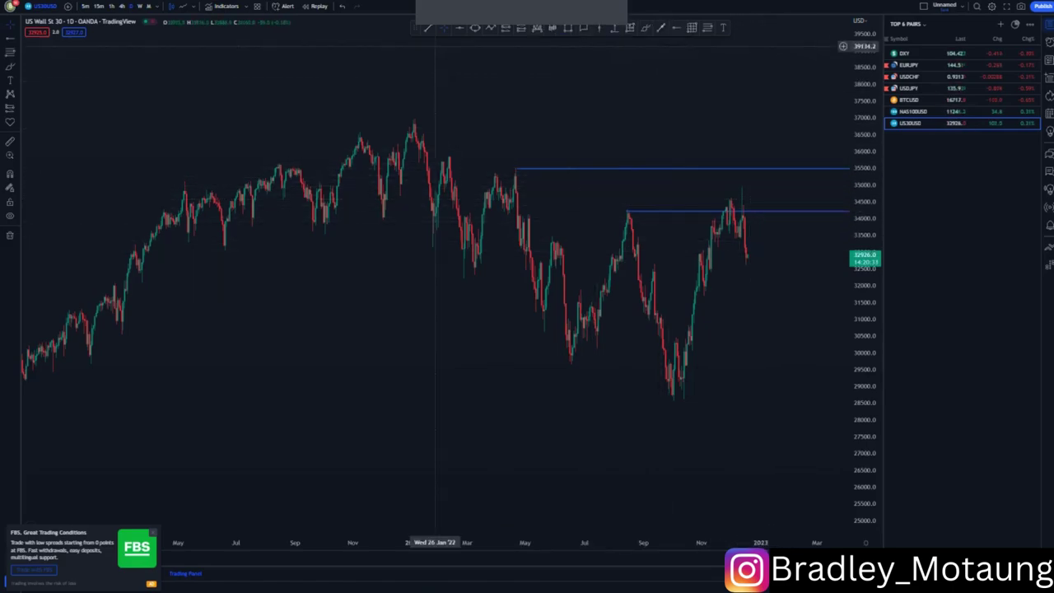
- Draw a descending trend line from the turn-of-year high at 36963.4 through the August high to about 33199 on 1 November 2022
click(411, 120)
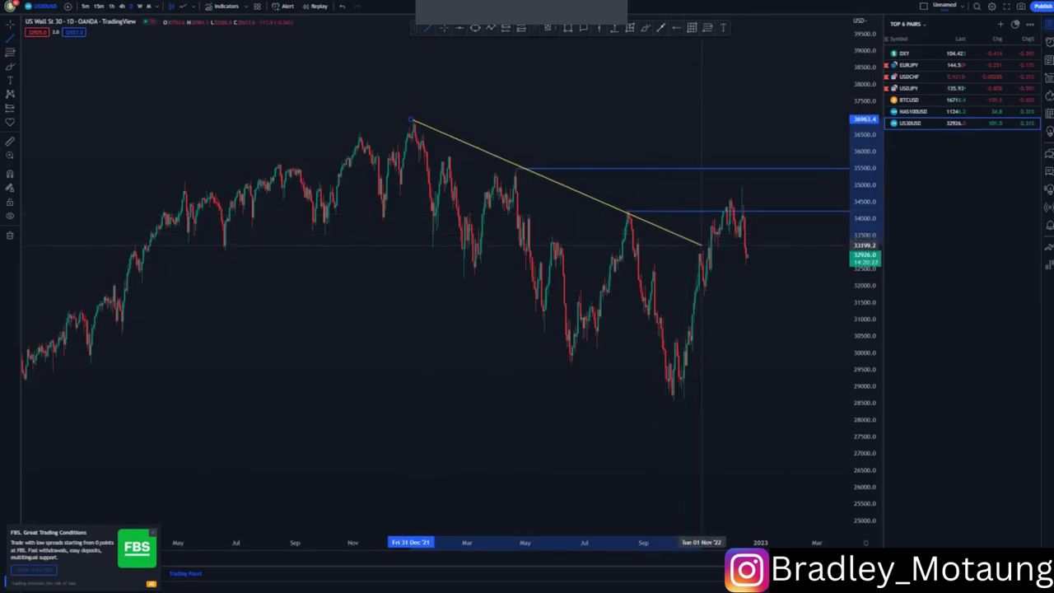
click(701, 244)
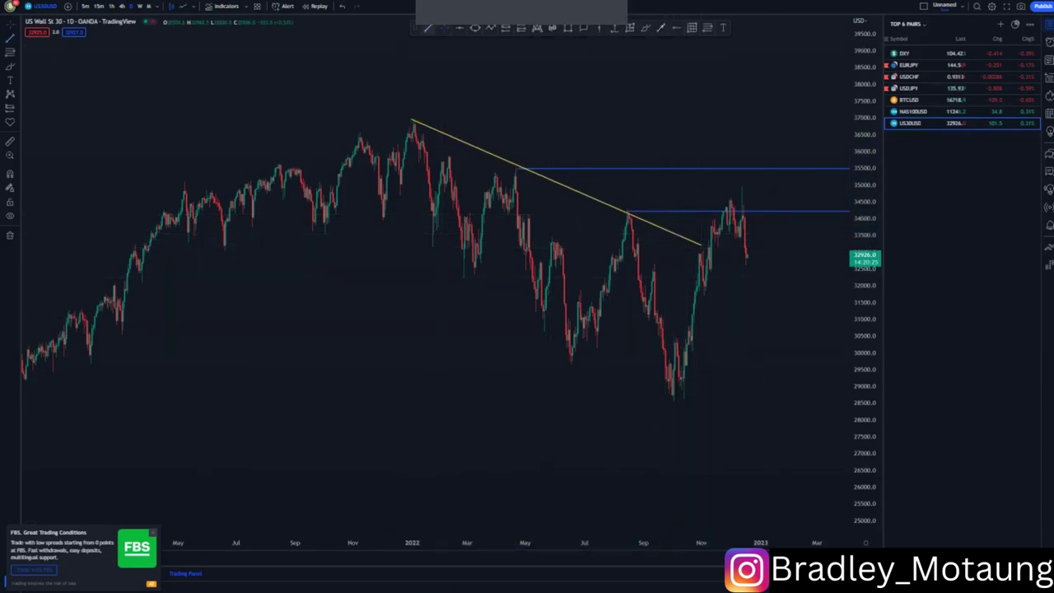
- Draw the channel's lower trend line from about 33700 in mid-September 2021, under the June 2022 low, to about 28000 in October 2022
click(313, 233)
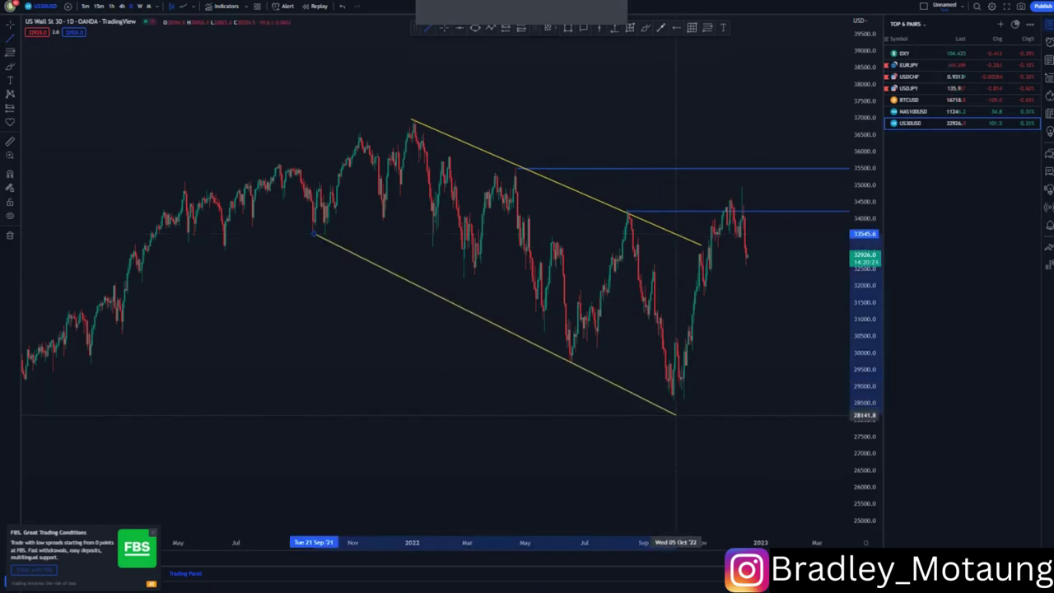
click(682, 419)
click(725, 401)
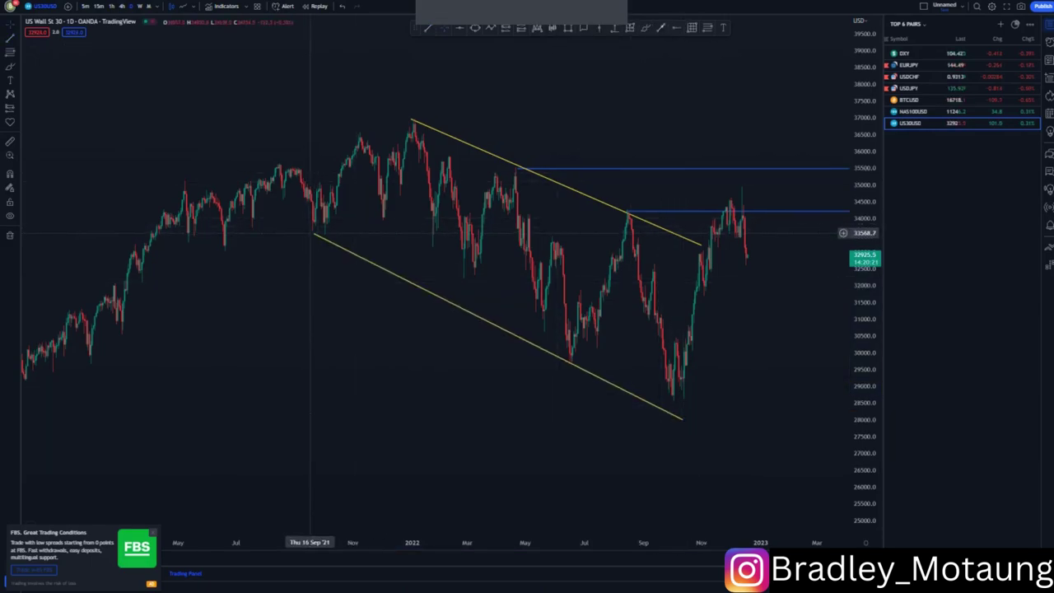
drag(313, 233, 310, 229)
click(373, 297)
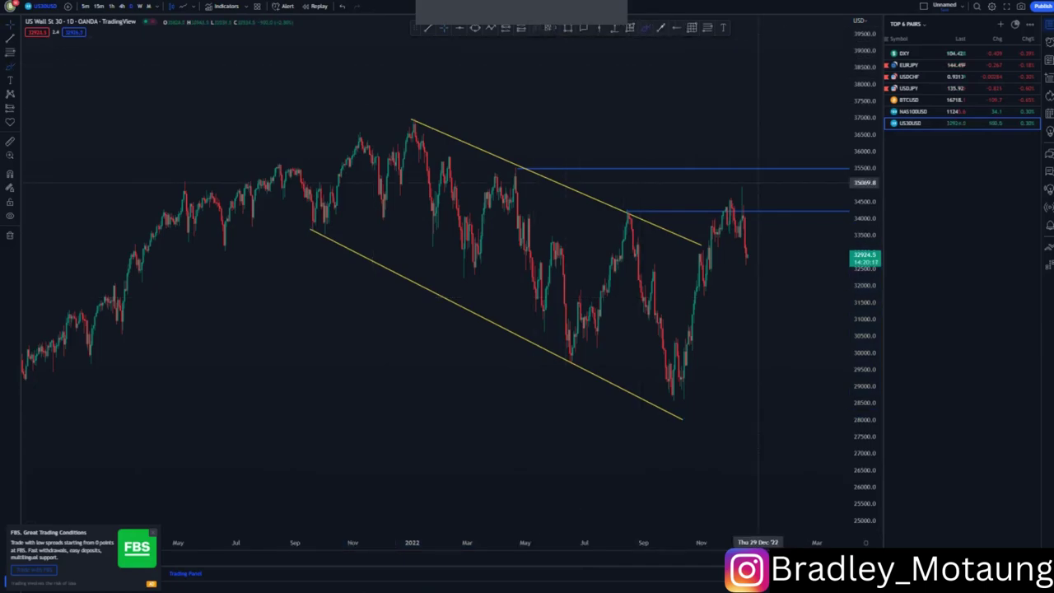
- Sketch freehand brush strokes over the October–December 2022 rally marking its rise, rising channel and breakdown, and remove all of them
drag(738, 190, 701, 244)
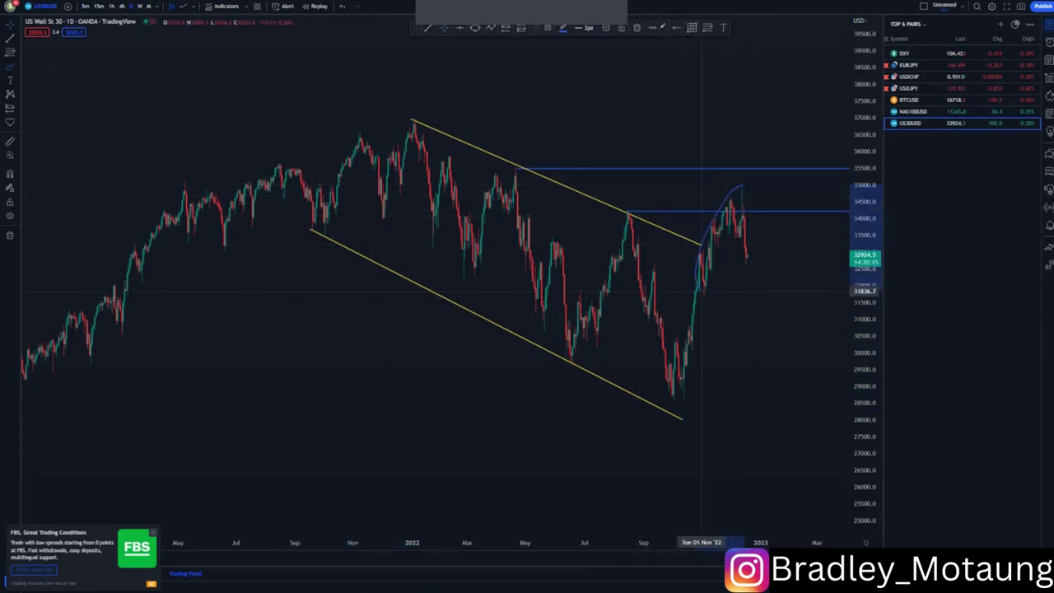
key(Delete)
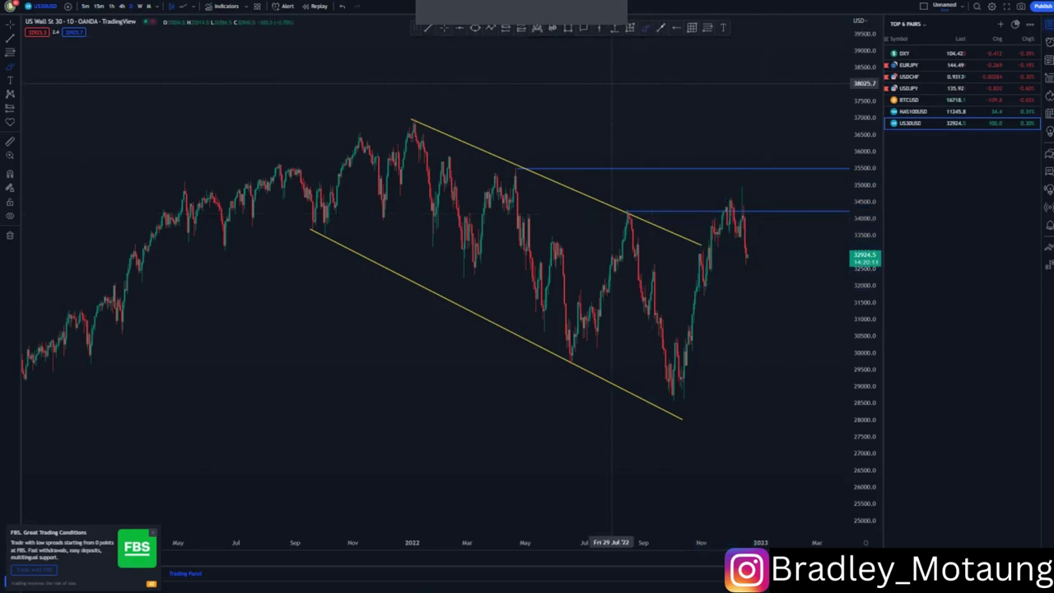
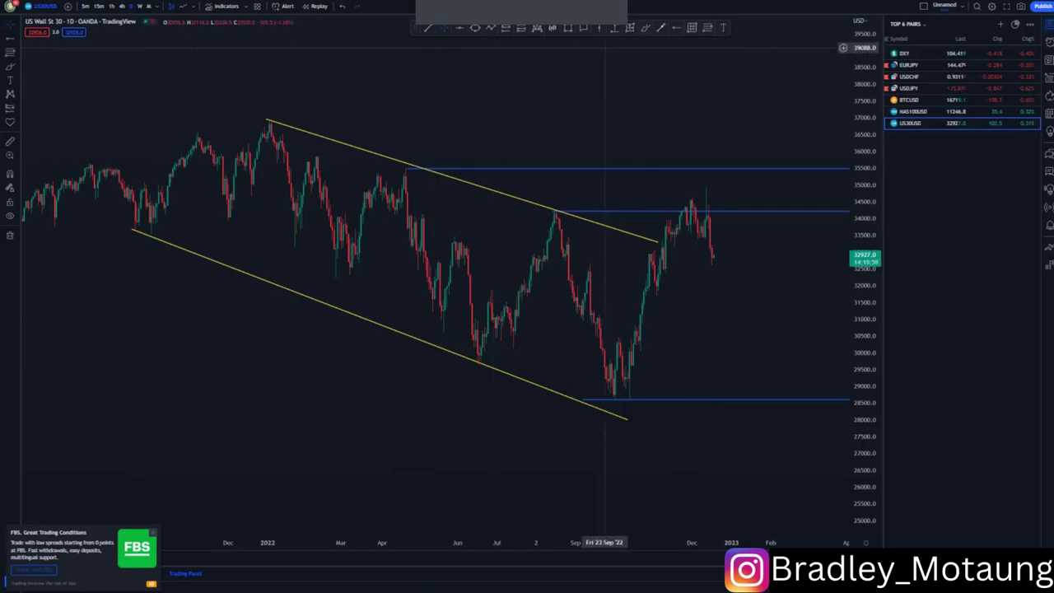
drag(660, 291, 706, 235)
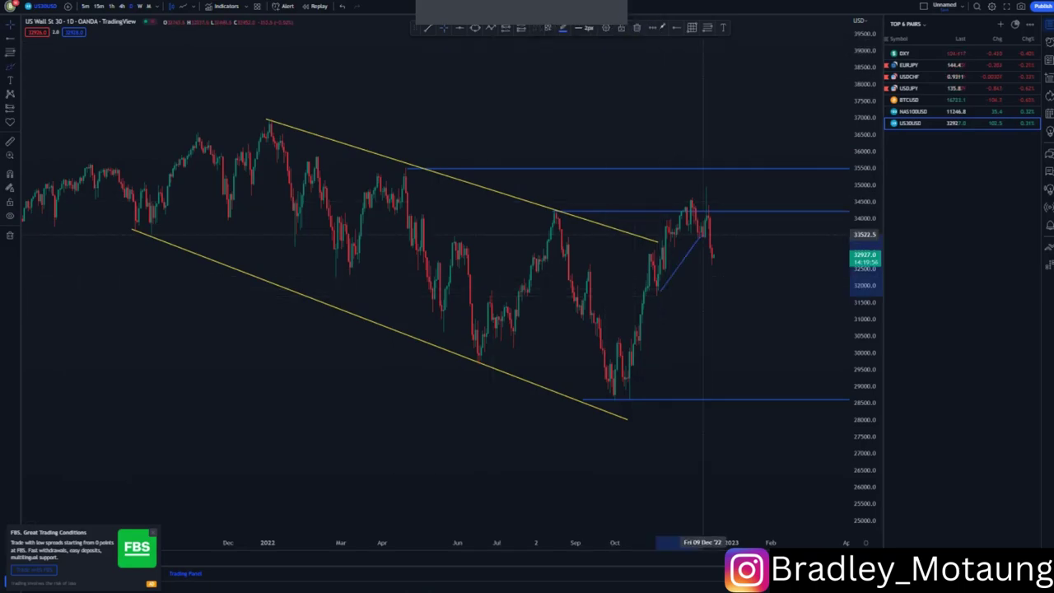
mouse_move(644, 248)
mouse_down()
mouse_move(695, 191)
mouse_move(719, 273)
mouse_up()
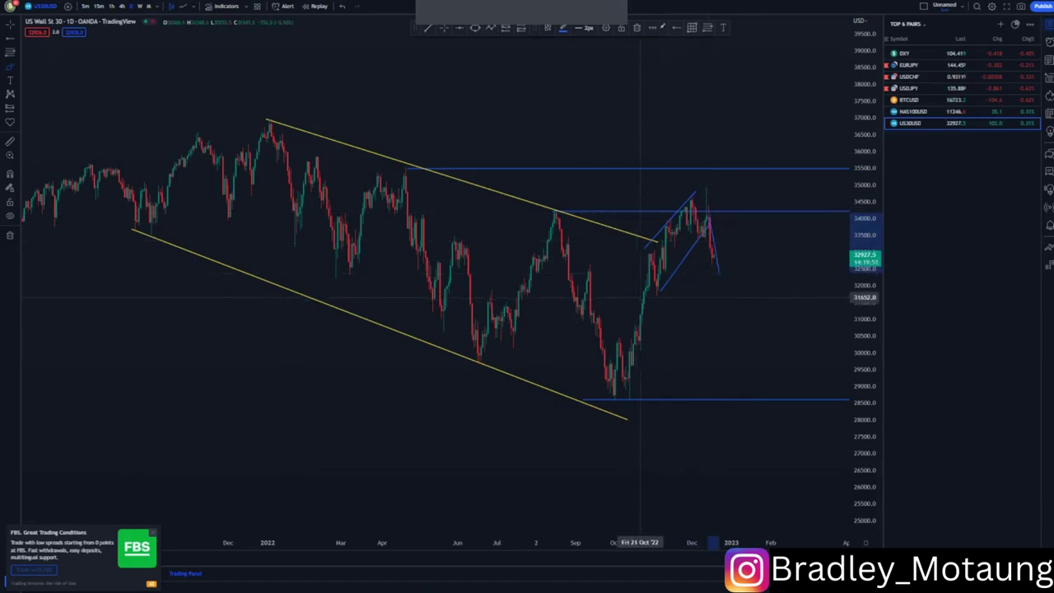
drag(645, 295, 705, 298)
mouse_move(729, 384)
mouse_down()
mouse_move(708, 405)
mouse_move(694, 387)
mouse_move(725, 386)
mouse_up()
key(ctrl+z)
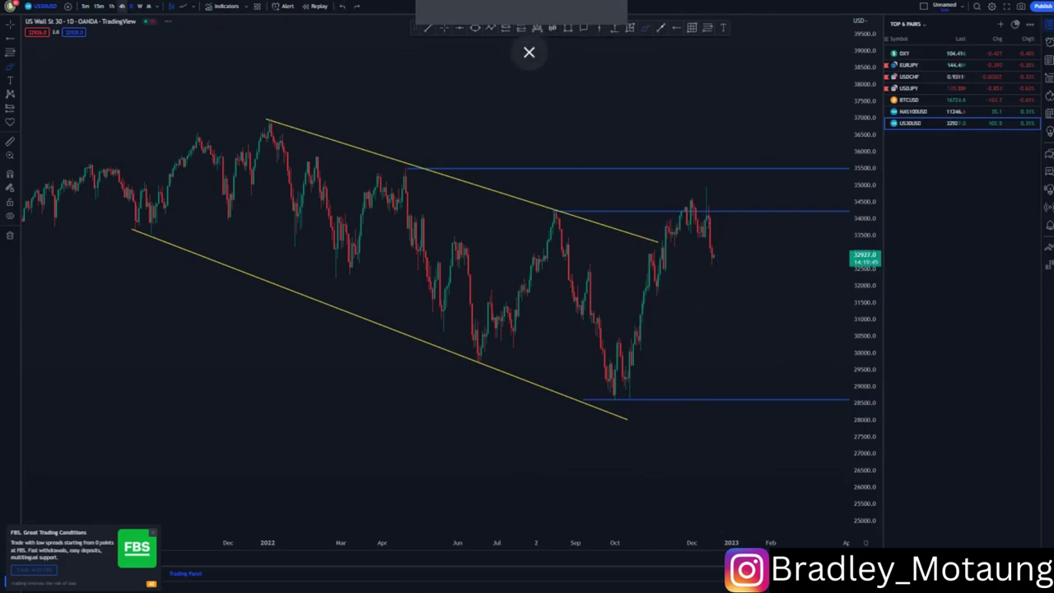
- Switch to the 4-hour timeframe and draw a rising trend line from the 3 November 2022 low to about 33650 on 15 December
click(122, 6)
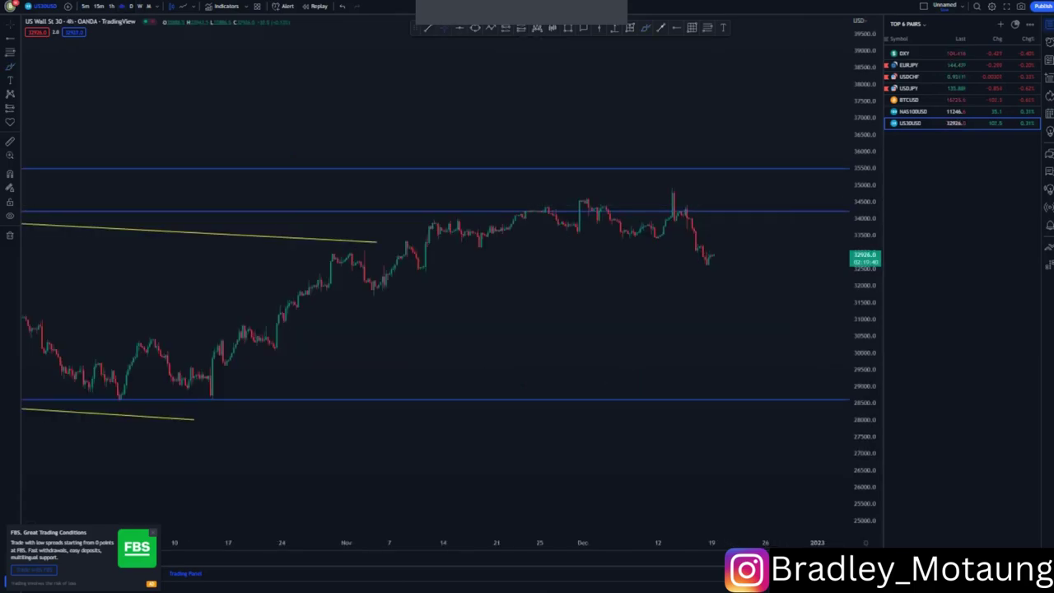
drag(864, 208, 865, 107)
scroll(482, 263, down, 3)
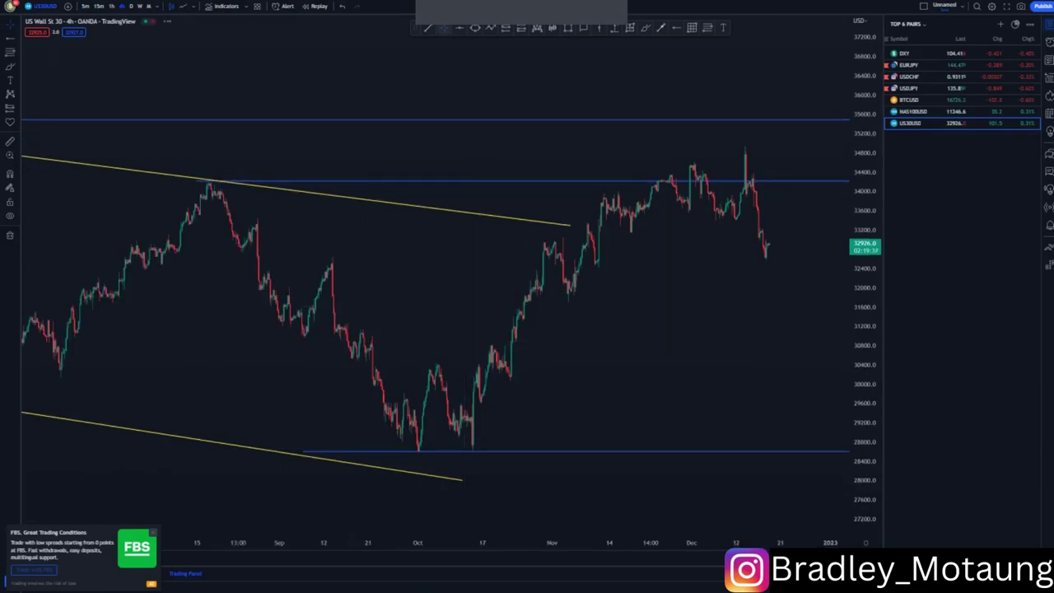
drag(746, 347, 633, 347)
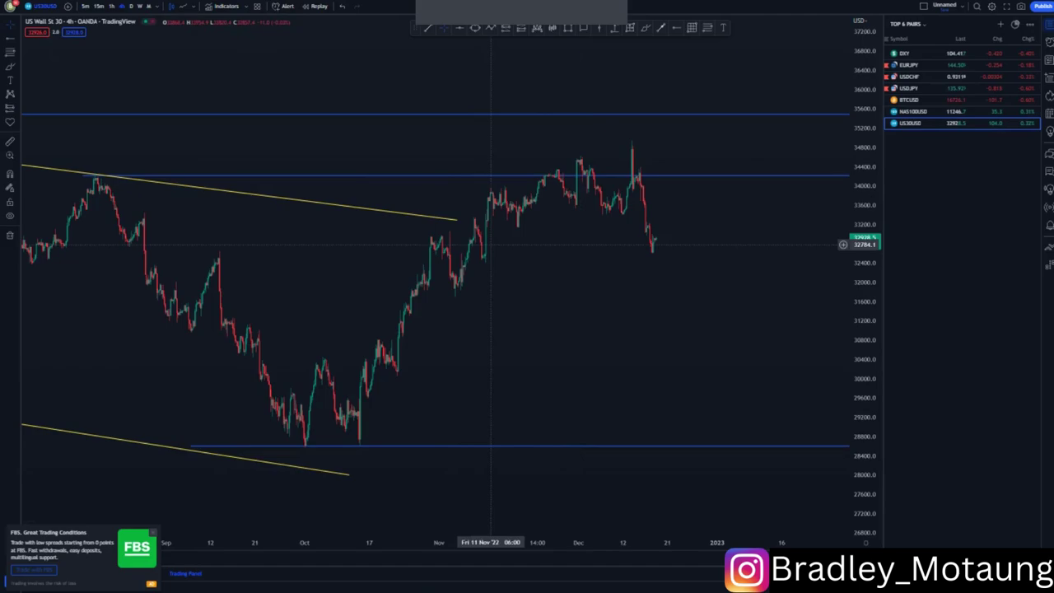
click(451, 296)
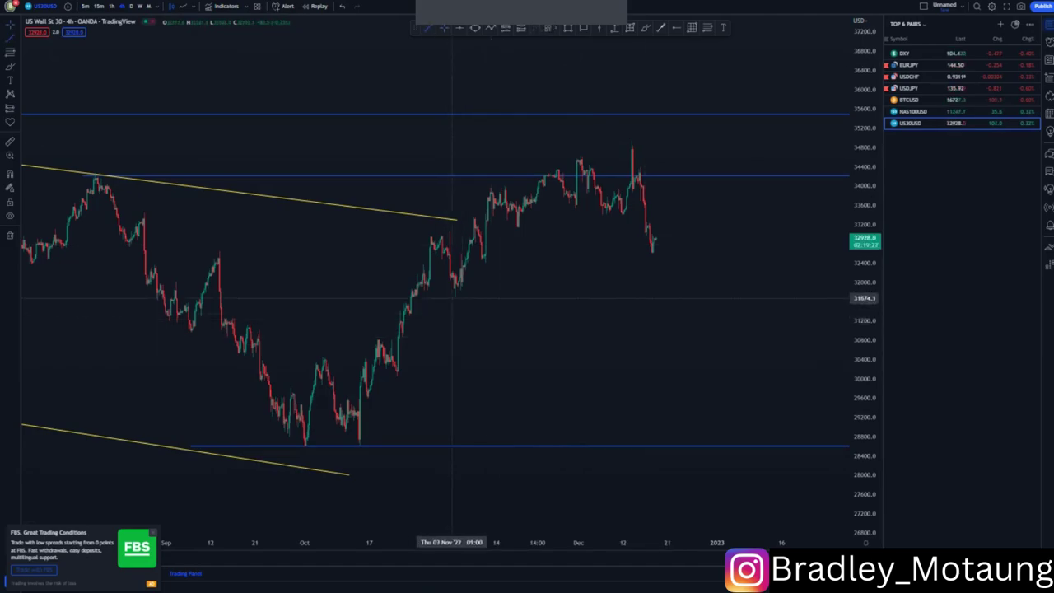
click(647, 201)
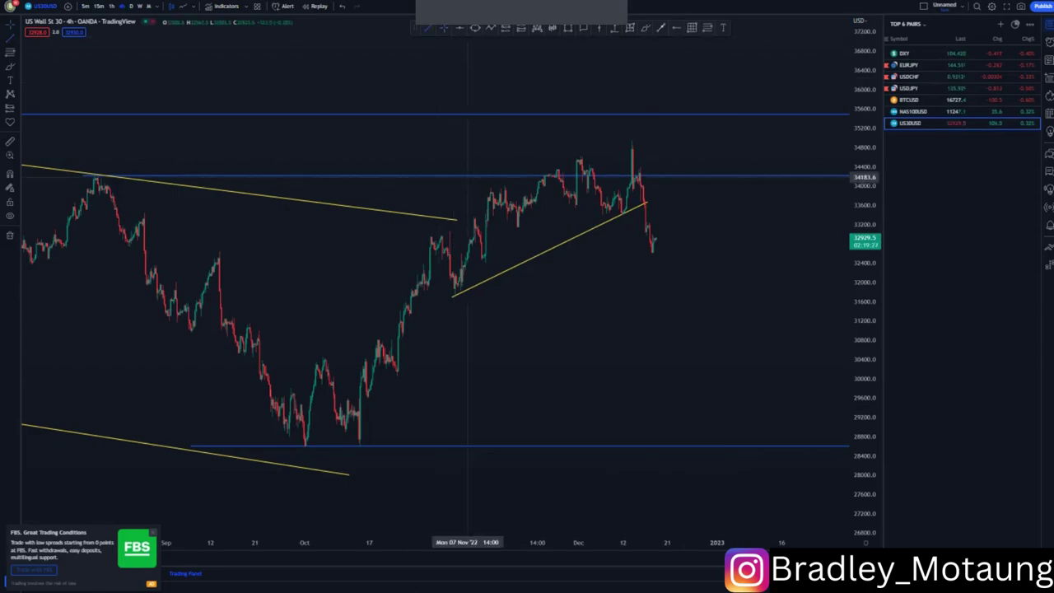
- Draw the rising channel's upper line from 33668.9 on 3 November to about 35000 in mid-December, and align the lower line's start to about 31740
click(457, 200)
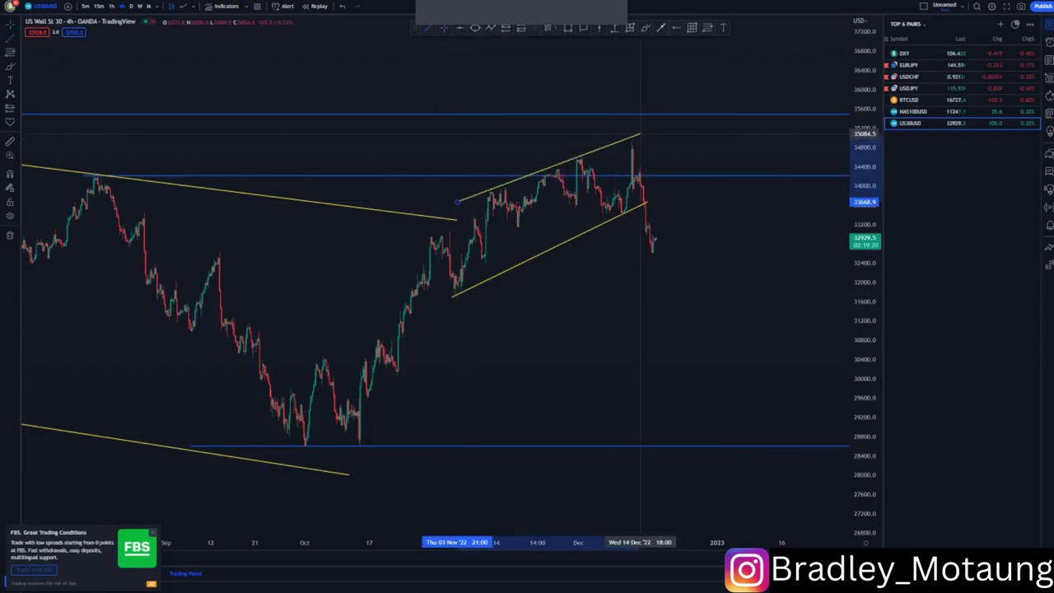
click(634, 138)
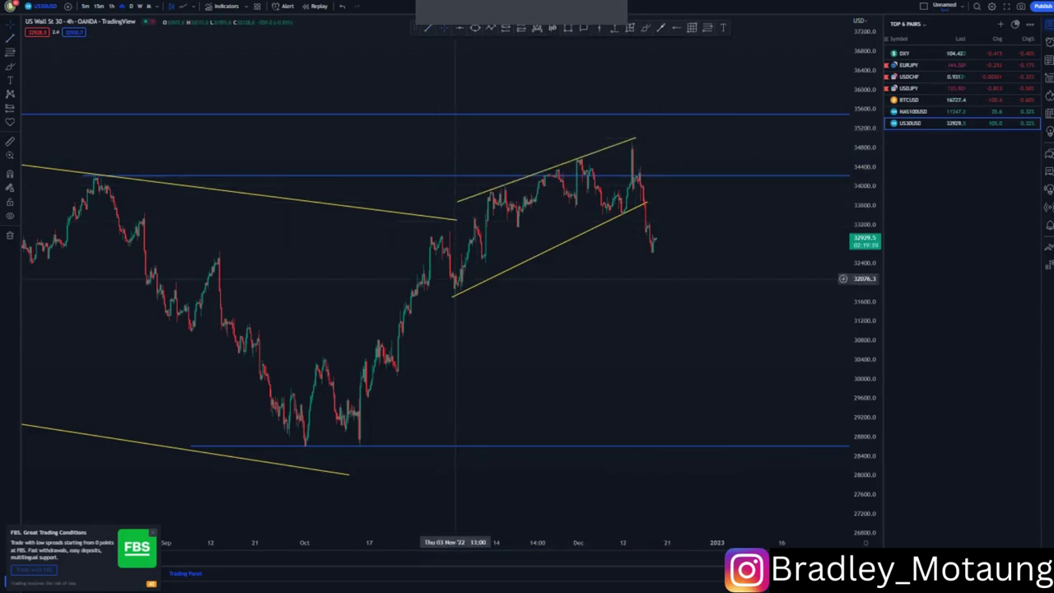
drag(452, 297, 454, 294)
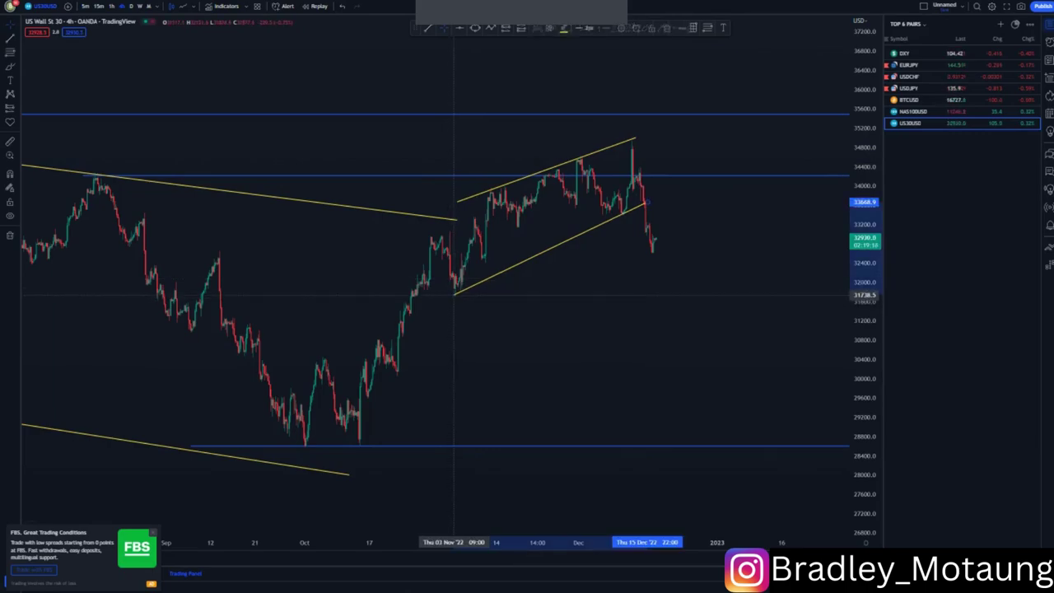
click(621, 72)
click(623, 72)
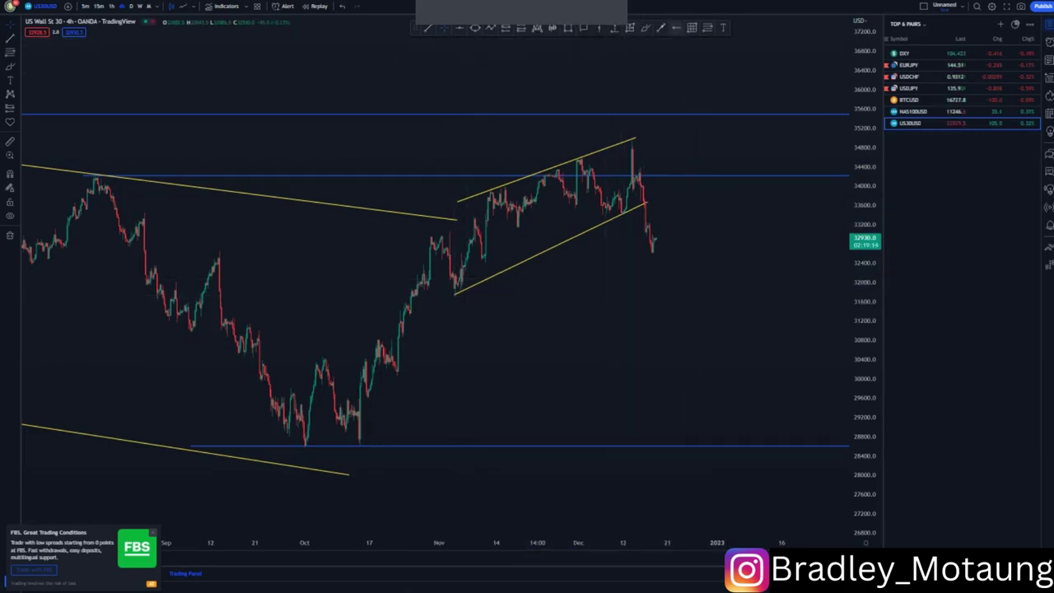
- Add a horizontal ray at about 31740 from the early November 2022 low, where the rising channel starts
click(452, 294)
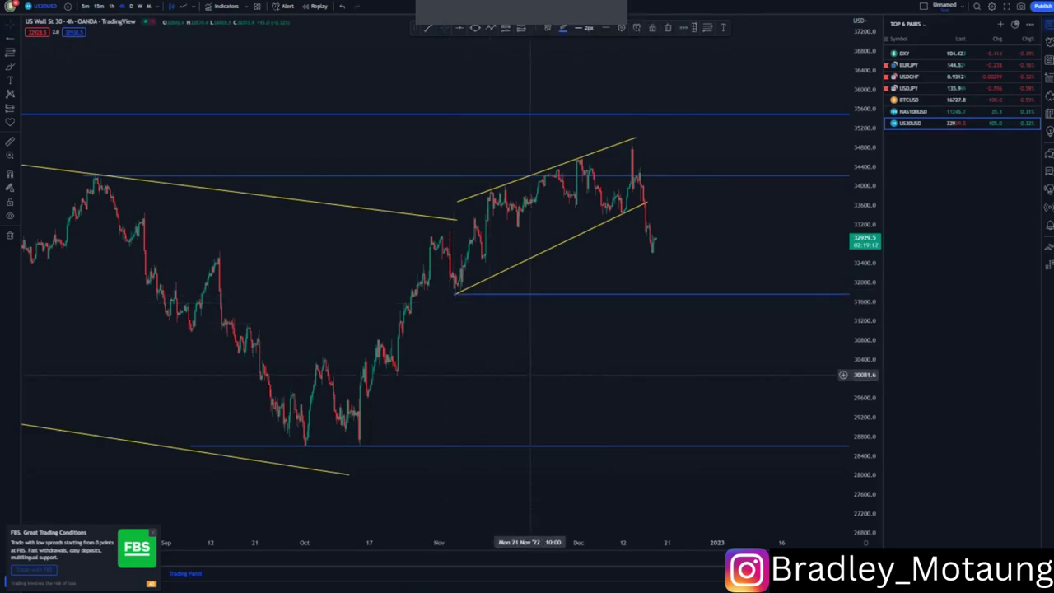
scroll(494, 376, up, 2)
scroll(508, 414, up, 2)
scroll(508, 414, up, 1)
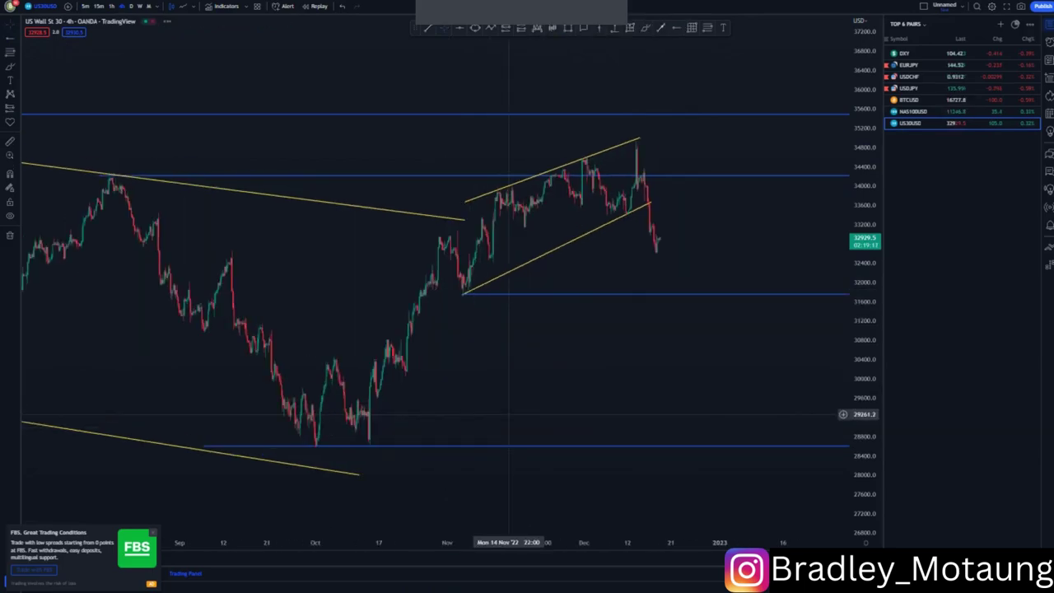
- Circle the mid-December 2022 sell-off and channel break with a freehand brush stroke, and undo it
click(645, 28)
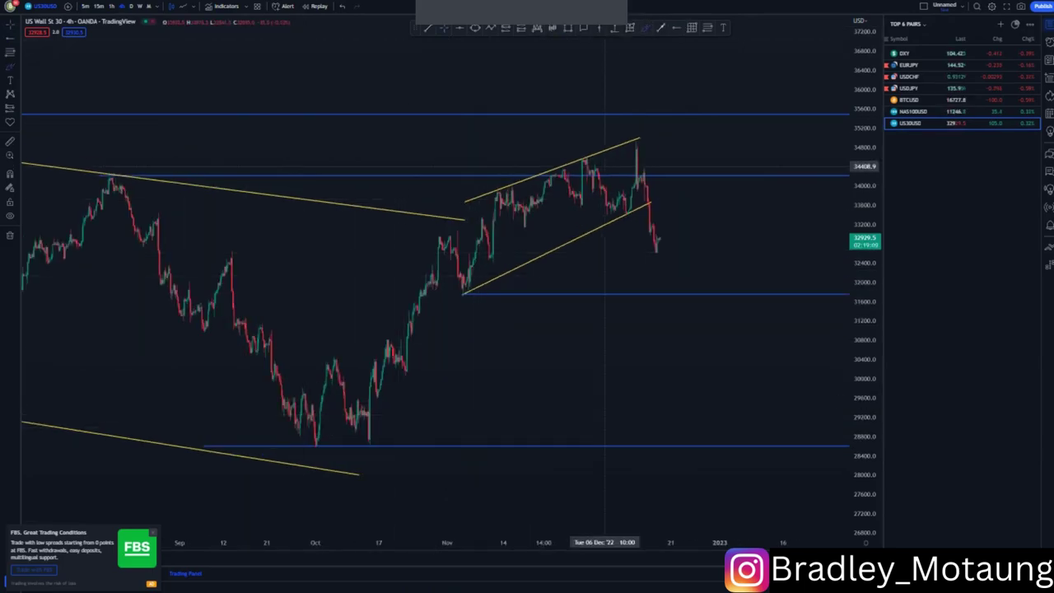
mouse_move(661, 214)
mouse_down()
mouse_move(661, 282)
mouse_move(639, 141)
mouse_move(630, 188)
mouse_move(670, 253)
mouse_move(658, 155)
mouse_up()
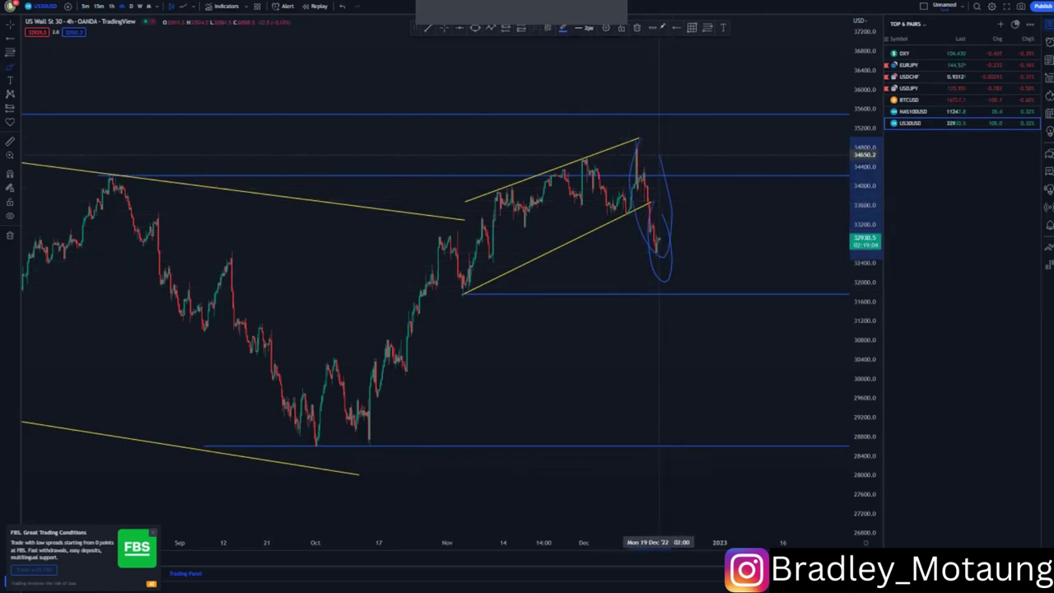
click(342, 6)
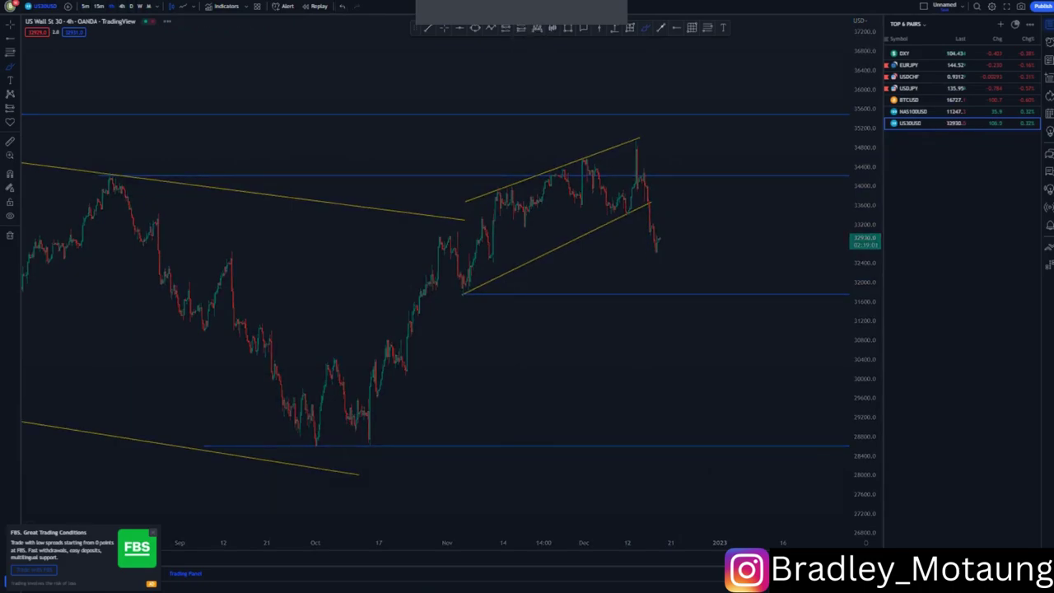
- Switch to the 1-hour timeframe and raise the end of the channel's upper trend line to about 35040 above the mid-December spike
text(60)
key(Return)
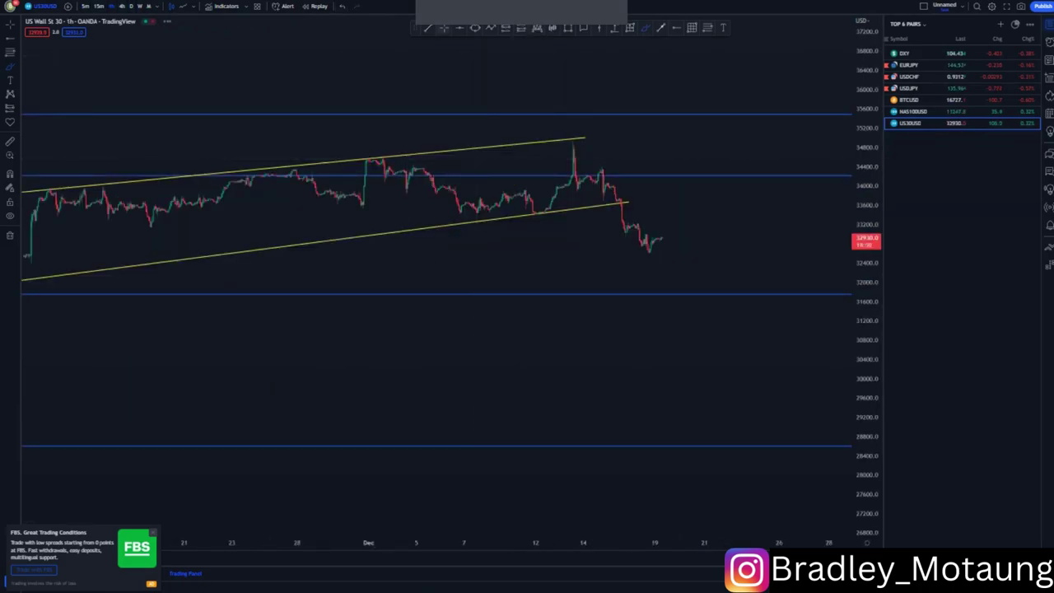
drag(866, 410, 864, 284)
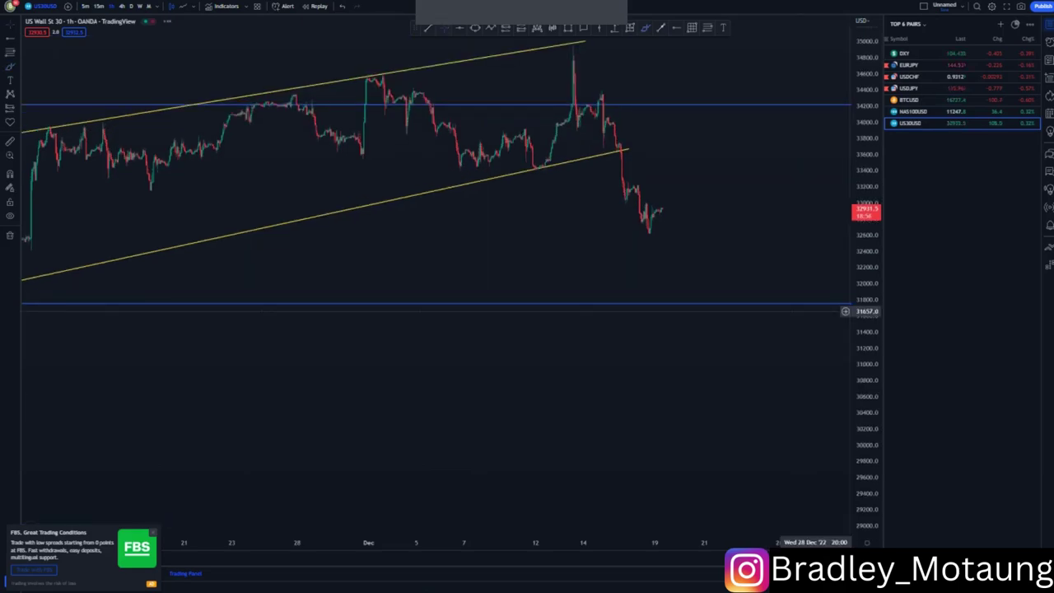
drag(521, 260, 499, 354)
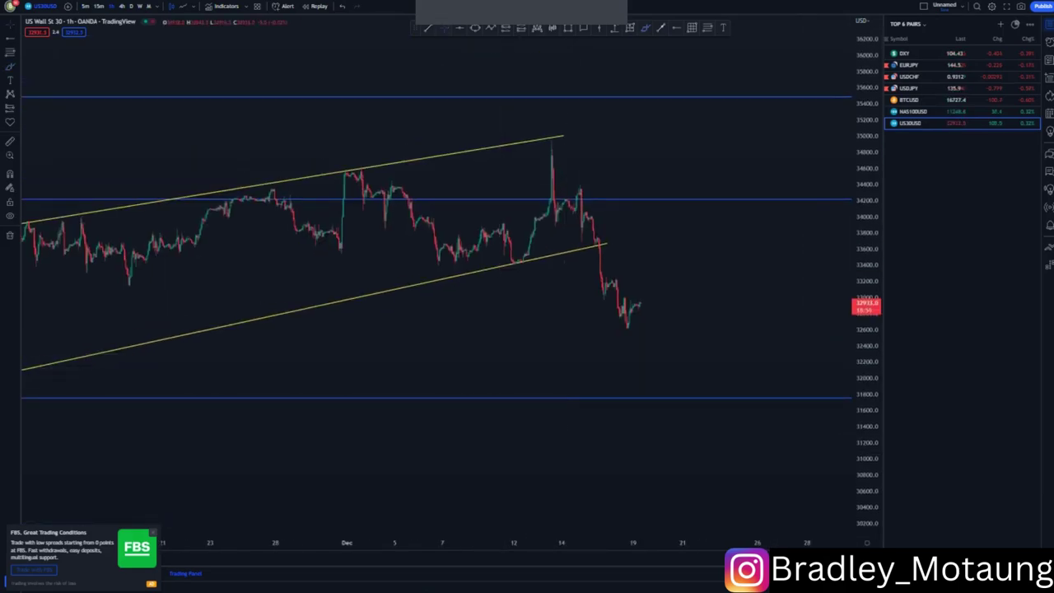
drag(866, 443, 866, 266)
drag(559, 398, 564, 464)
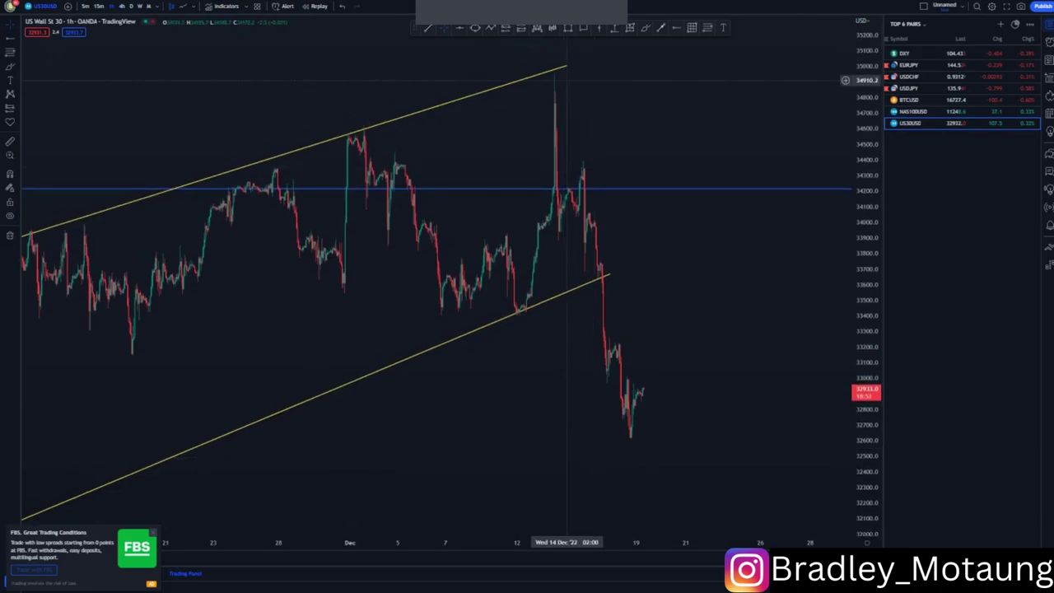
drag(558, 66, 573, 62)
click(596, 72)
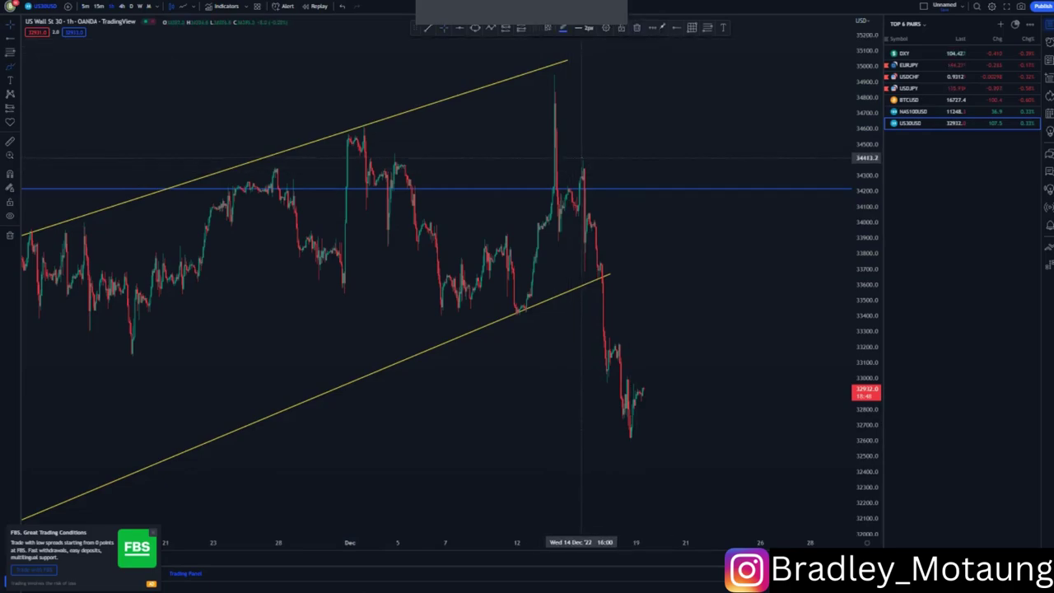
- Circle the December pullbacks near 34200, 34000, 33700 and 33100 with the brush, and undo the last two circles
mouse_move(582, 157)
mouse_down()
mouse_move(559, 194)
mouse_move(594, 182)
mouse_move(594, 165)
mouse_up()
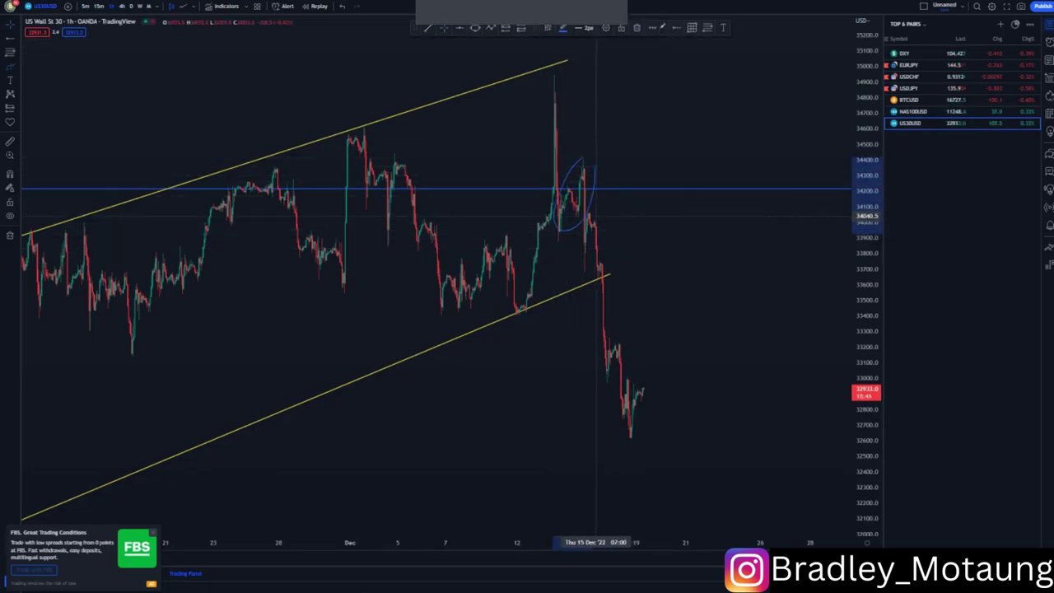
mouse_move(589, 212)
mouse_down()
mouse_move(571, 232)
mouse_move(599, 218)
mouse_up()
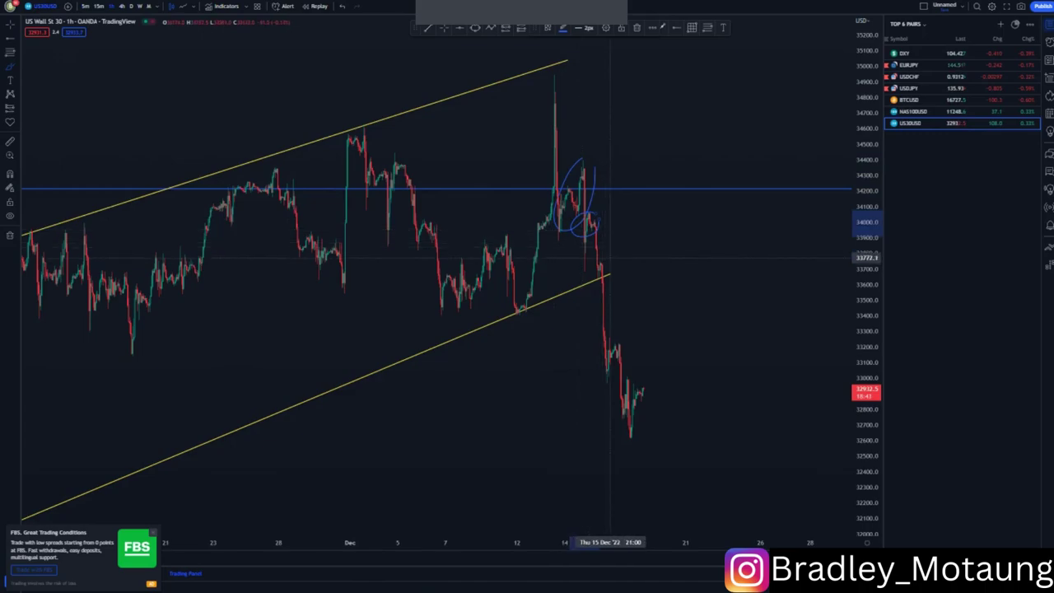
mouse_move(609, 258)
mouse_down()
mouse_move(585, 269)
mouse_move(607, 265)
mouse_up()
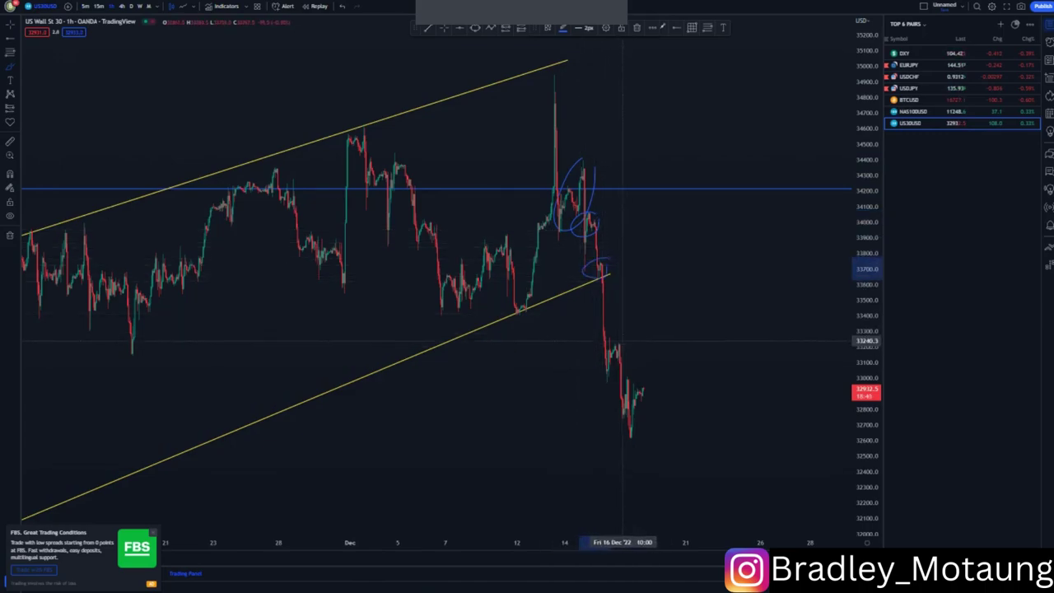
mouse_move(622, 340)
mouse_down()
mouse_move(599, 358)
mouse_move(630, 348)
mouse_move(595, 342)
mouse_up()
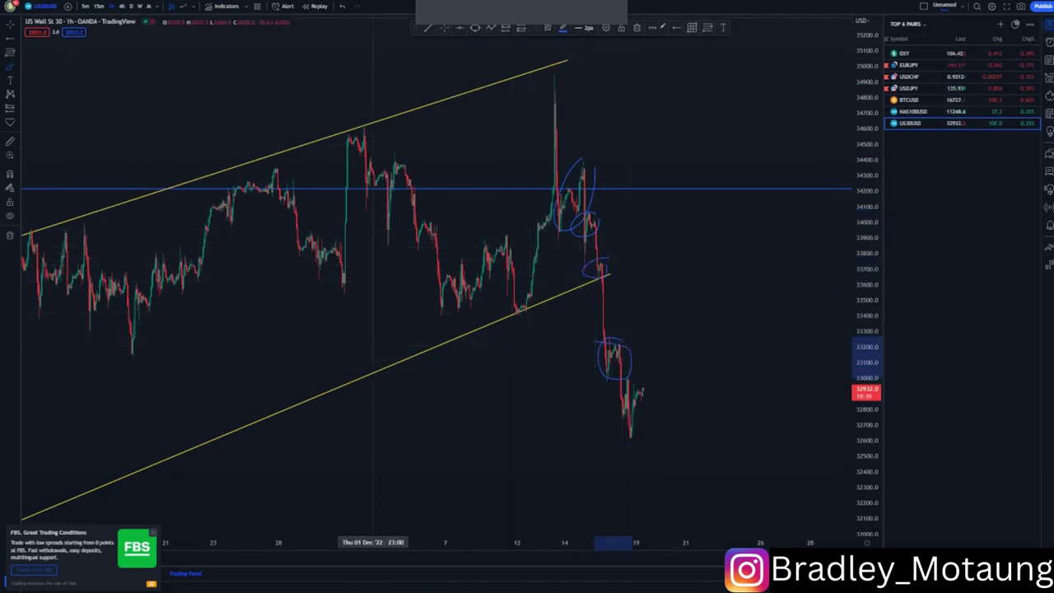
key(ctrl+z)
key(ctrl+z)
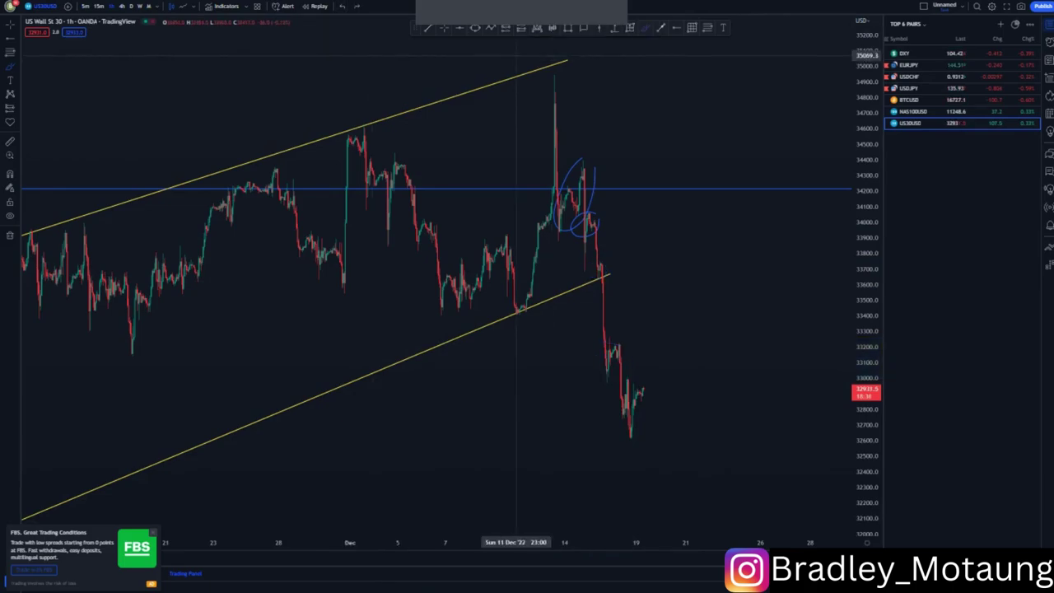
- Draw a short rising trend line from about 33000 to 33100 beneath the consolidation following the channel breakdown
scroll(656, 329, up, 2)
drag(650, 301, 638, 224)
scroll(670, 260, up, 2)
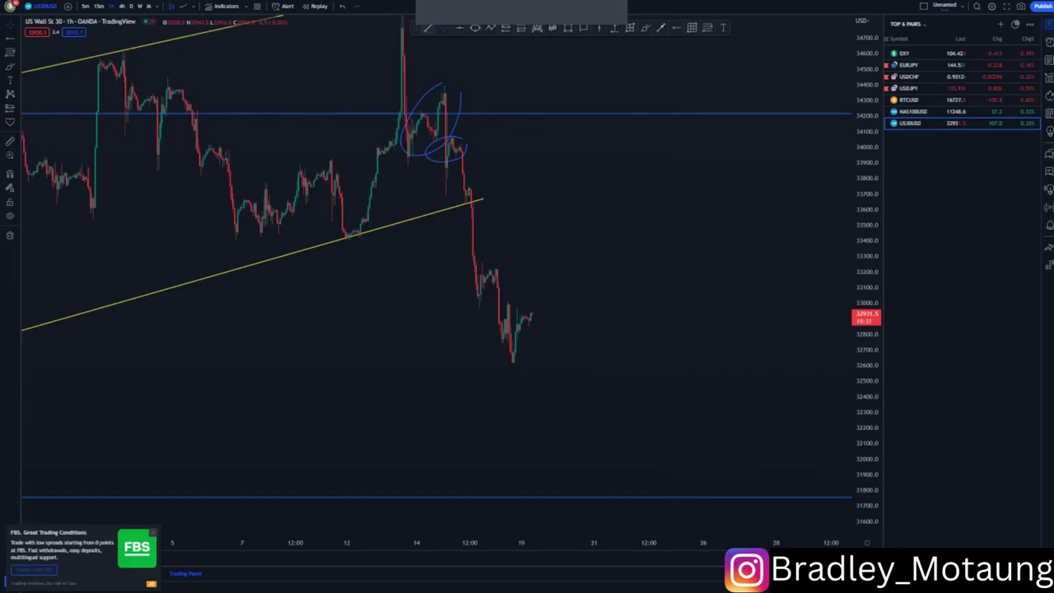
drag(476, 302, 499, 287)
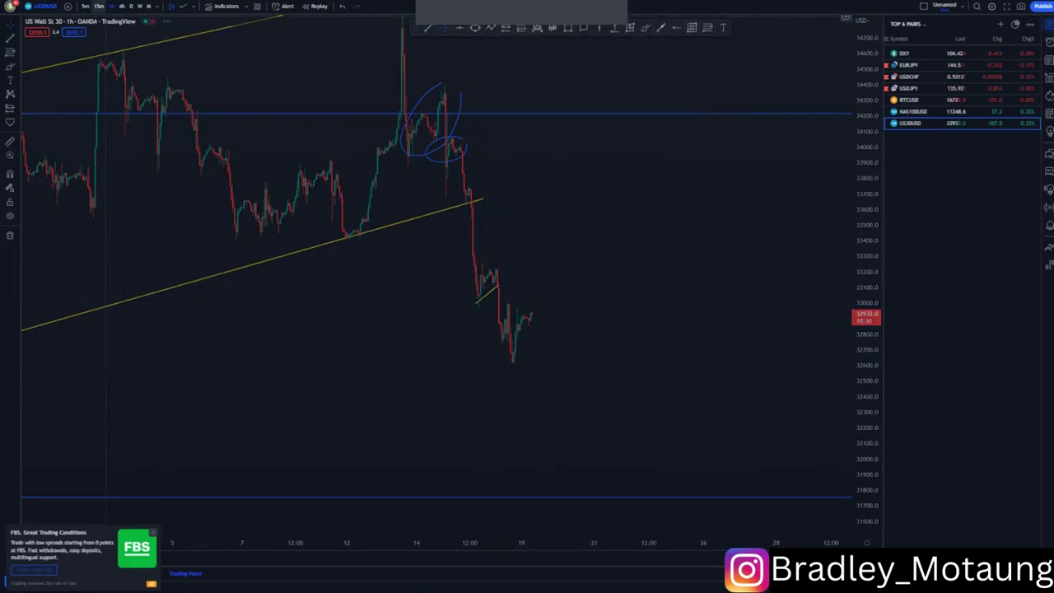
- On the 15-minute timeframe, refit the short yellow line beneath the consolidation at about 33100 to 33120 and draw a line across its highs near 33220
click(98, 6)
scroll(429, 280, down, 3)
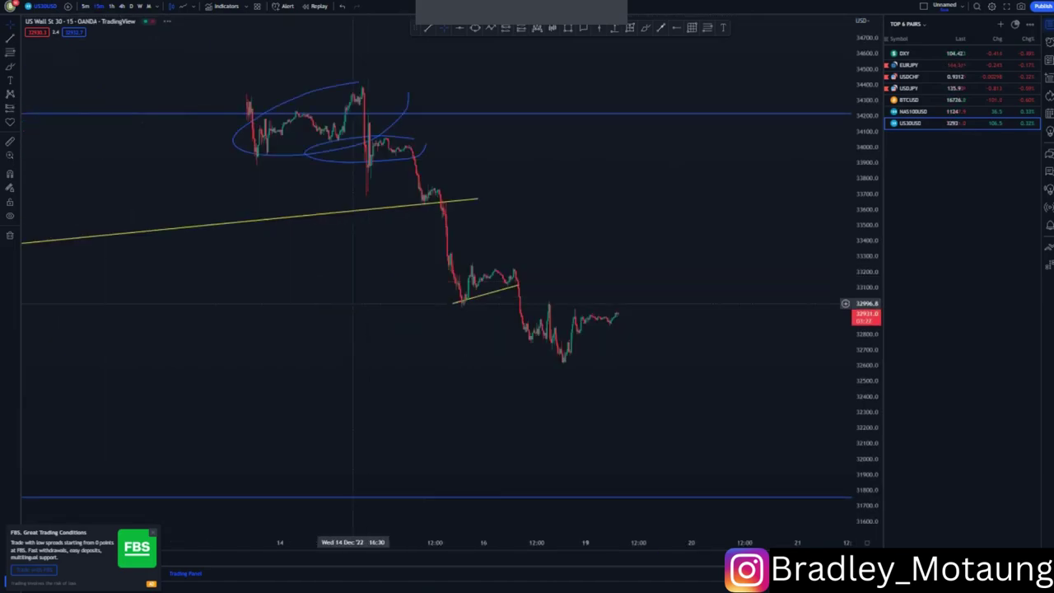
click(452, 303)
drag(452, 303, 463, 307)
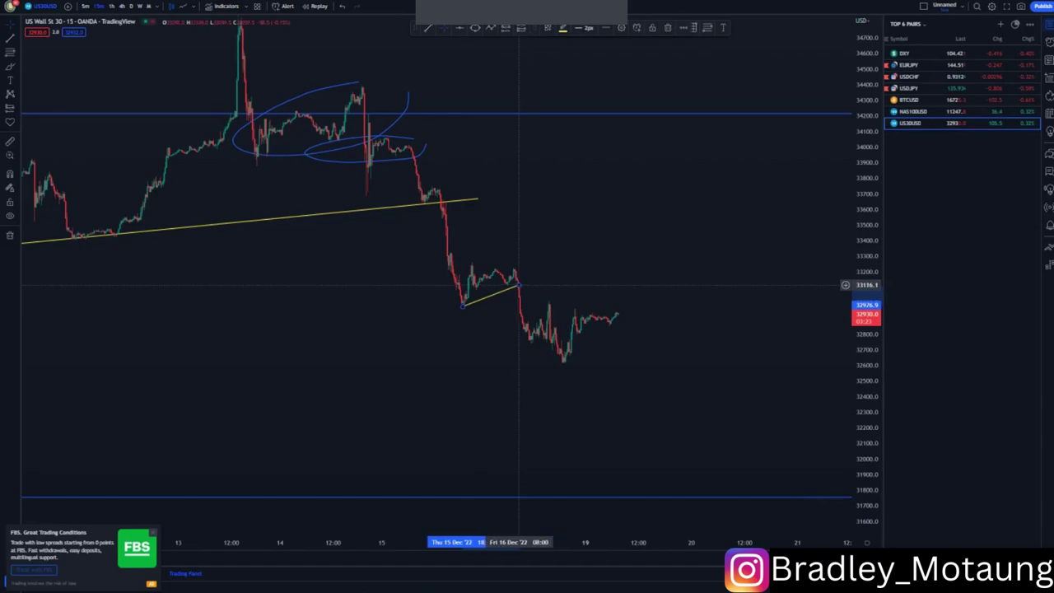
drag(518, 284, 521, 283)
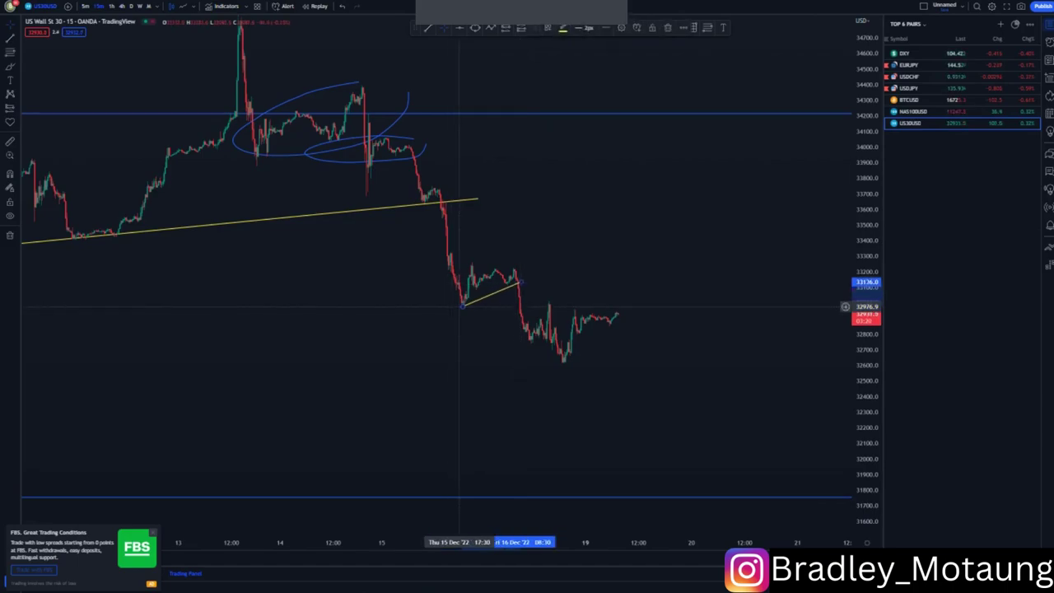
drag(463, 306, 522, 284)
click(528, 182)
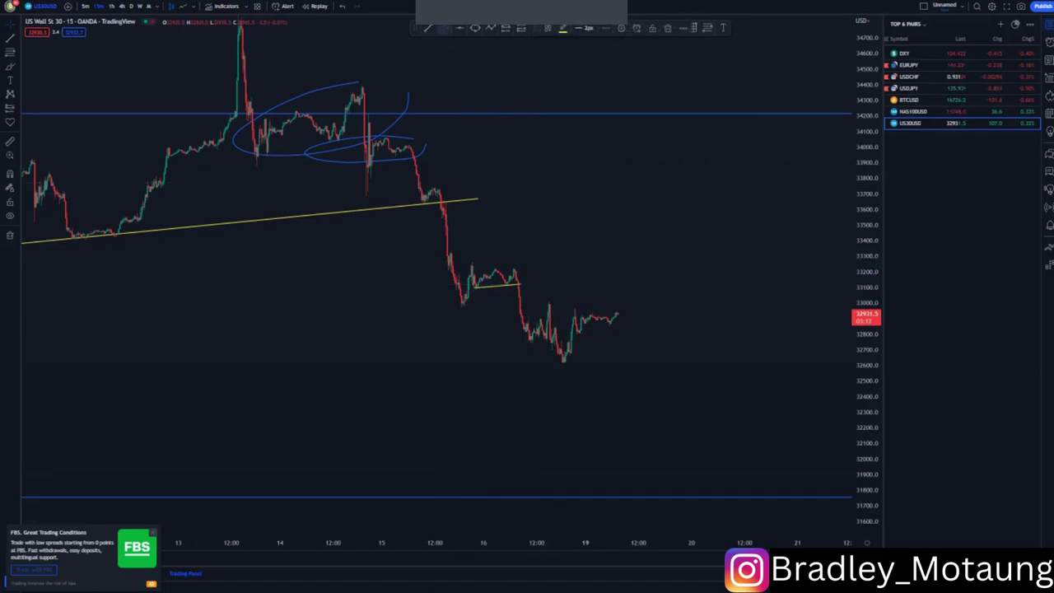
click(476, 270)
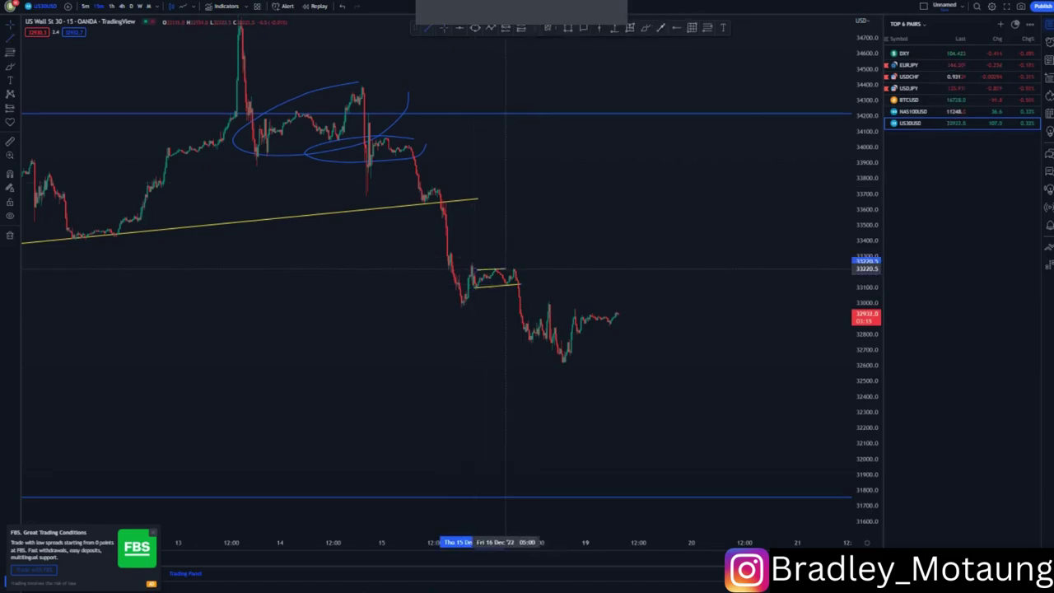
click(514, 270)
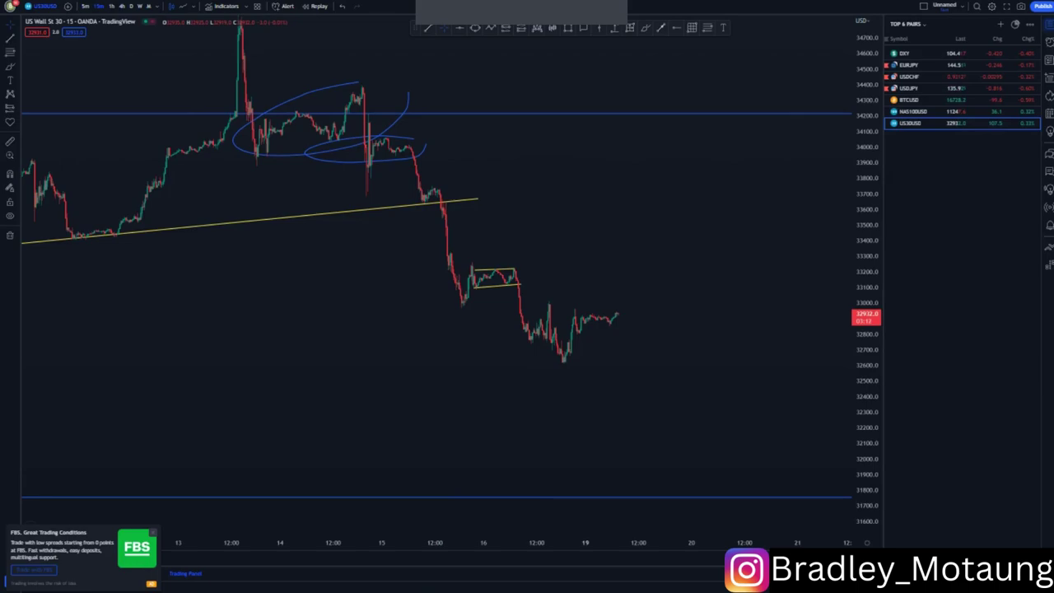
- Place a short position at the consolidation breakdown with entry 33096.0, stop 33273.8 and target 32608.4
drag(866, 420, 866, 288)
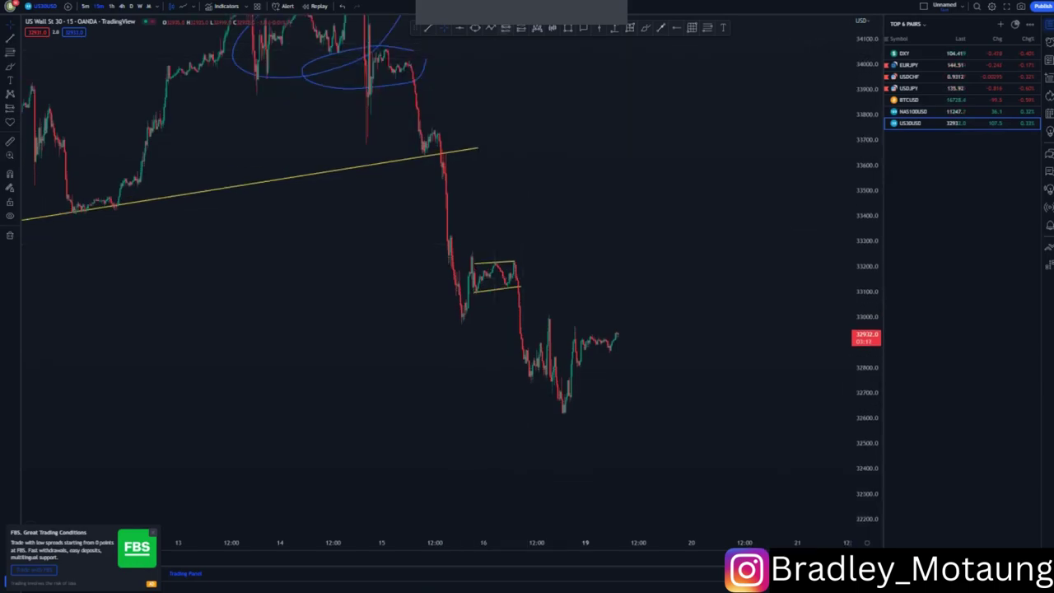
click(513, 293)
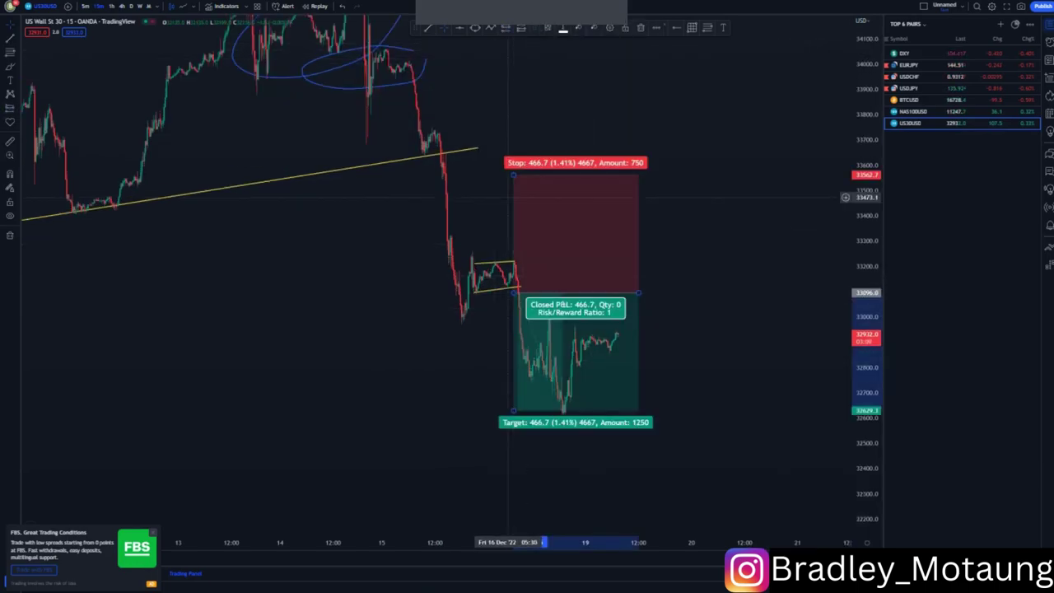
drag(513, 174, 513, 247)
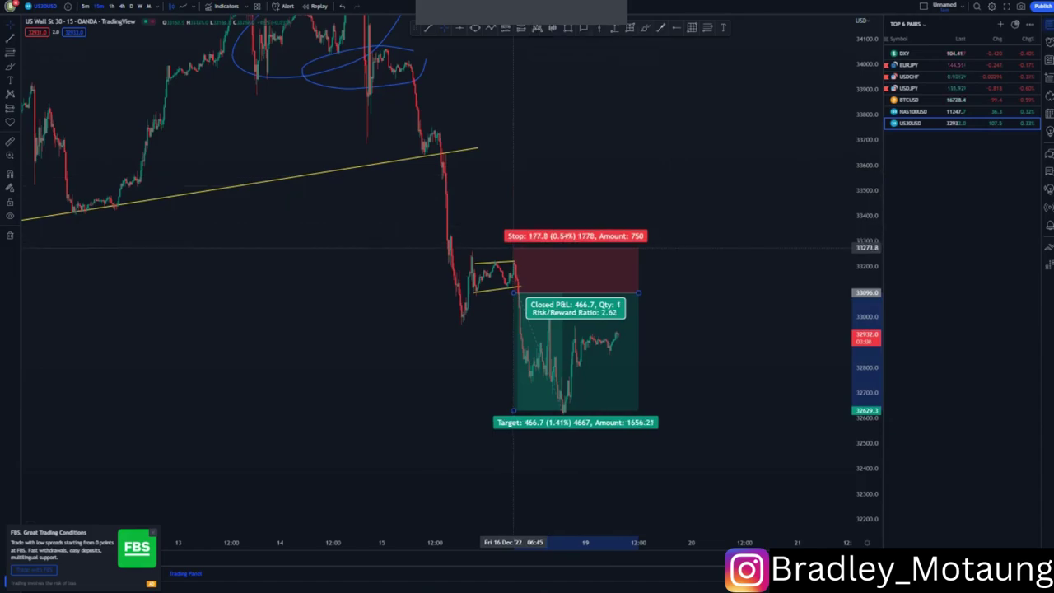
click(482, 369)
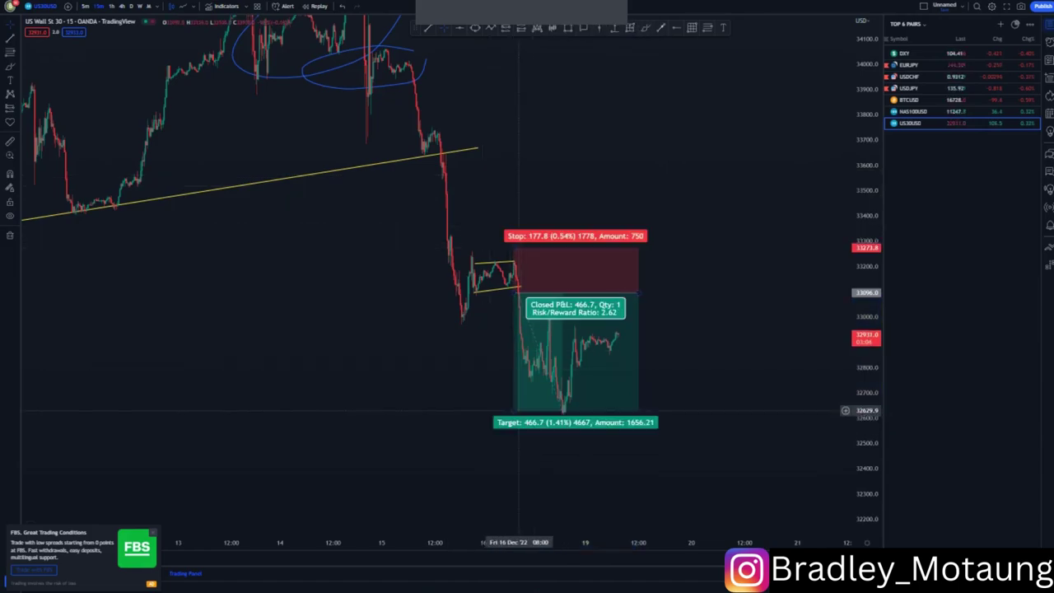
drag(515, 409, 512, 415)
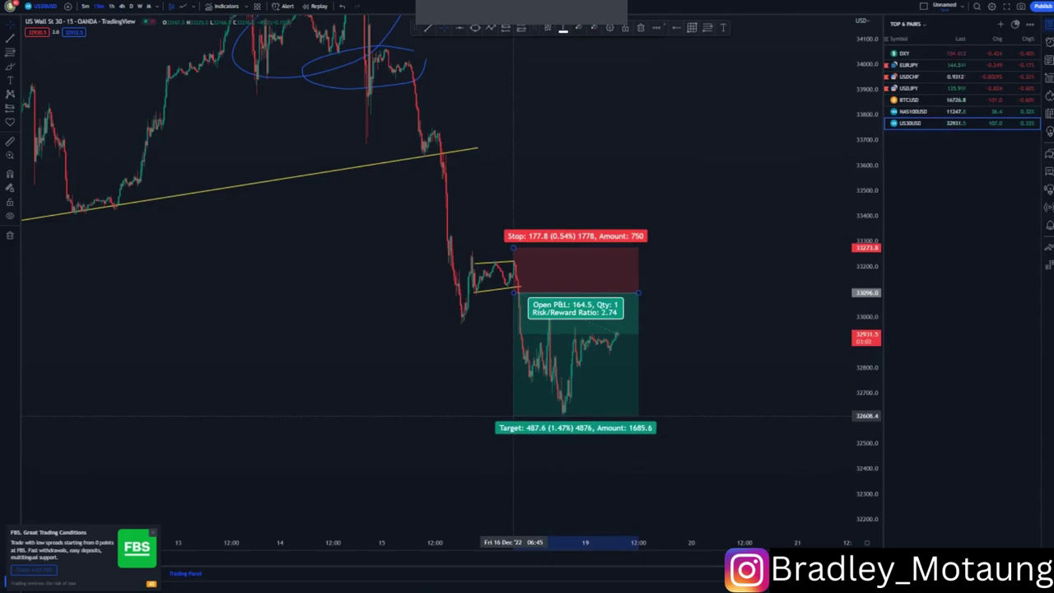
click(452, 400)
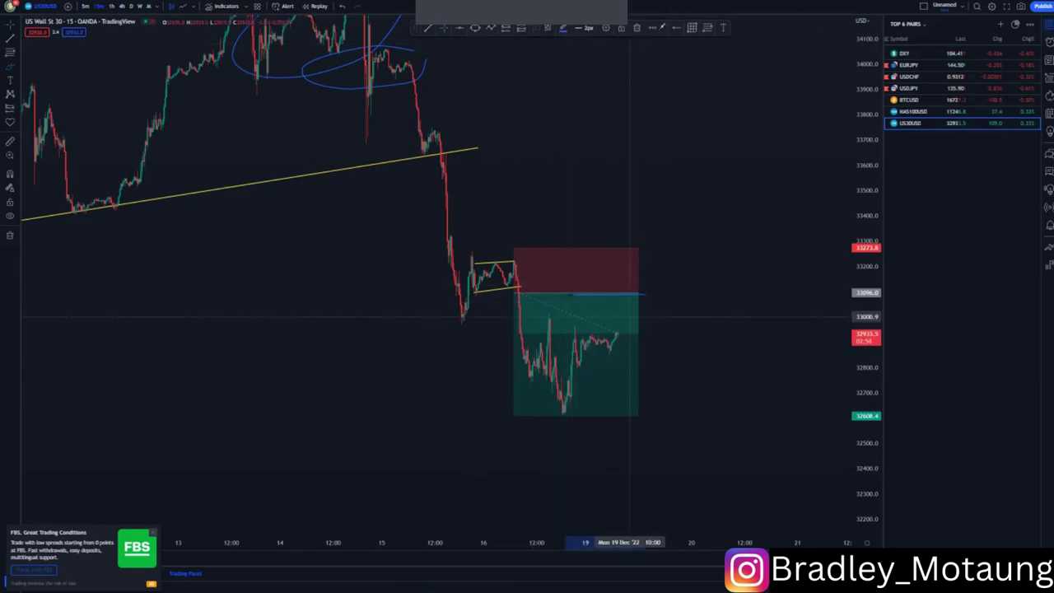
- Brush a rally from the latest price up to the short entry level, and undo the brush strokes, short position and consolidation line edits
drag(616, 335, 630, 294)
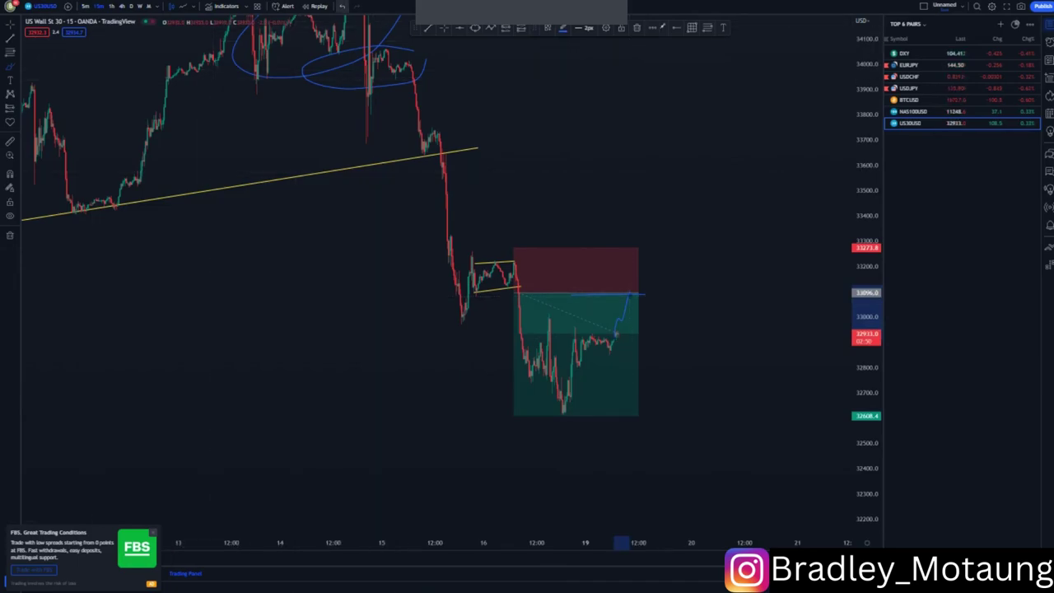
click(342, 7)
click(342, 7)
click(342, 7)
click(341, 6)
click(342, 6)
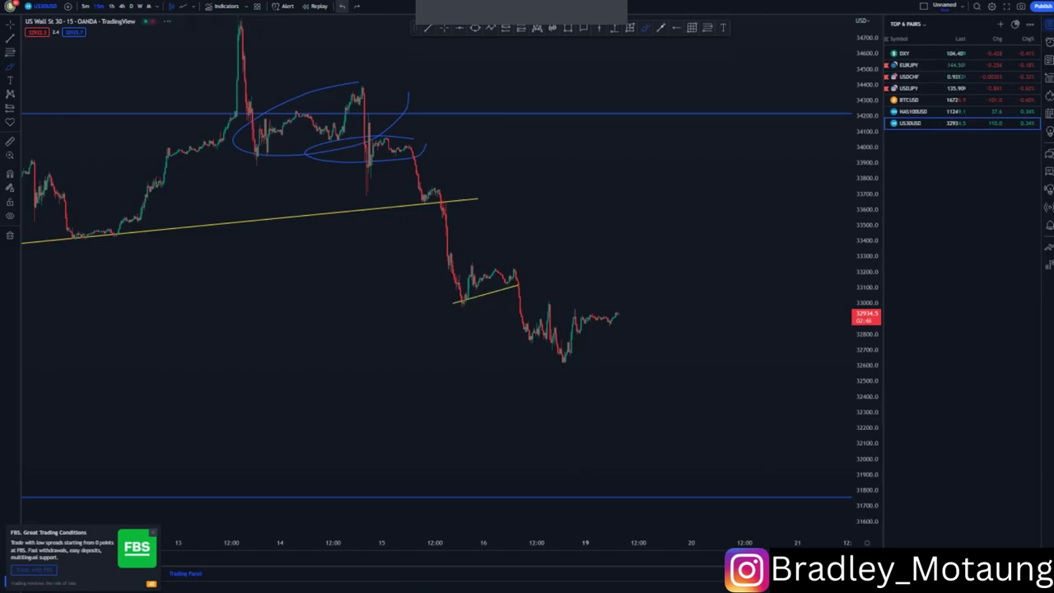
- Switch to the 1-hour timeframe and place a horizontal ray at about 33260 above the consolidation following the channel breakdown
text(60)
key(Return)
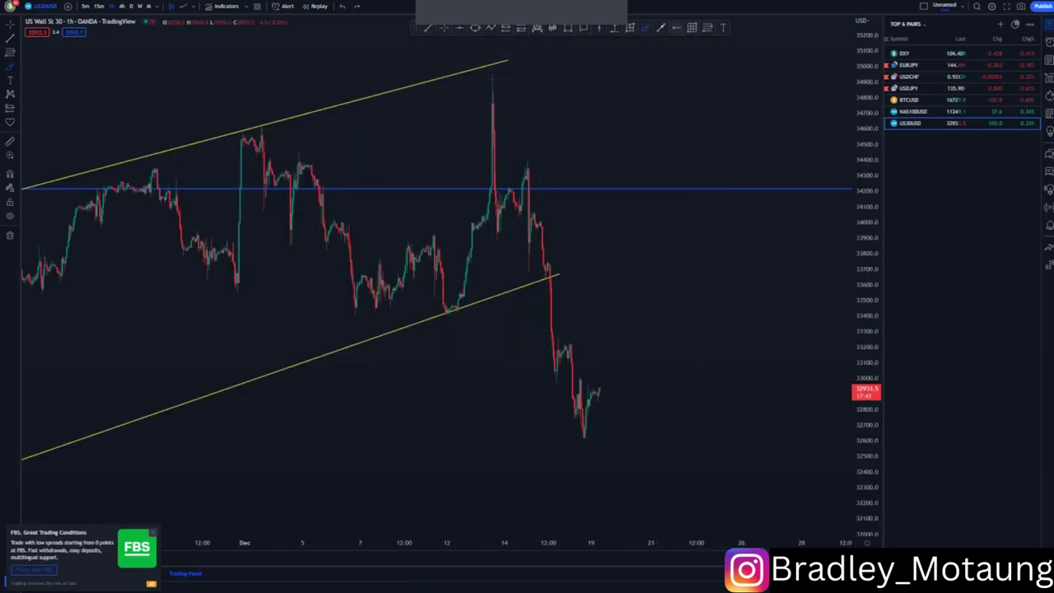
click(558, 338)
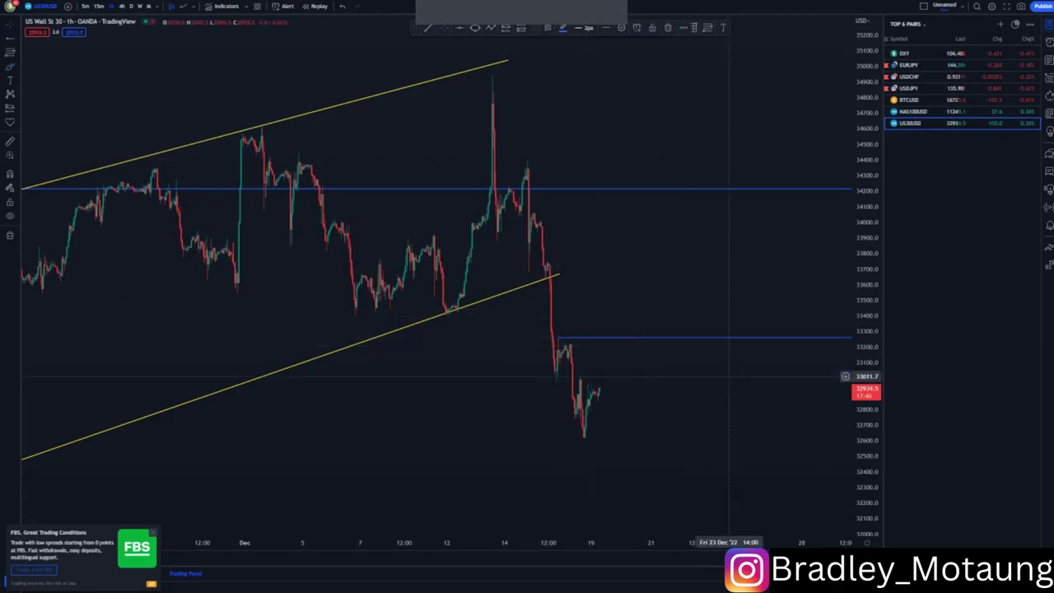
- Draw an arrow from the latest price near 32900 up to the horizontal ray at about 33260
drag(733, 375, 690, 178)
click(660, 28)
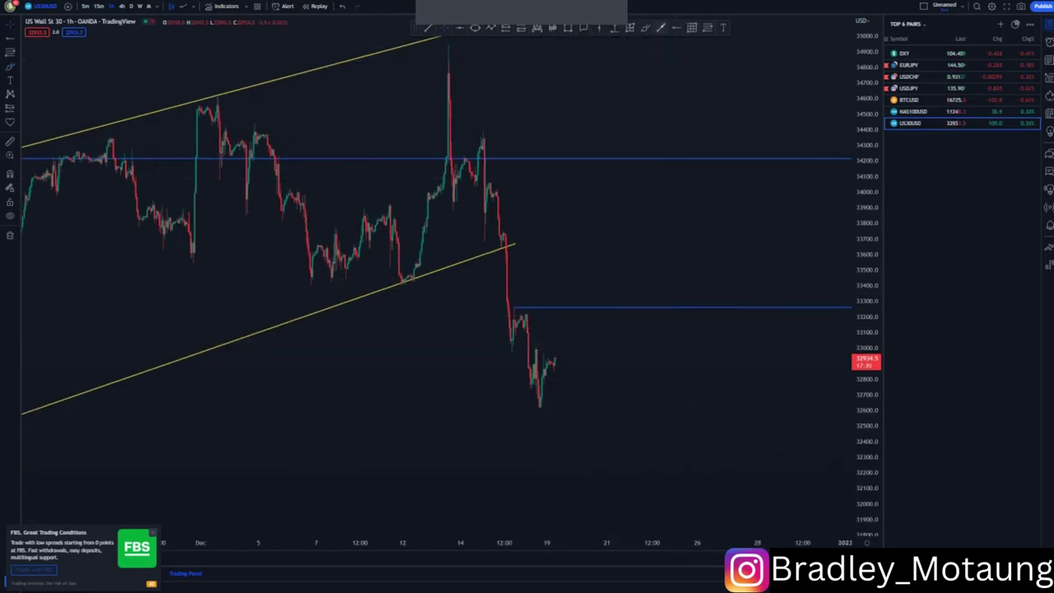
click(556, 363)
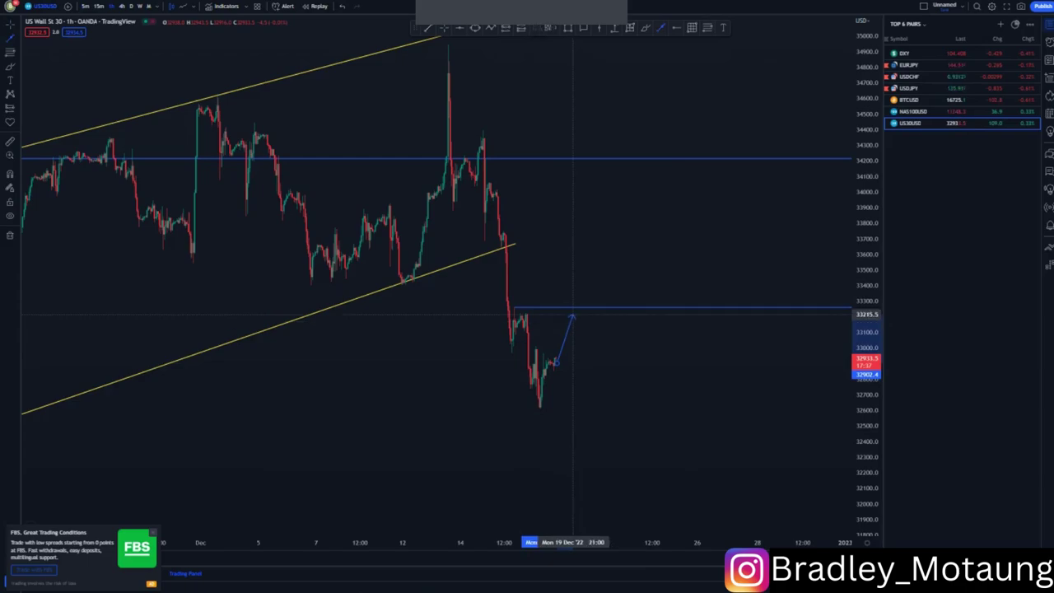
click(575, 309)
- Draw a falling arrow from the ray near 33260 to the horizontal level near 31750, and align the rising arrow's tip with its start
drag(643, 405, 603, 333)
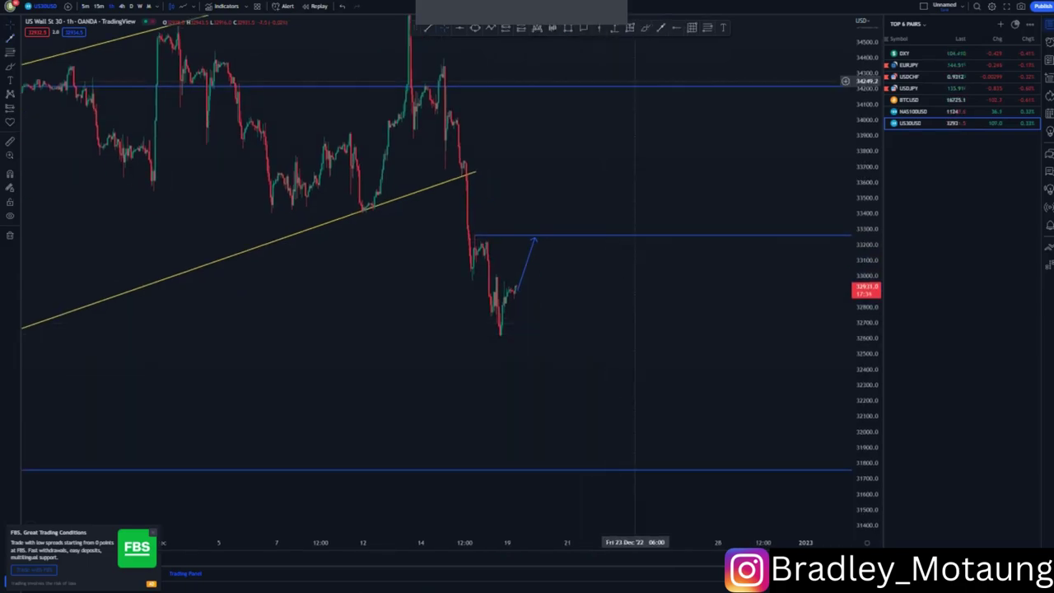
click(533, 236)
click(586, 471)
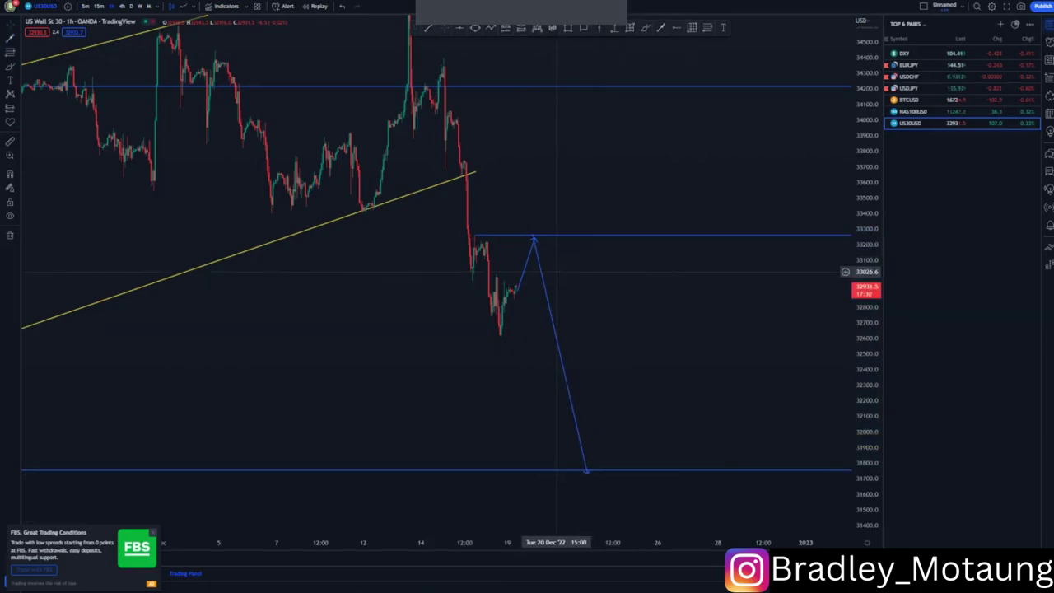
click(535, 236)
click(583, 297)
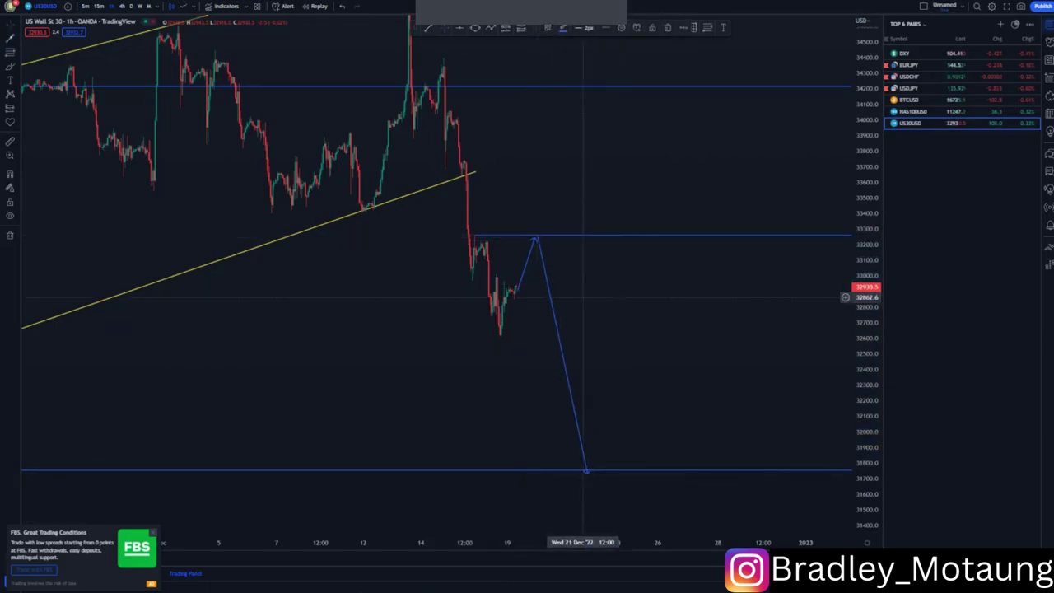